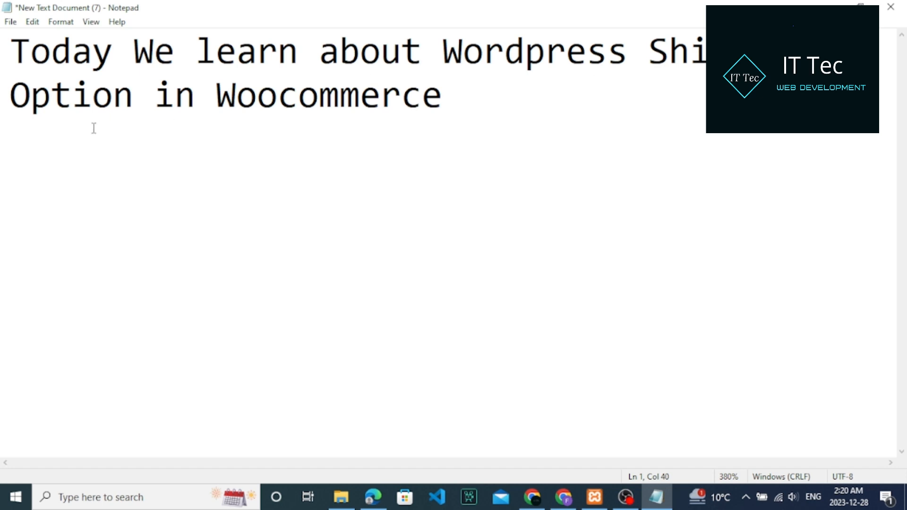
drag(9, 105, 442, 105)
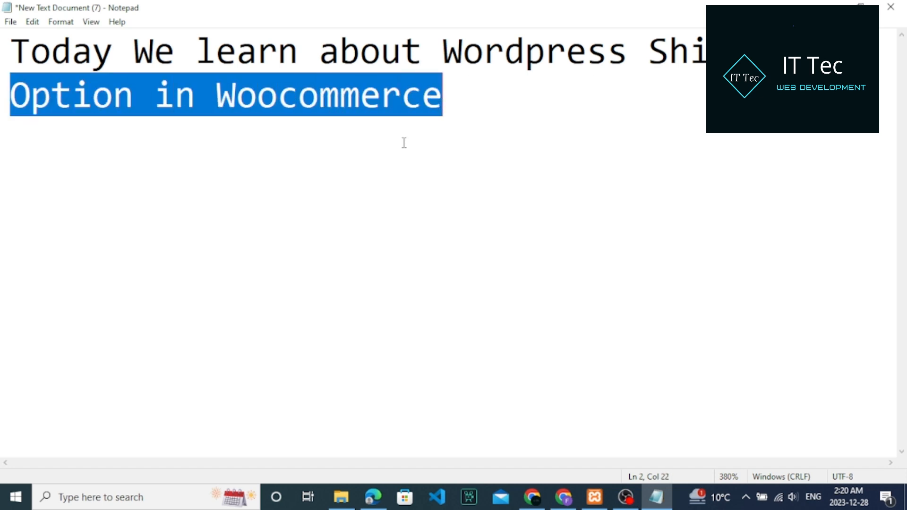
click(378, 168)
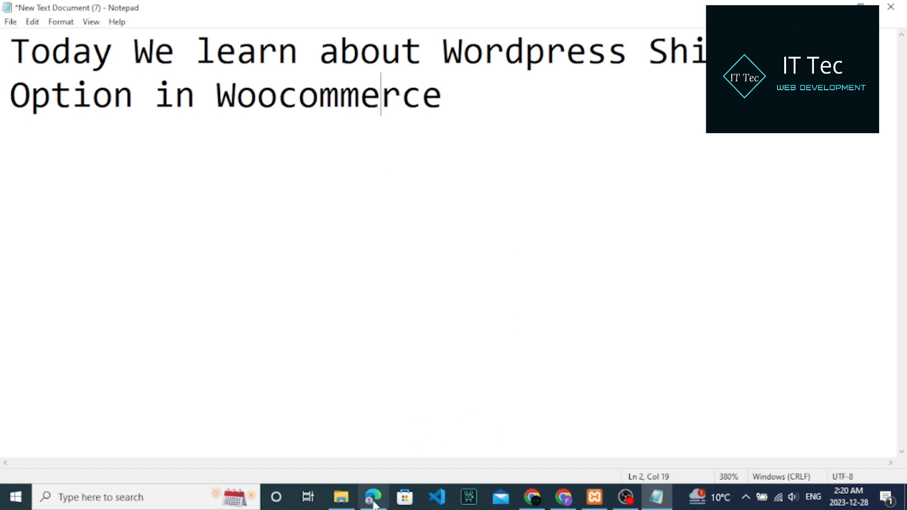
Switch to the WordPress dashboard in Edge, open the WooCommerce settings and dismiss the Erident notice.
click(347, 498)
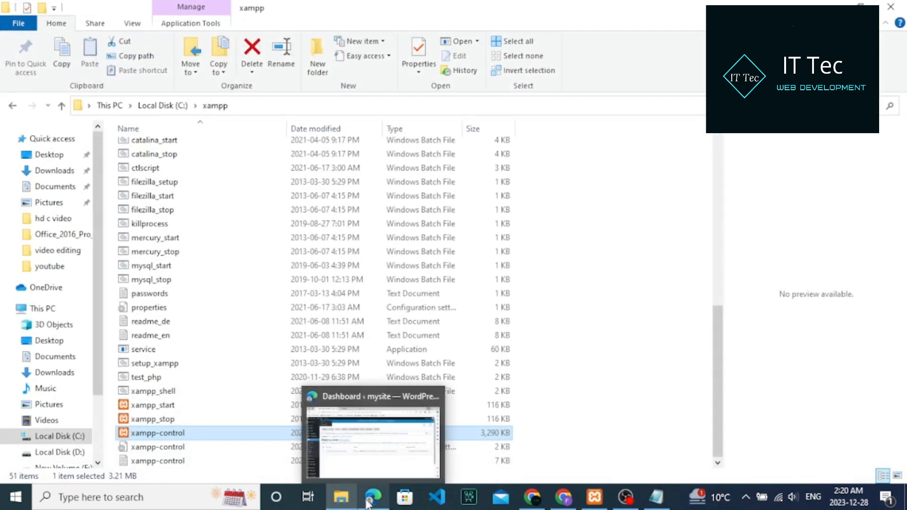
click(373, 497)
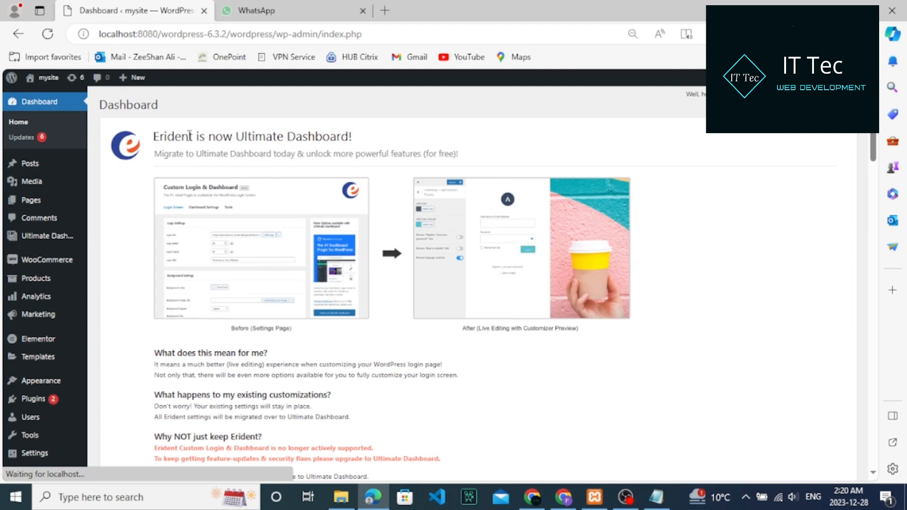
mouse_move(14, 263)
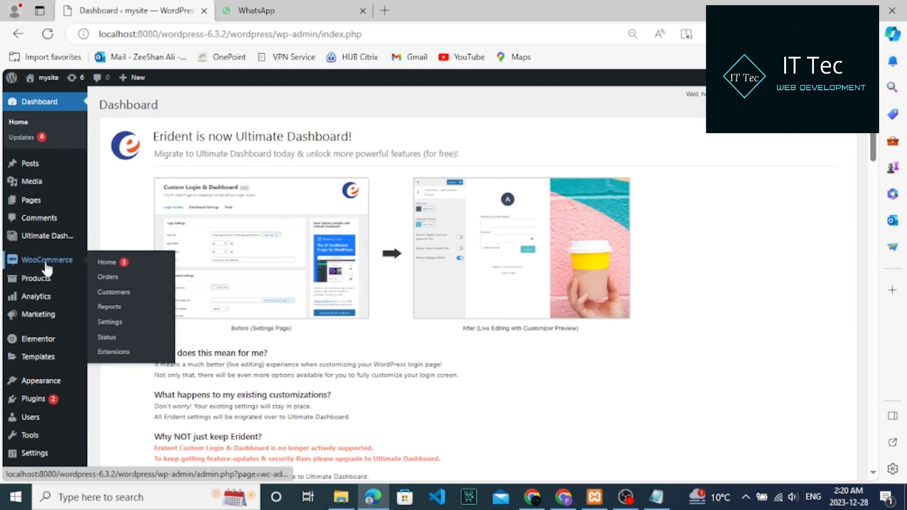
click(118, 325)
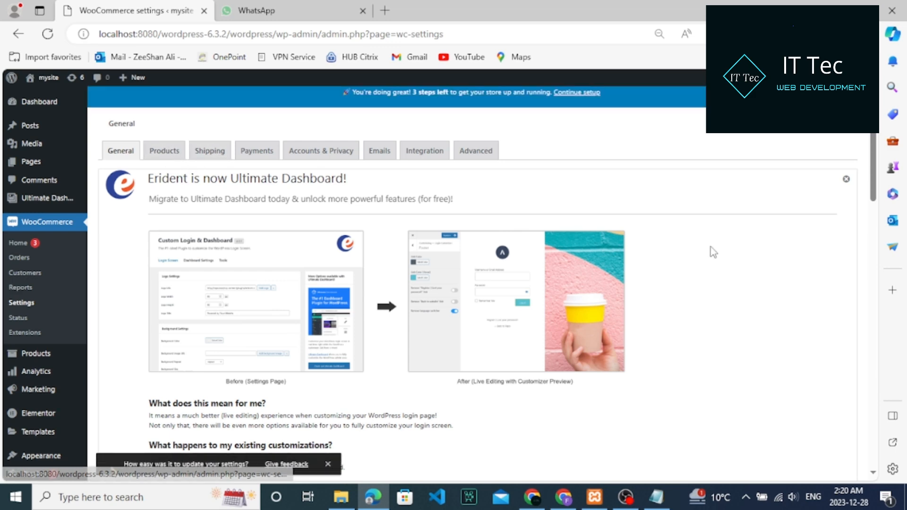
click(850, 180)
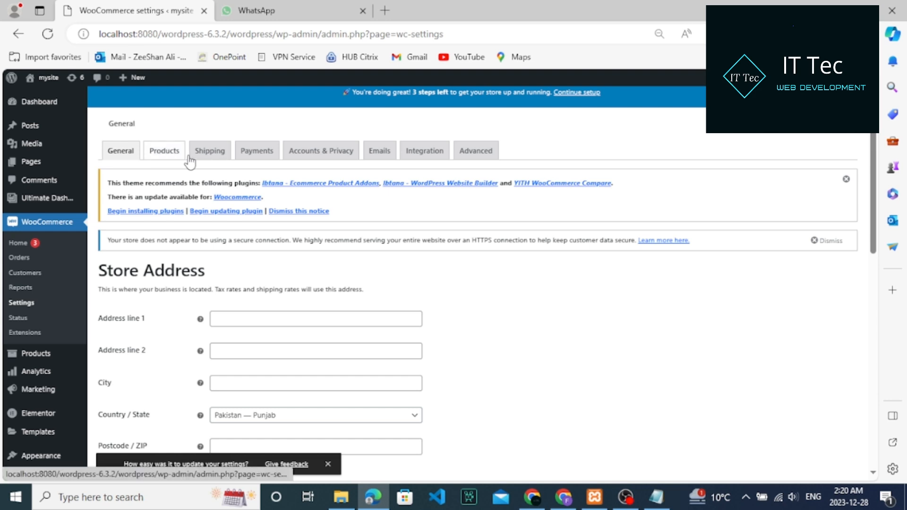
Open the WooCommerce shipping settings, dismiss the Erident notice and bring up the Shipping zones section.
click(209, 157)
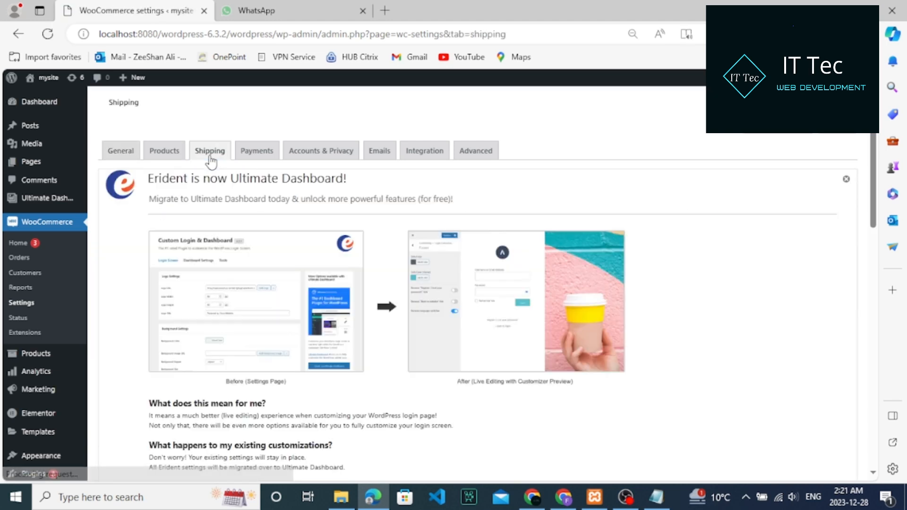
click(846, 181)
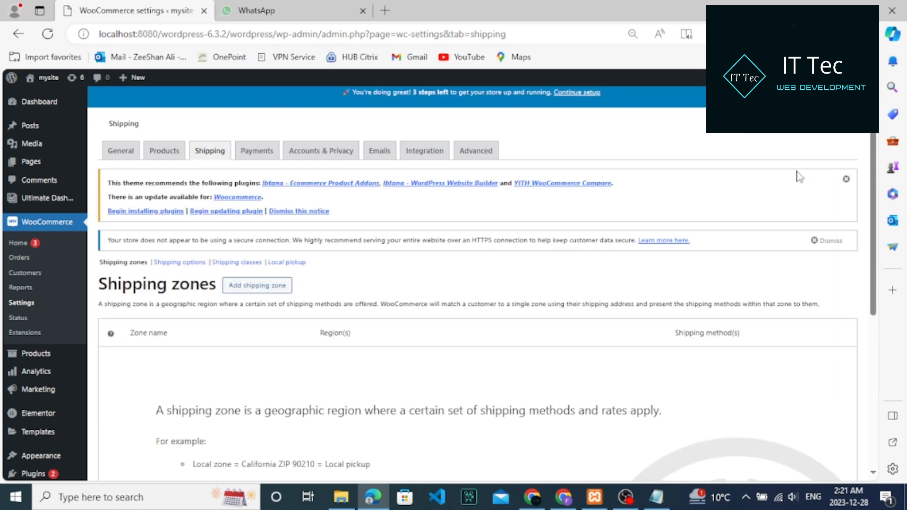
scroll(878, 179, down, 1)
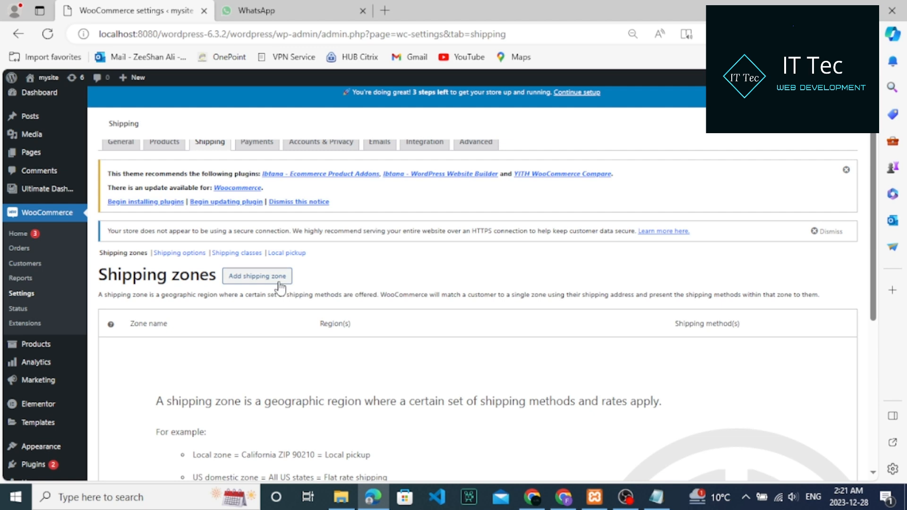
drag(98, 276, 305, 295)
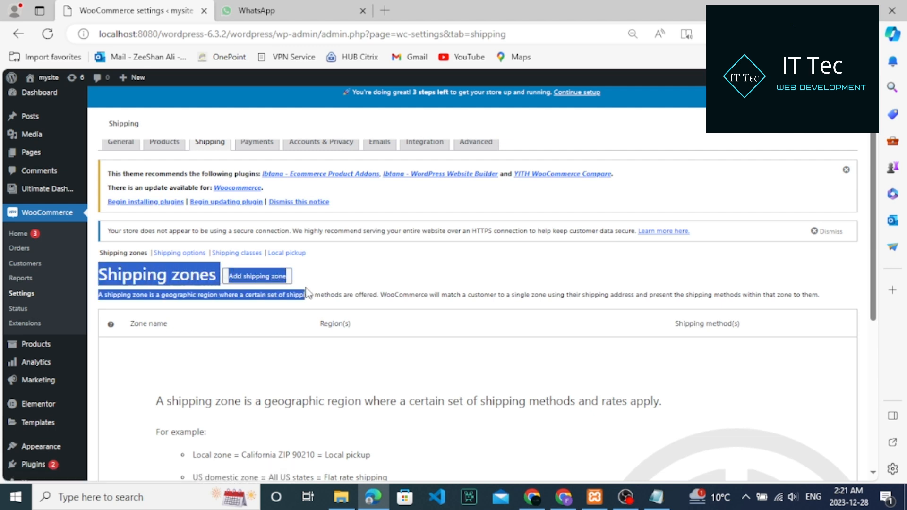
click(320, 282)
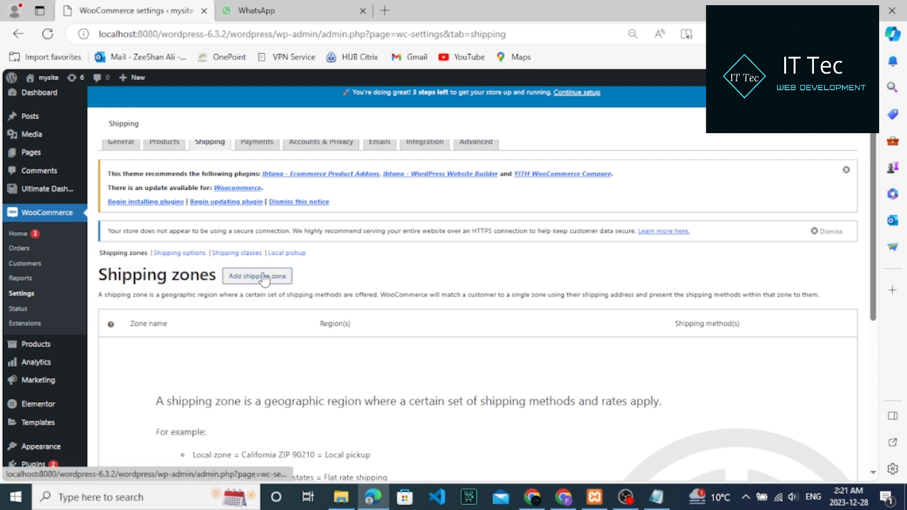
Start a new shipping zone, dismiss the Erident notice and name the zone "local".
click(264, 279)
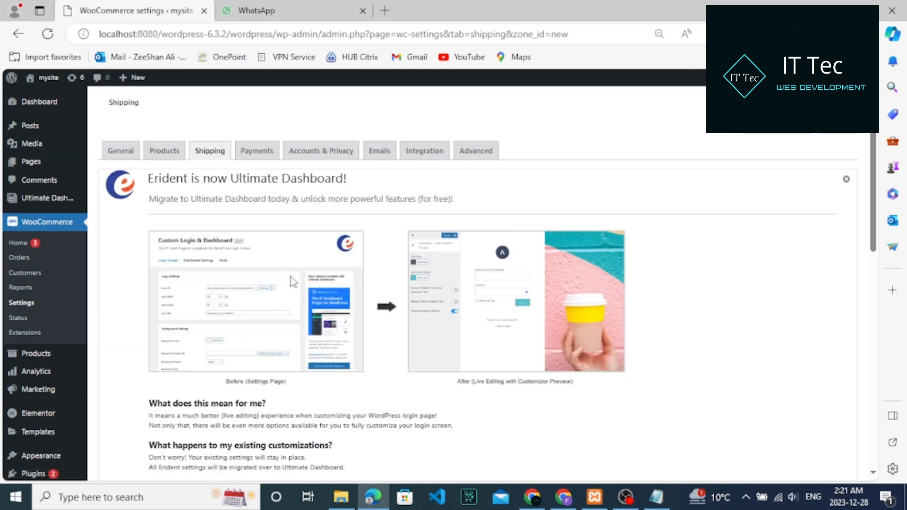
click(846, 180)
click(305, 316)
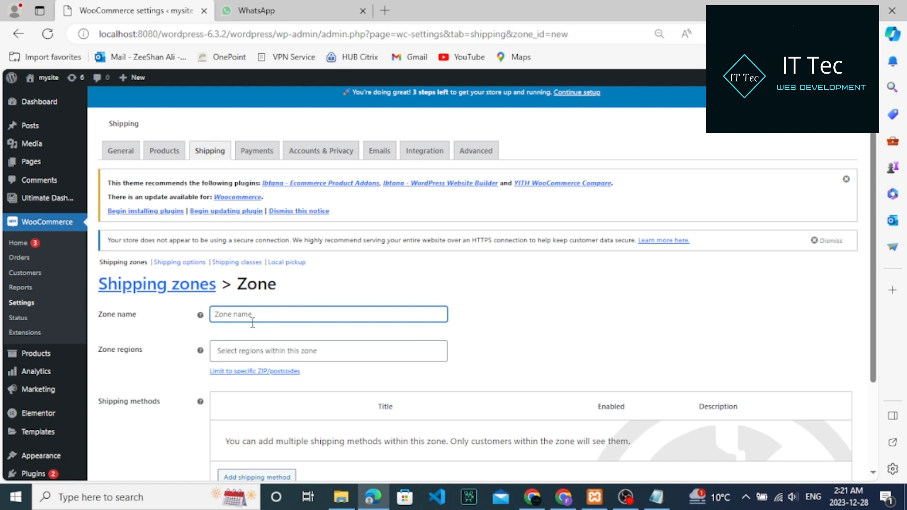
click(243, 355)
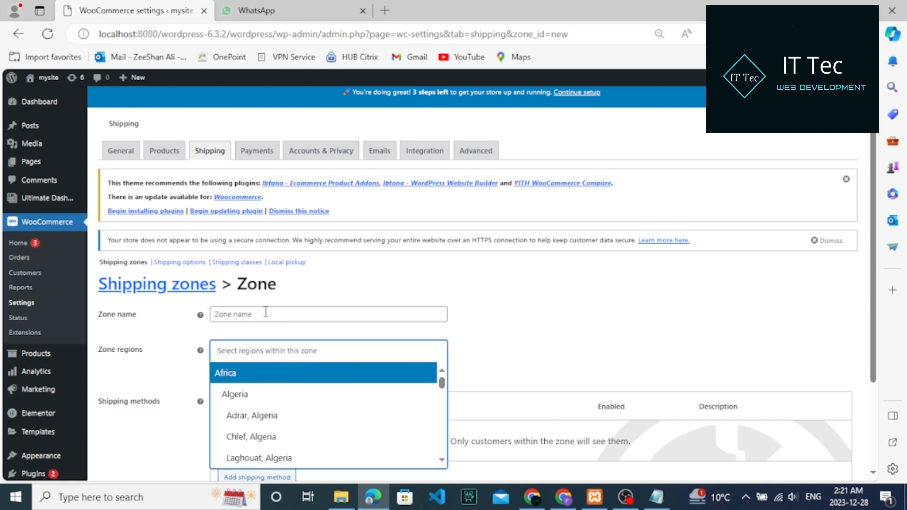
click(240, 309)
text(local)
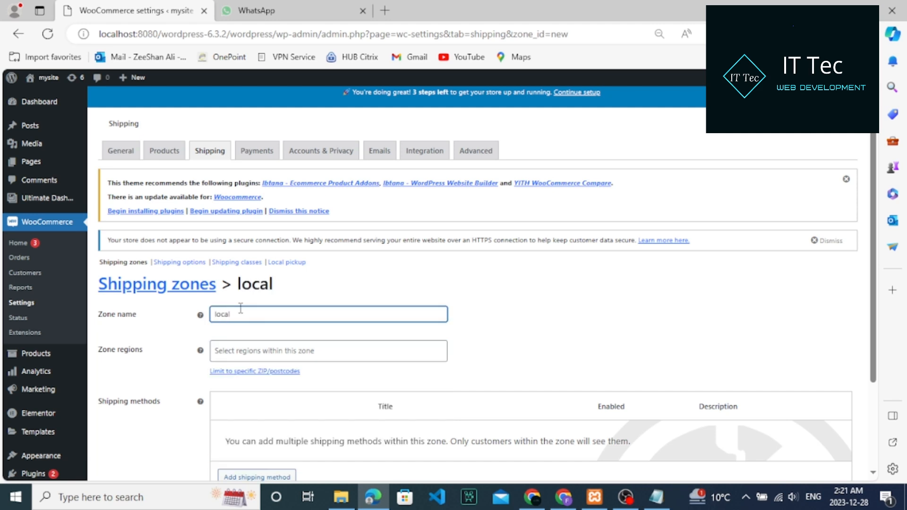
Search the zone regions for "paki" and add Pakistan to the local zone.
click(243, 353)
text(p)
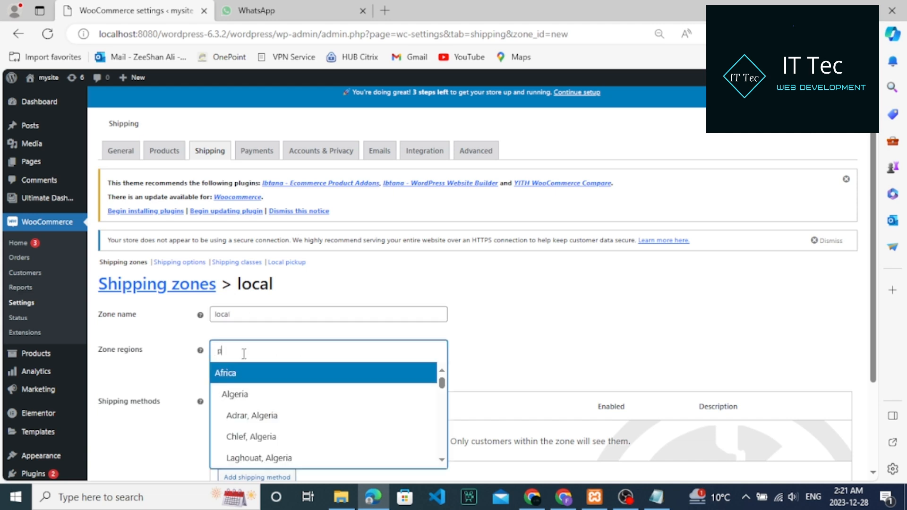
text(aki)
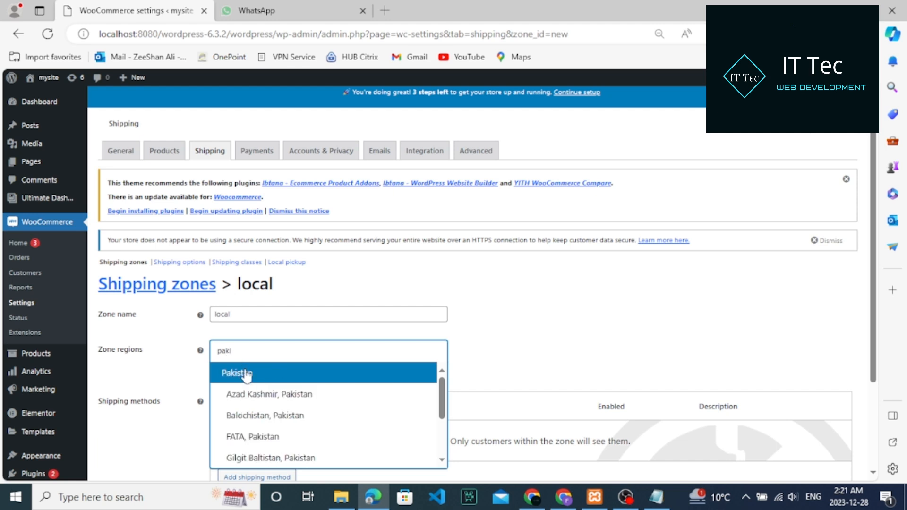
click(246, 374)
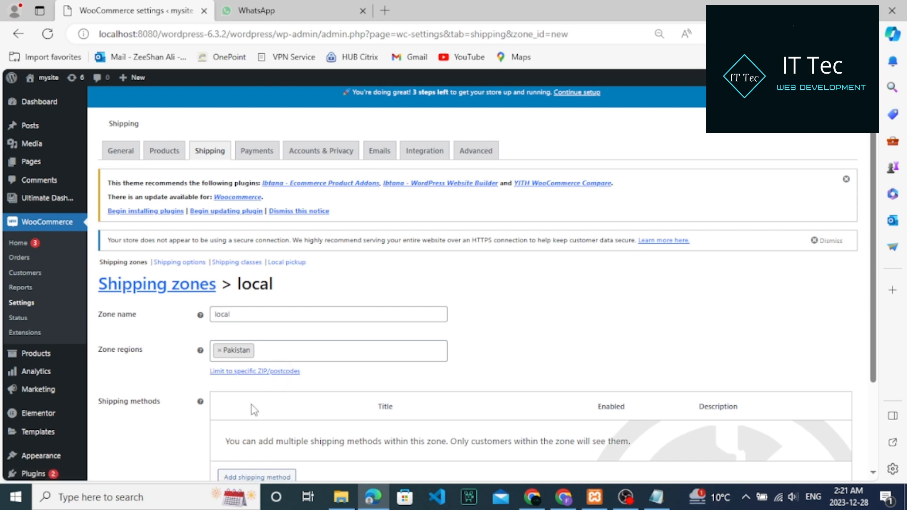
Add the Free shipping method to the local zone and save the zone's changes.
drag(873, 257, 873, 307)
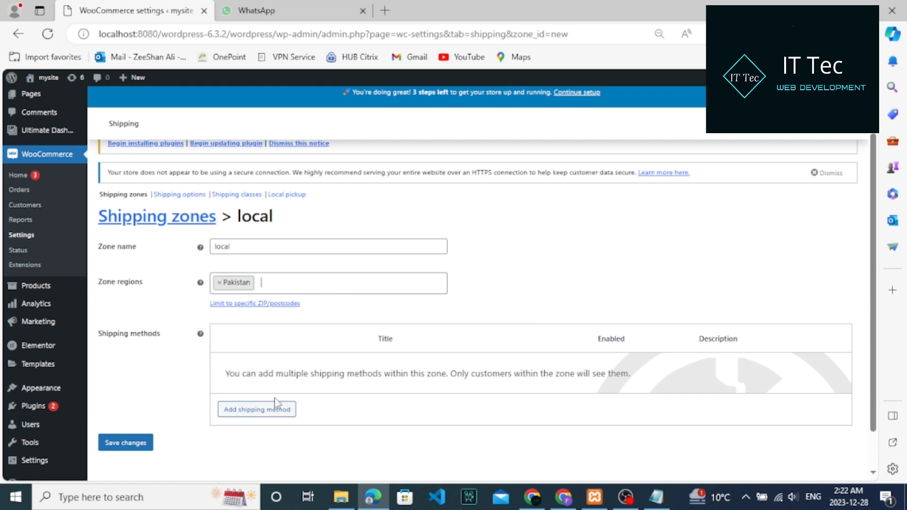
click(262, 415)
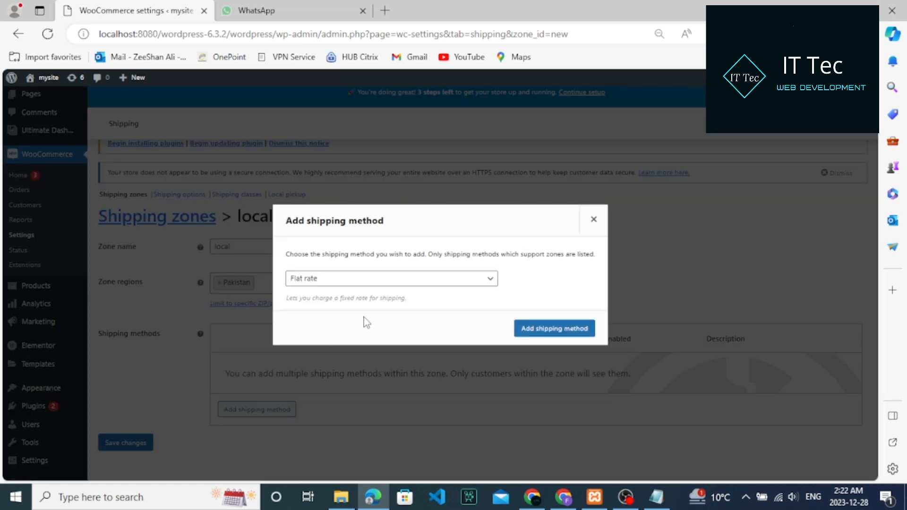
click(379, 281)
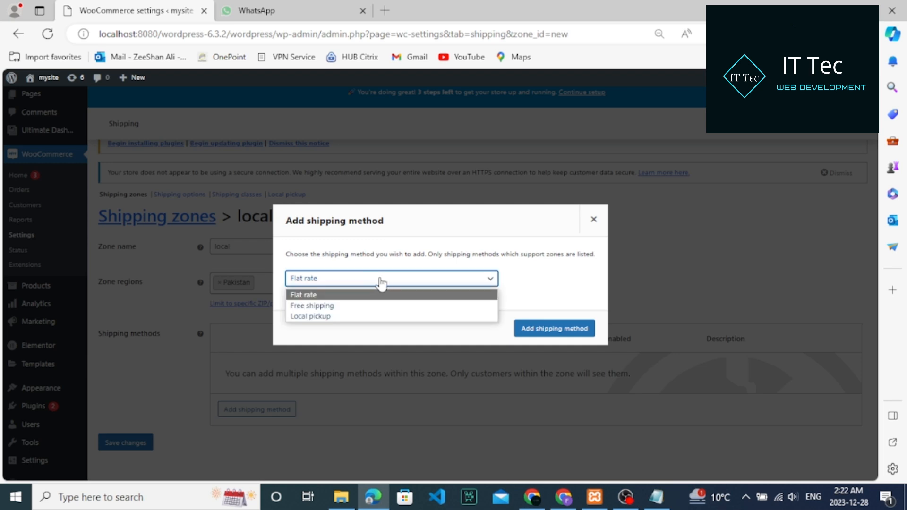
click(355, 308)
click(531, 337)
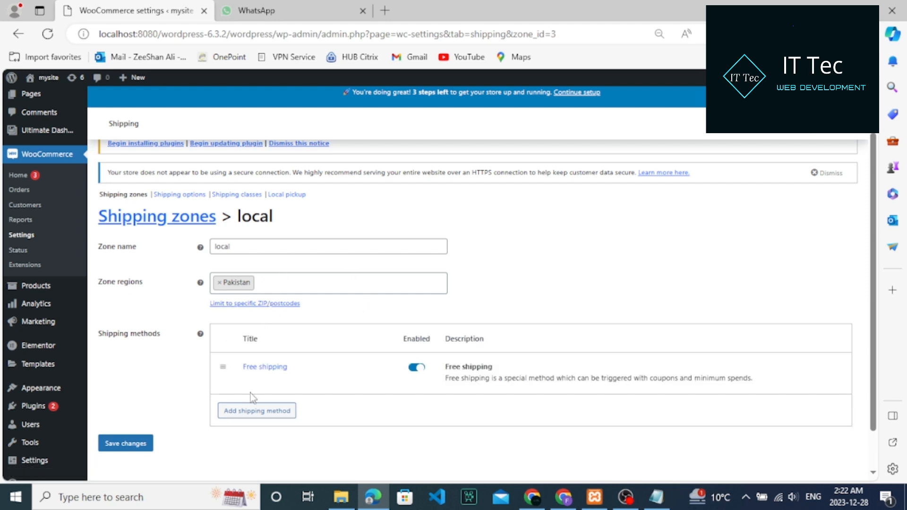
click(110, 441)
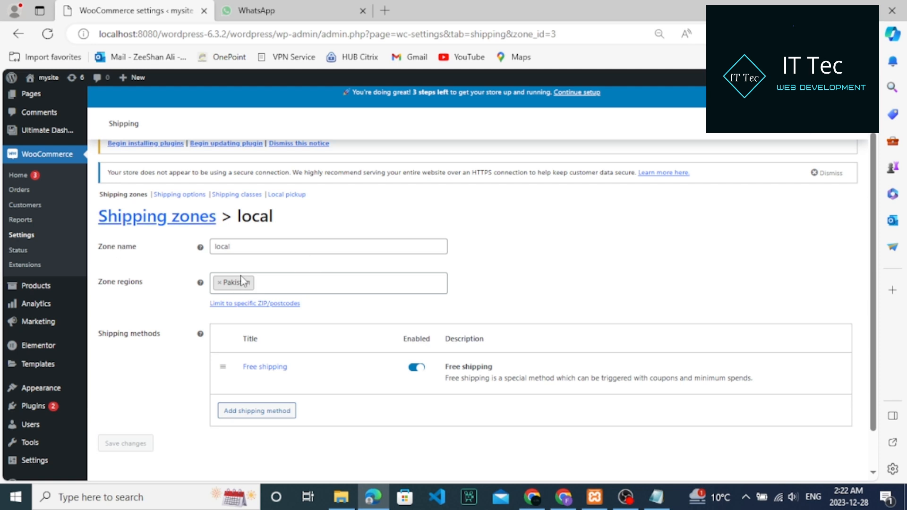
Visit the site's Checkout page and examine the country selection and the shipping line in the order summary.
mouse_move(54, 87)
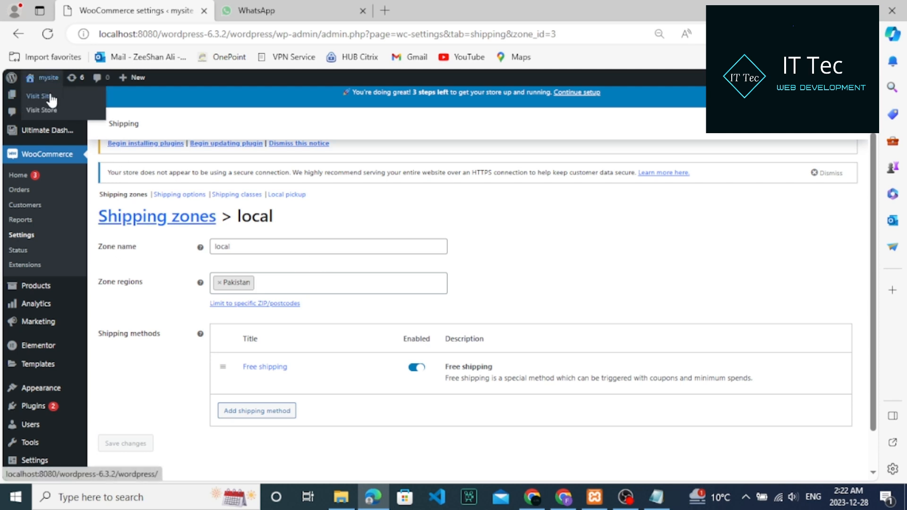
click(52, 100)
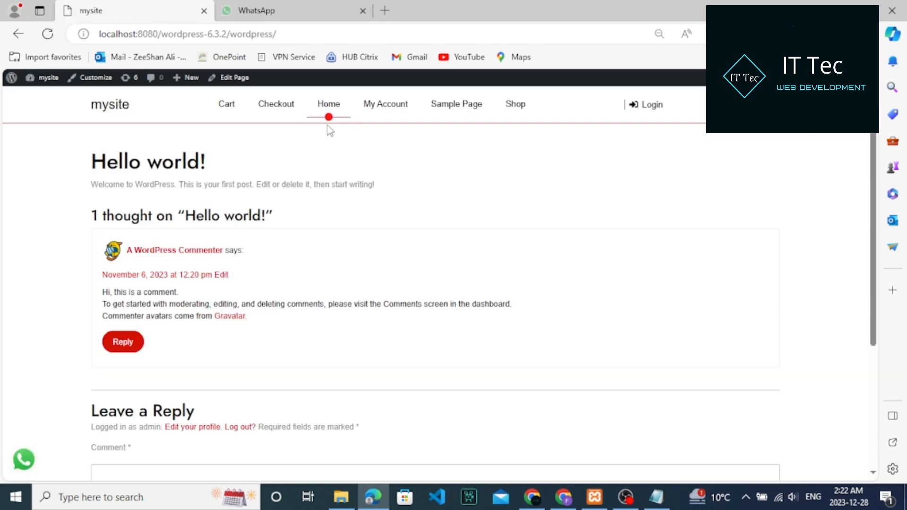
click(268, 111)
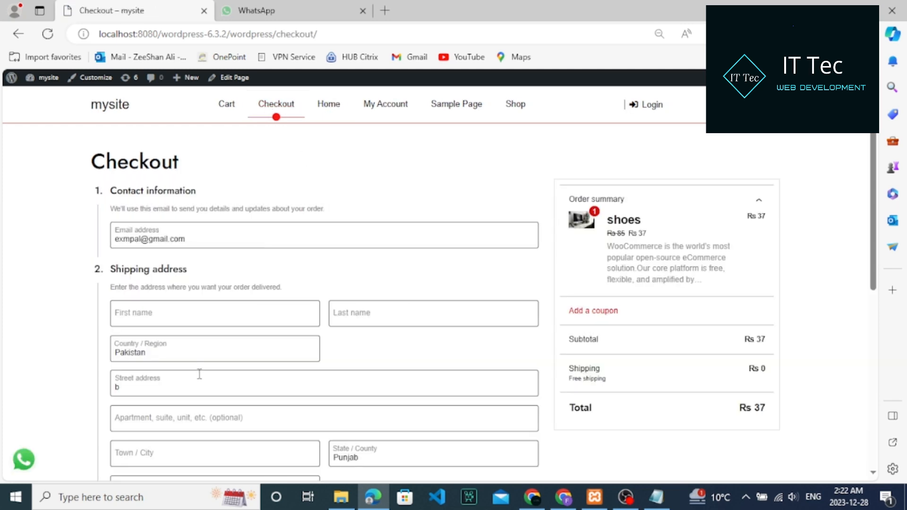
click(240, 344)
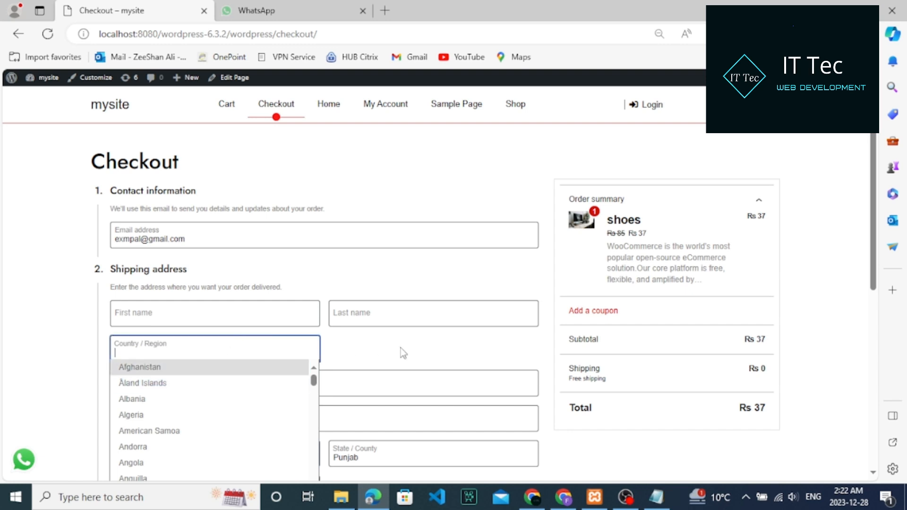
drag(565, 368, 632, 383)
click(634, 384)
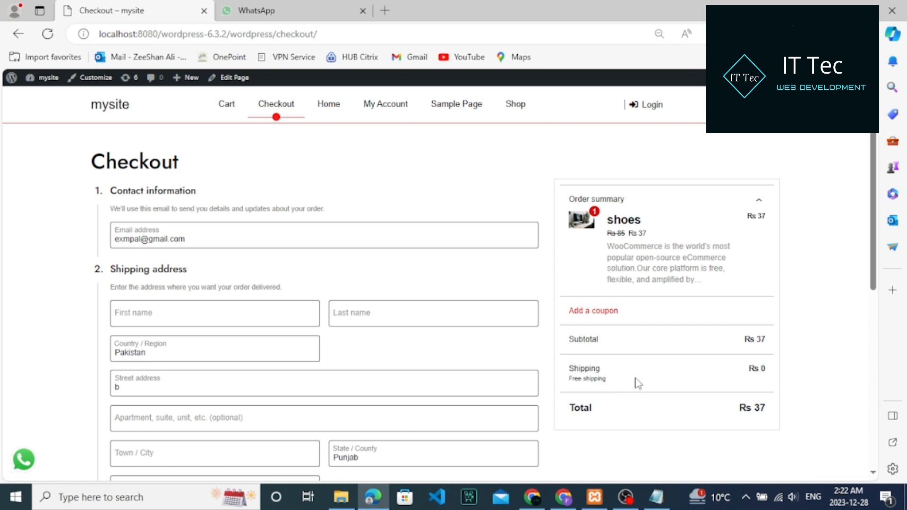
drag(771, 375, 548, 373)
click(550, 375)
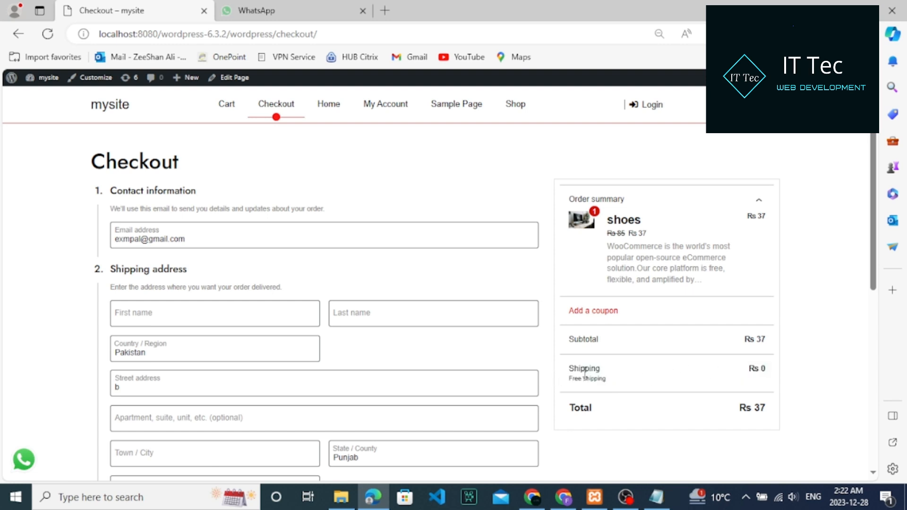
Return to the WooCommerce shipping settings in the WordPress admin and dismiss the Erident notice above the shipping zones.
click(12, 79)
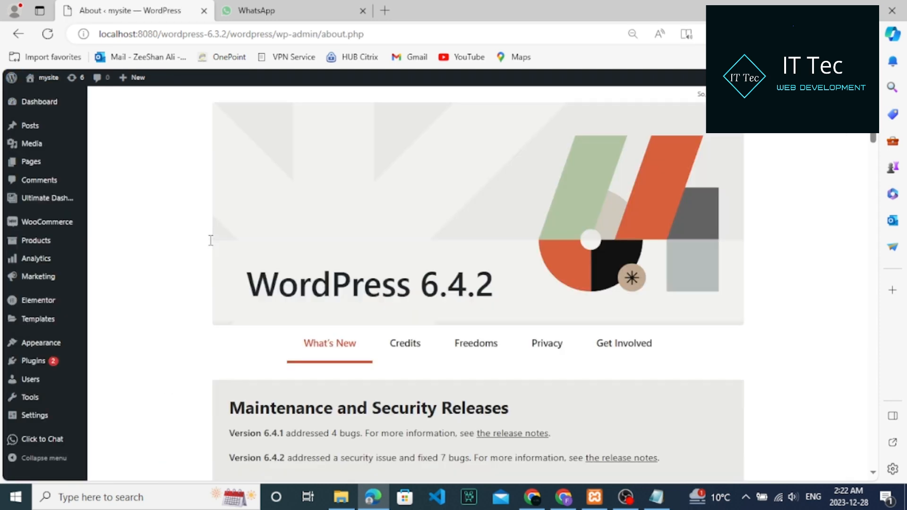
mouse_move(19, 230)
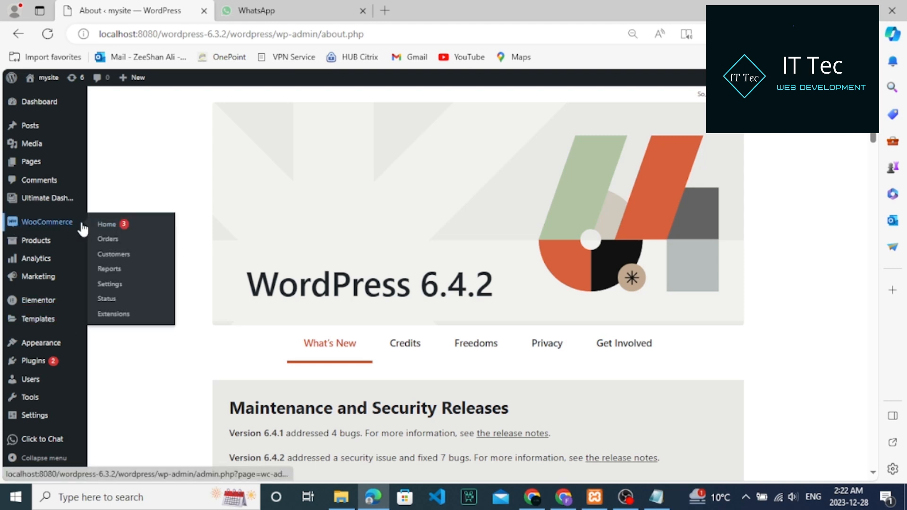
click(119, 289)
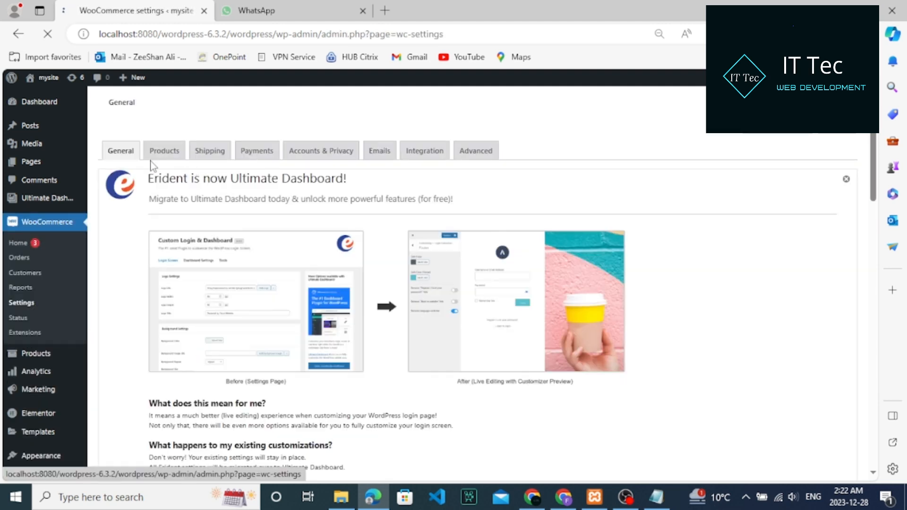
click(208, 155)
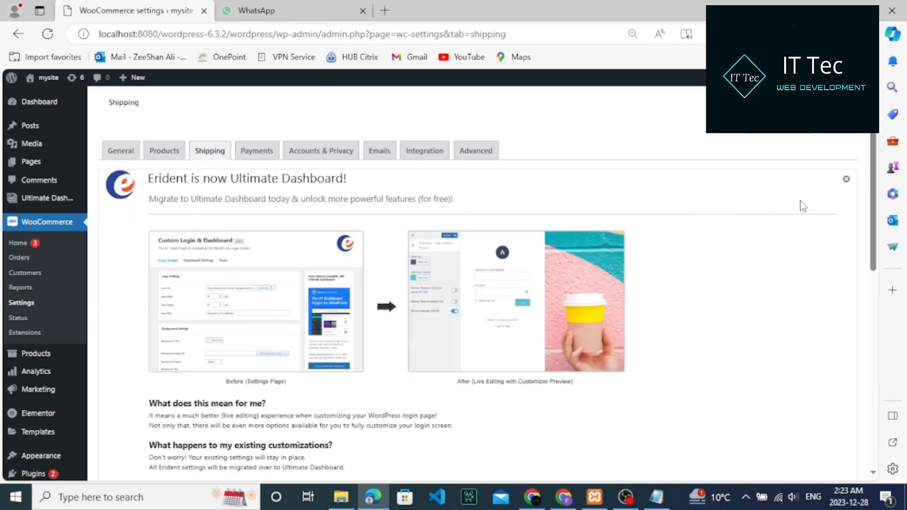
click(846, 179)
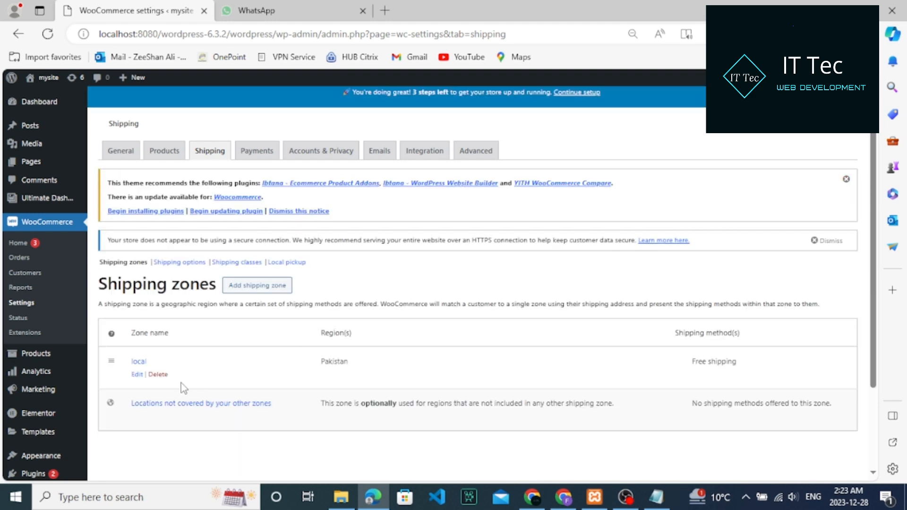
Start a new shipping zone, dismiss the Erident notice and name the zone "Out country".
click(250, 286)
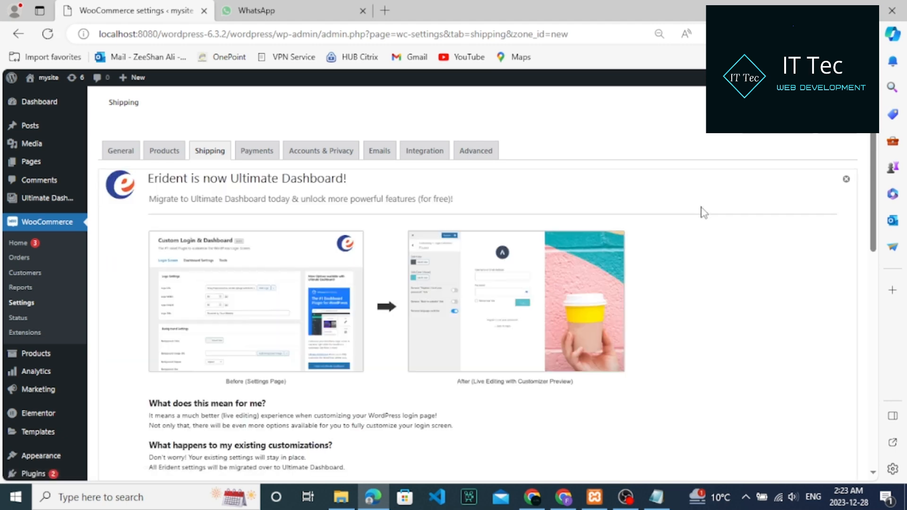
click(846, 180)
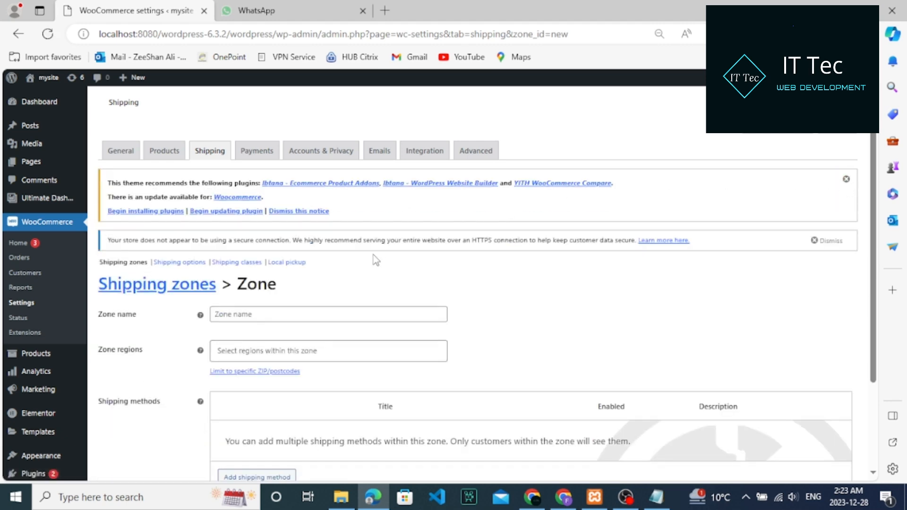
click(271, 314)
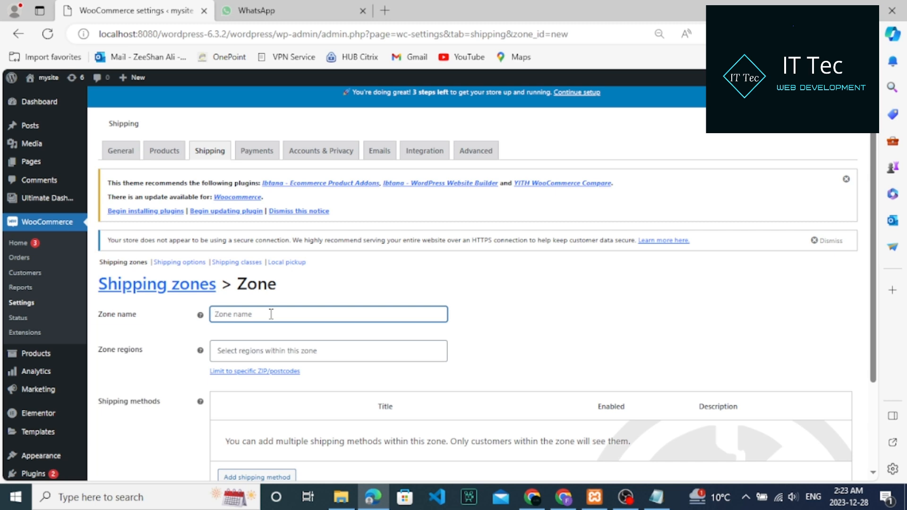
text(O)
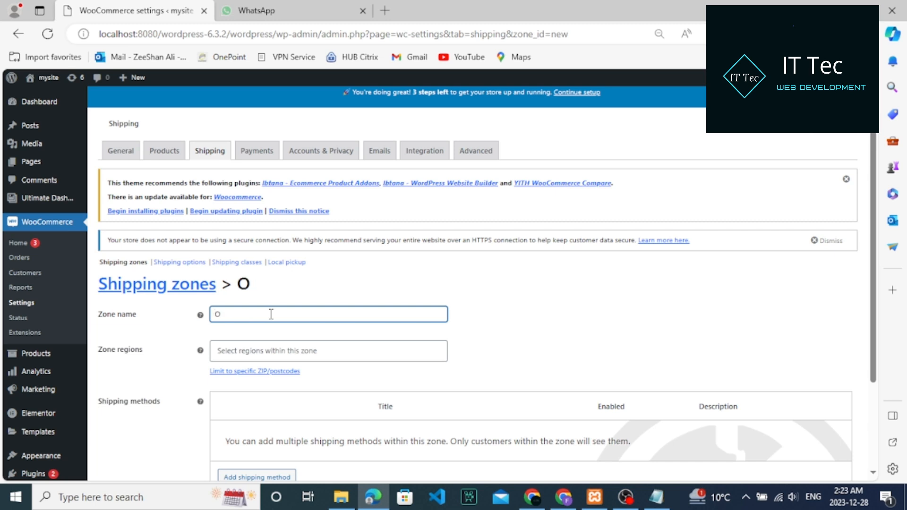
text(ut cou)
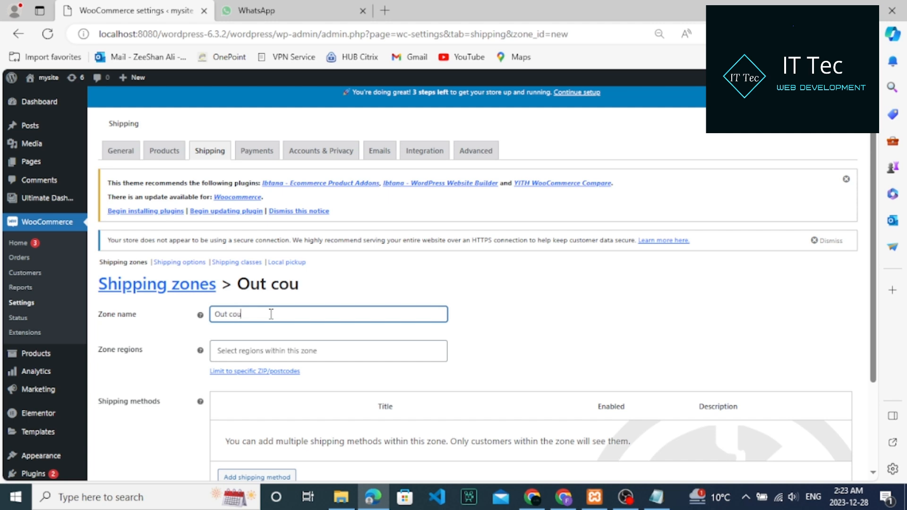
text(ntry)
click(263, 350)
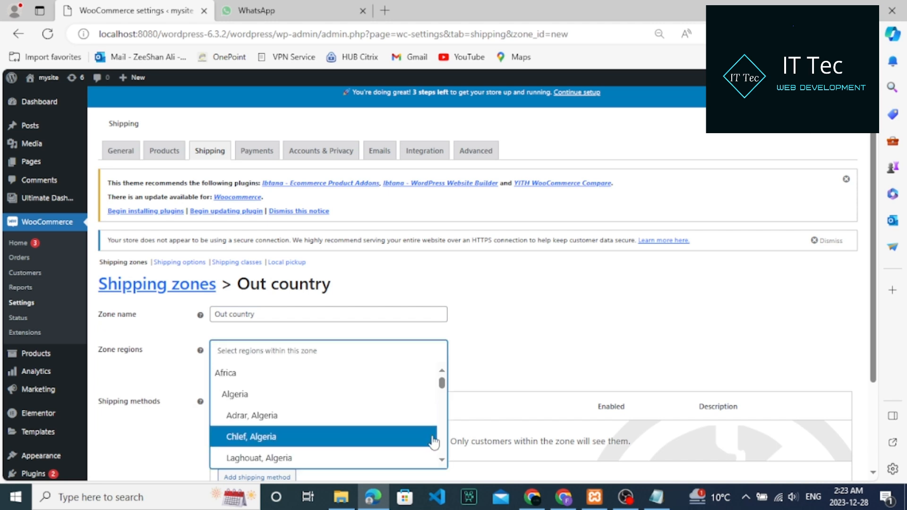
scroll(446, 428, down, 2)
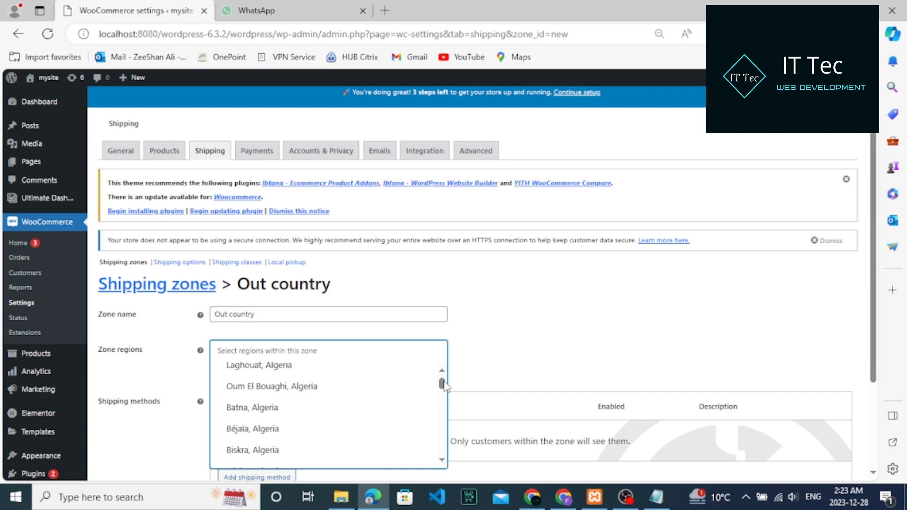
click(381, 341)
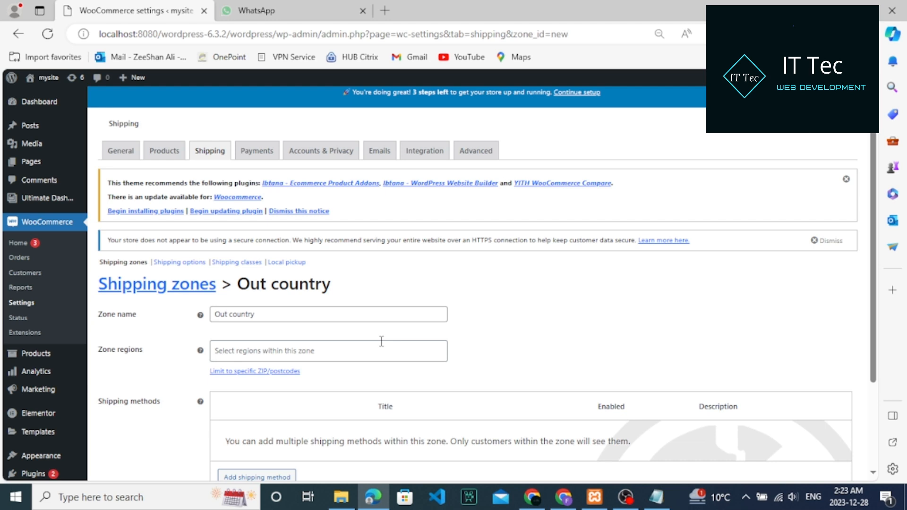
click(381, 342)
text(u)
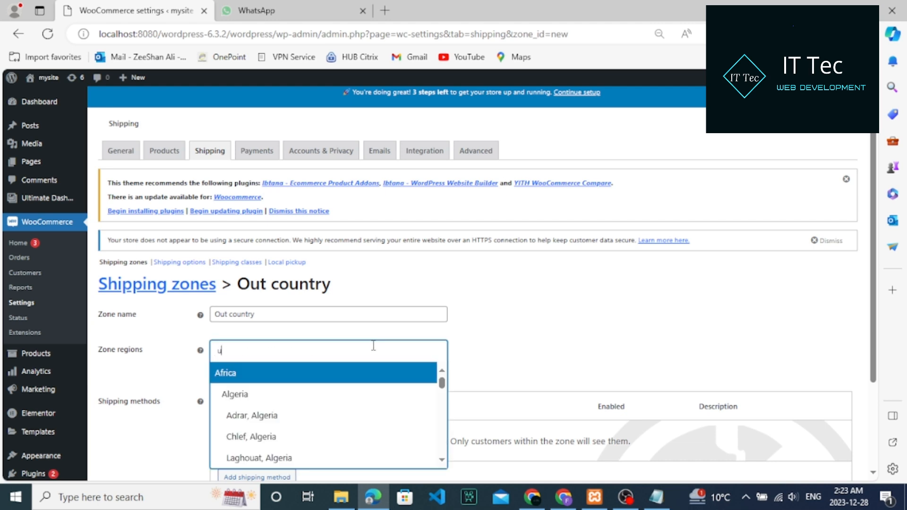
text(sa)
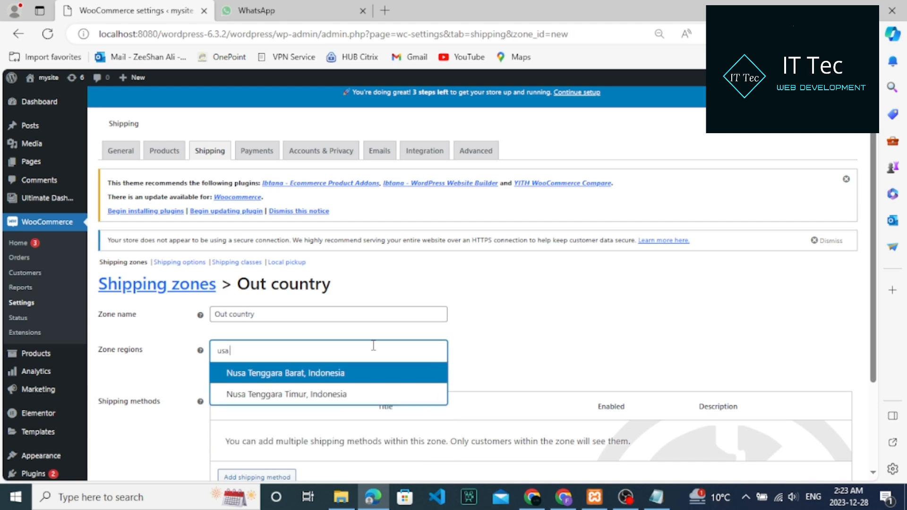
key(Escape)
Search the zone regions for "unite" and add United States (US) to the Out country zone.
click(373, 345)
text(u)
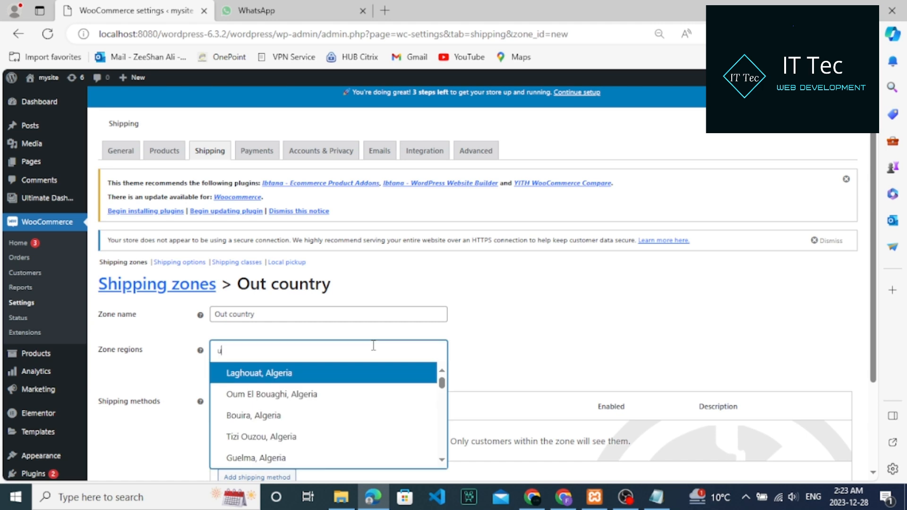
text(ni)
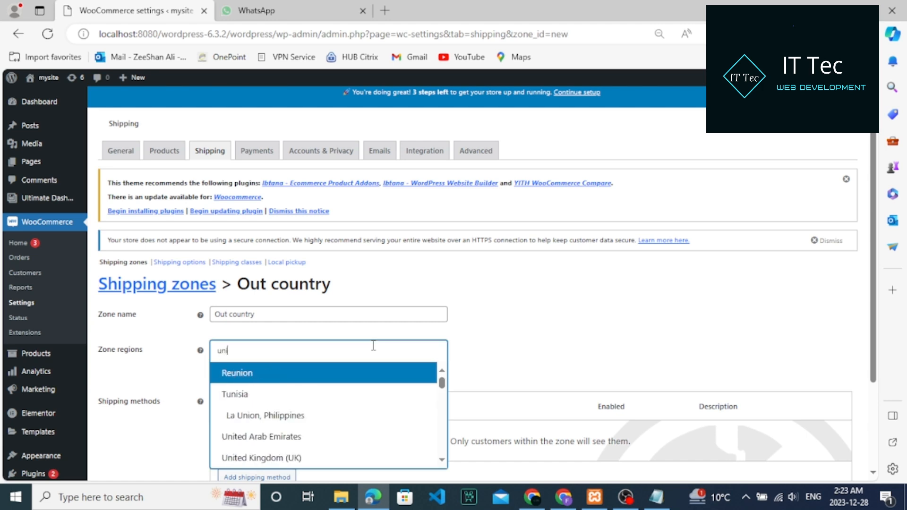
text(te)
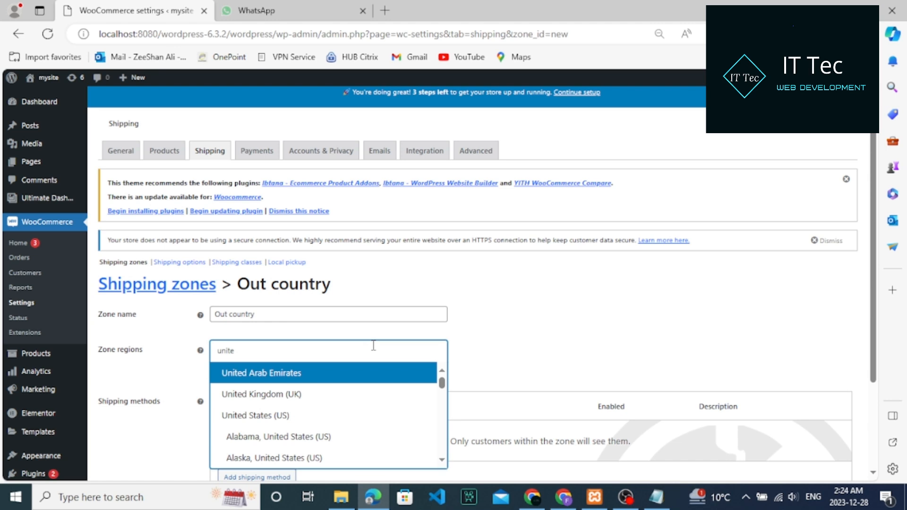
click(322, 424)
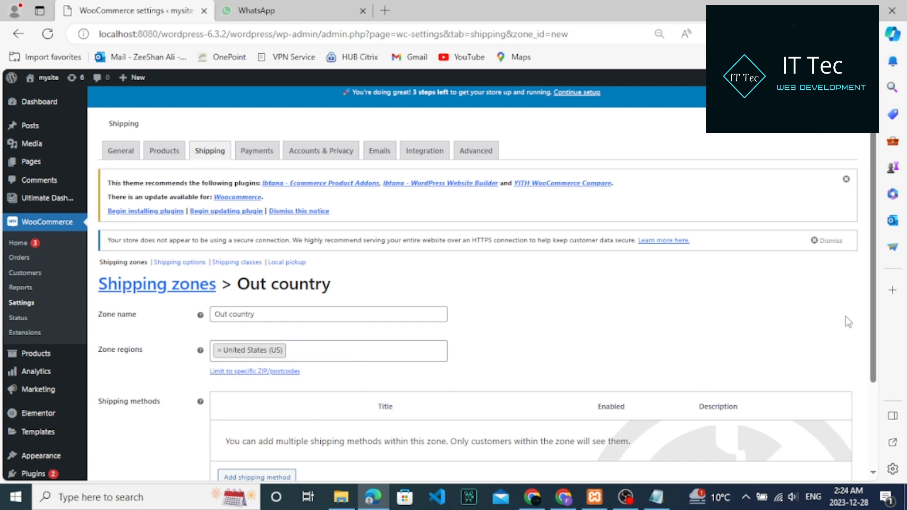
Add the Flat rate shipping method to the Out country zone.
scroll(873, 321, down, 2)
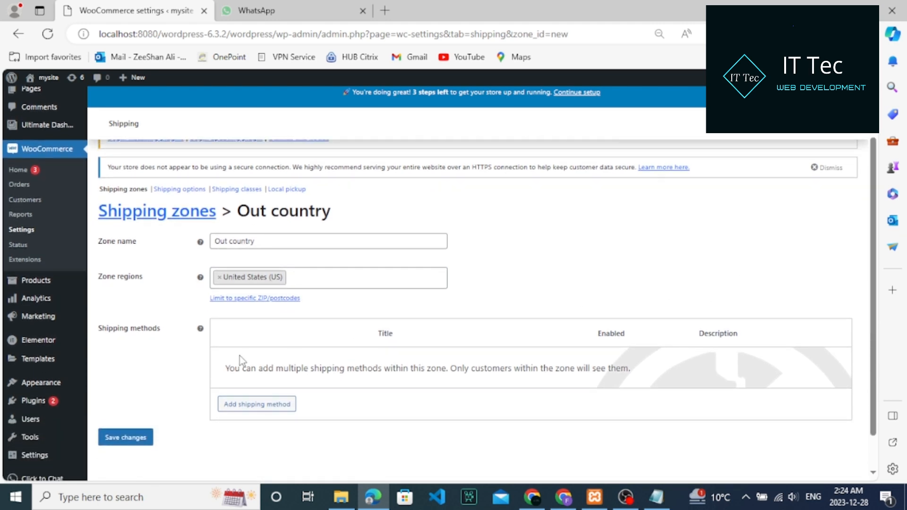
click(258, 402)
click(448, 283)
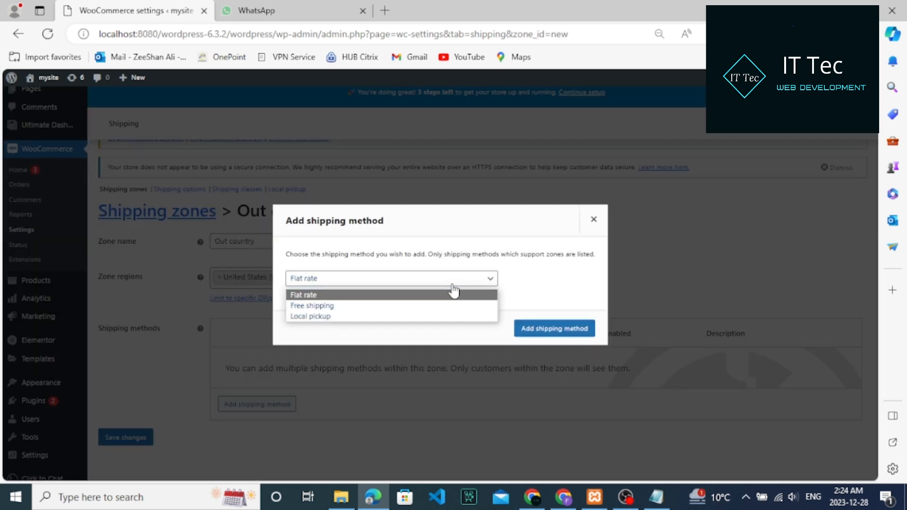
click(423, 299)
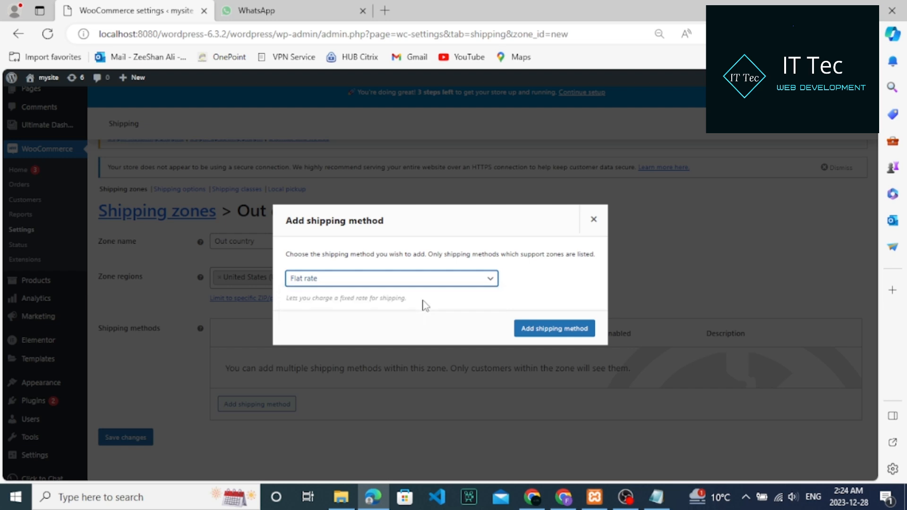
click(526, 331)
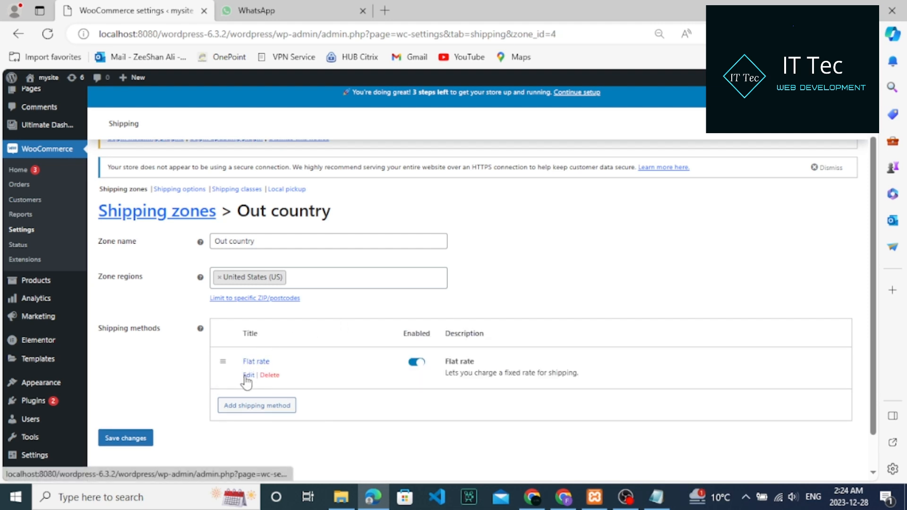
Try to set the Flat rate method's cost to $10 and save its settings.
click(245, 375)
click(338, 309)
double_click(338, 309)
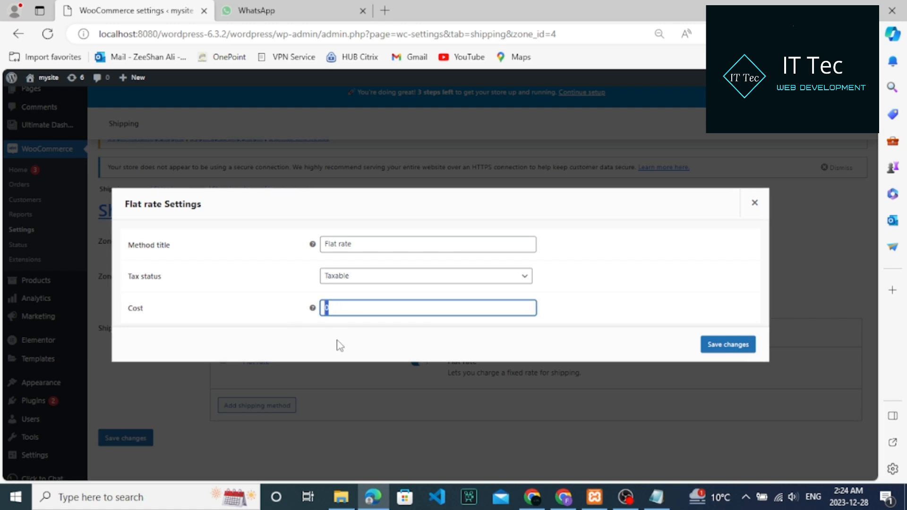
text(3)
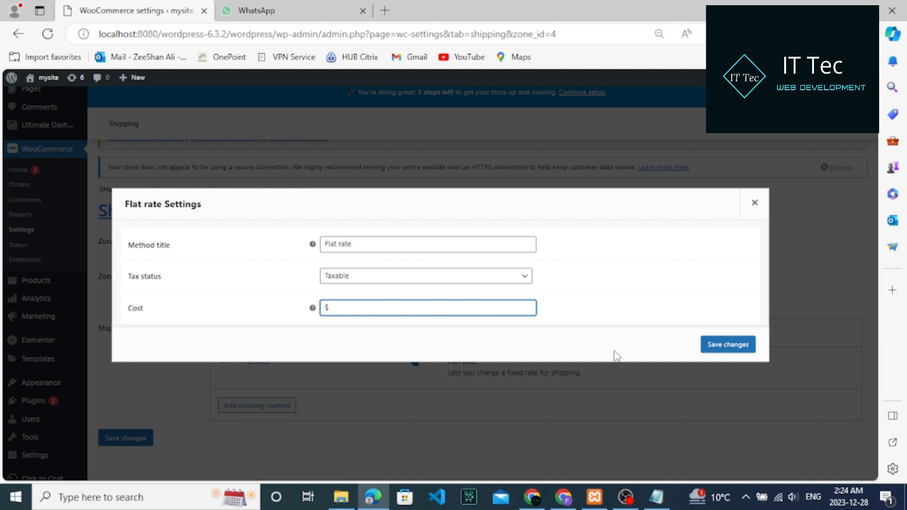
text(10)
click(726, 347)
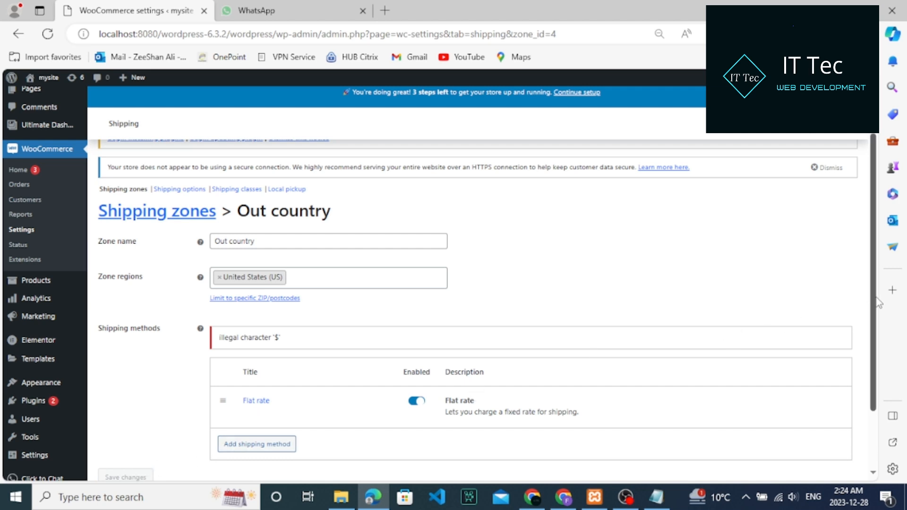
scroll(878, 303, down, 2)
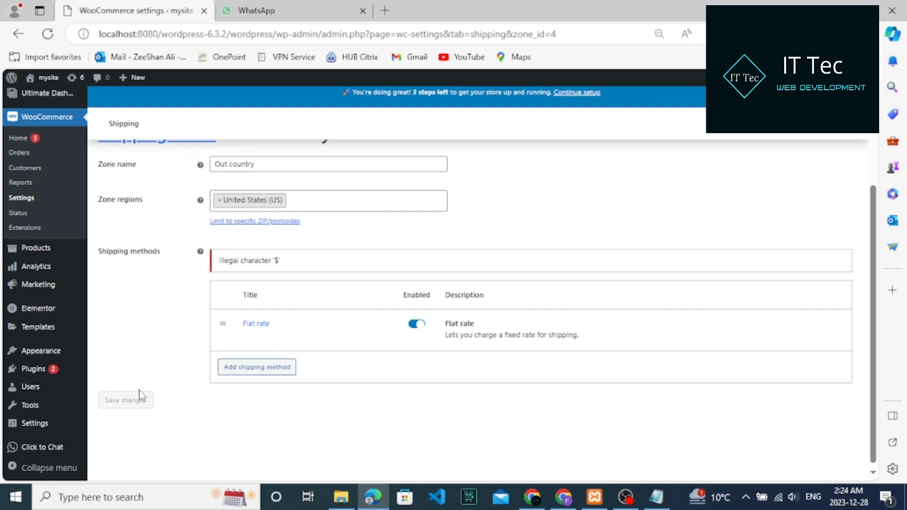
mouse_move(251, 327)
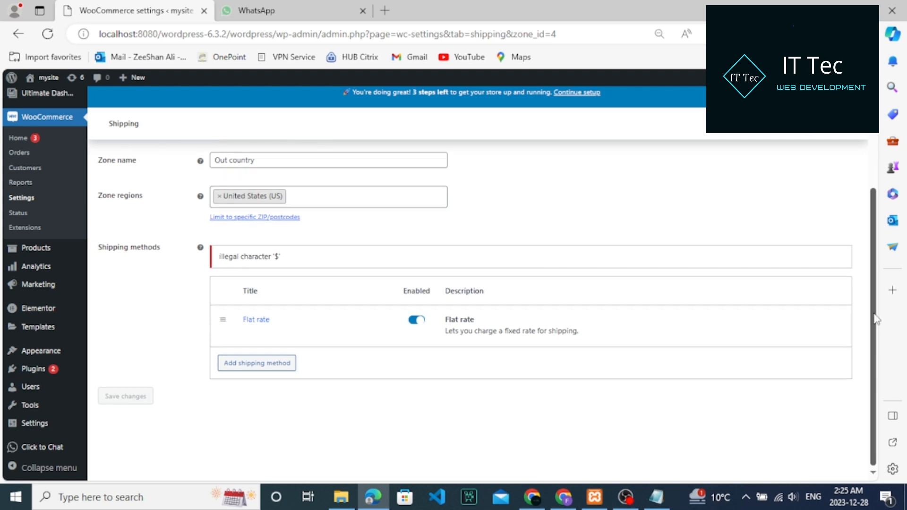
mouse_move(872, 307)
mouse_down()
mouse_move(866, 189)
mouse_move(864, 300)
mouse_up()
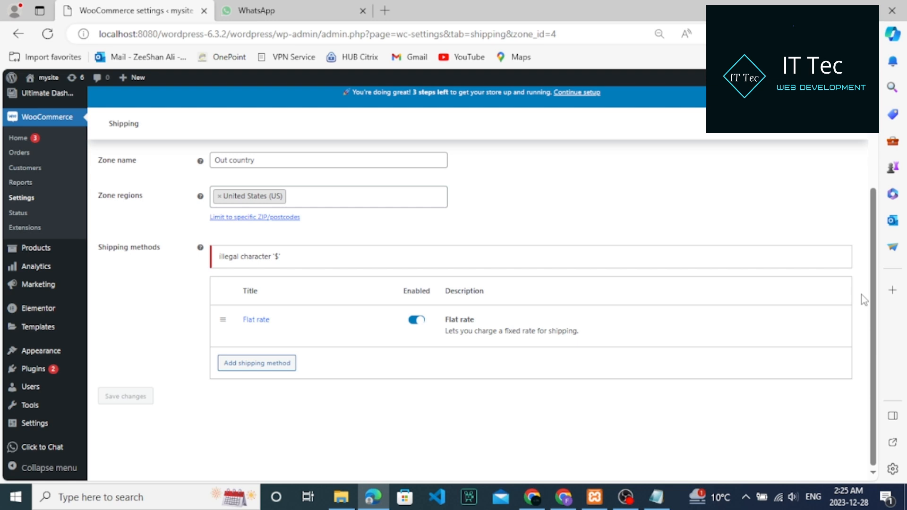
mouse_move(71, 405)
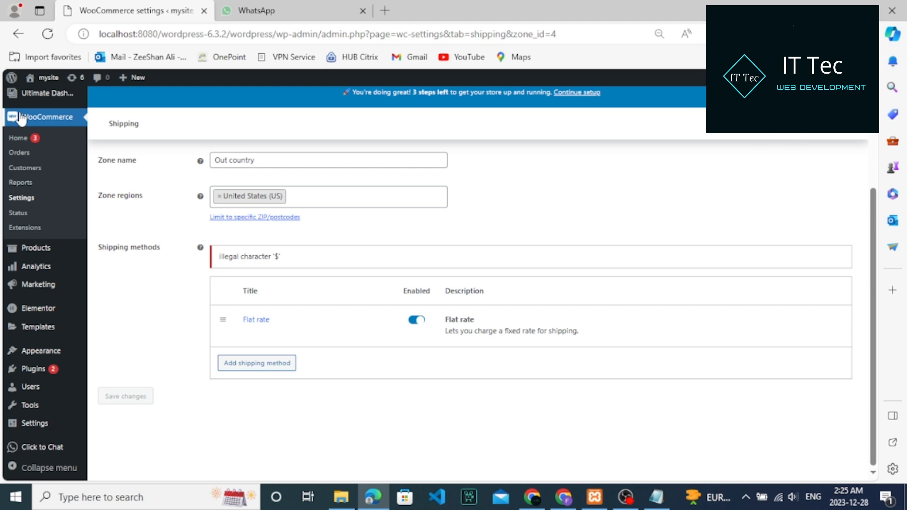
Visit the site and open its Checkout page at the shipping address and order summary.
mouse_move(41, 82)
click(44, 101)
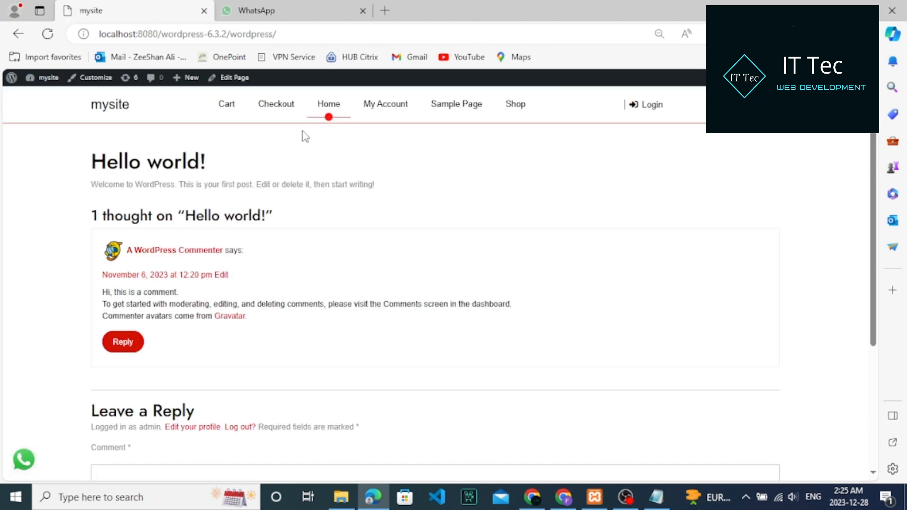
click(282, 116)
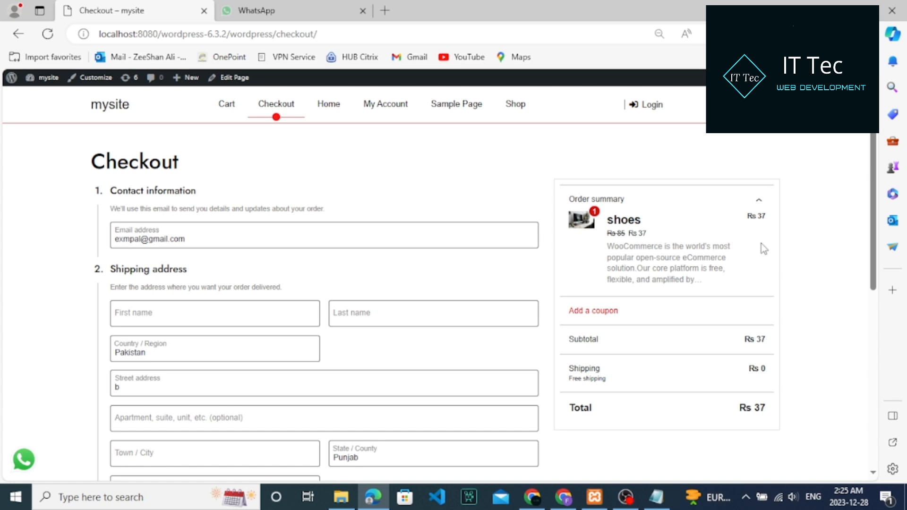
scroll(876, 265, down, 1)
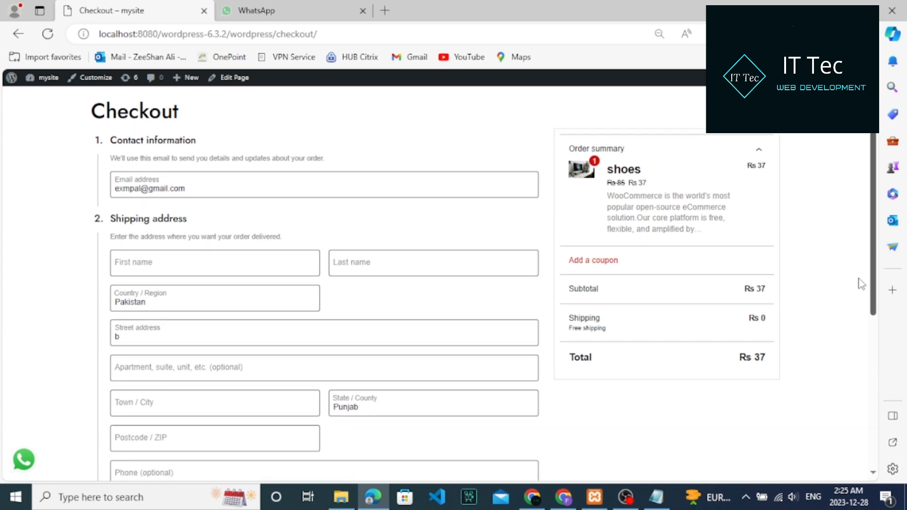
Set the shipping address country to United States (US) and check the shipping line in the order summary.
click(279, 301)
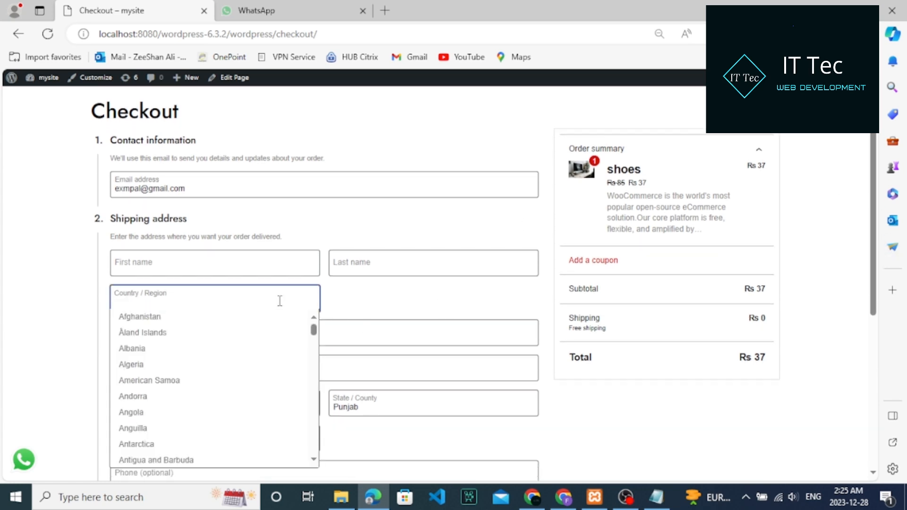
text(un)
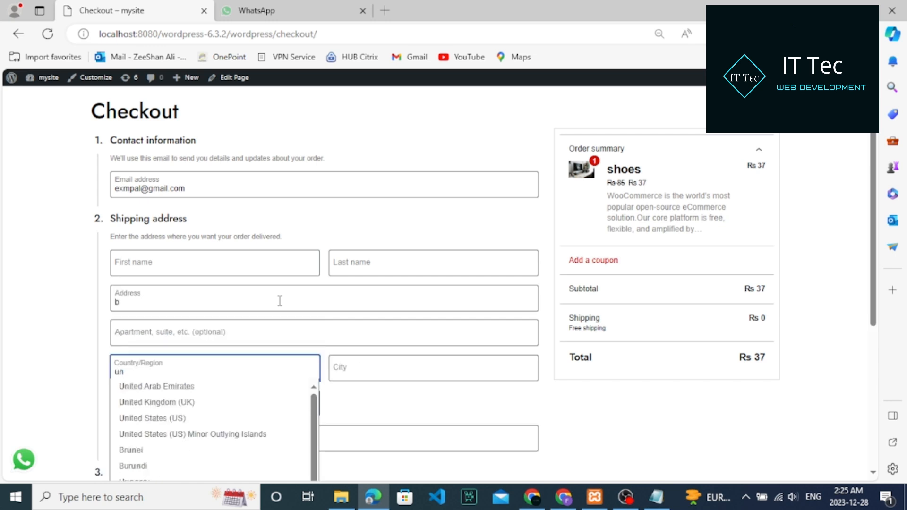
click(211, 412)
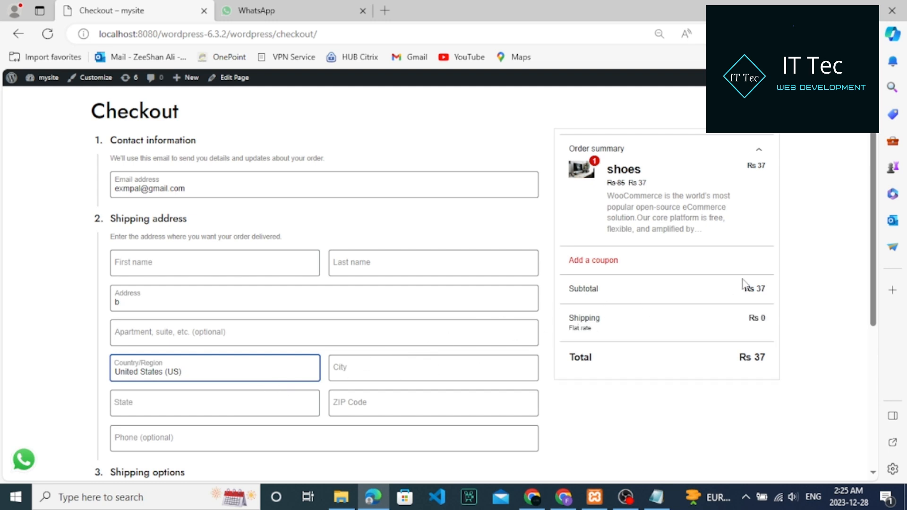
click(463, 374)
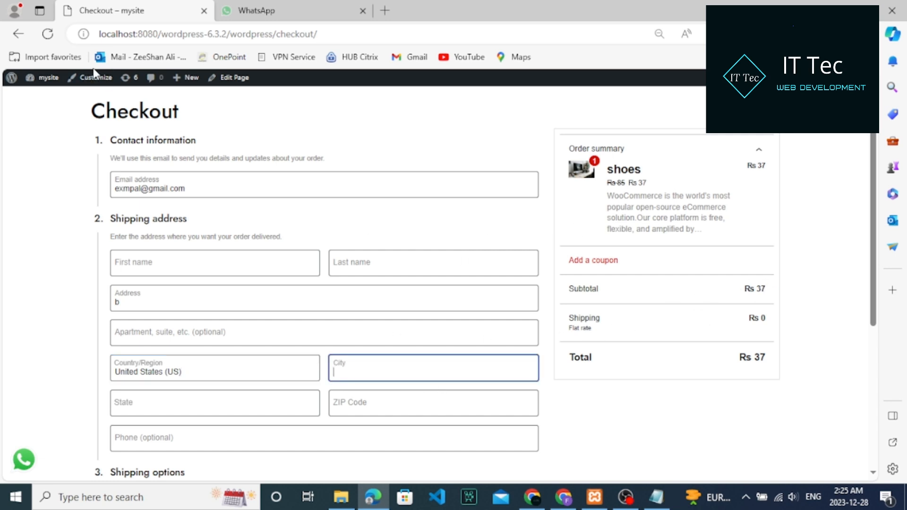
Return to the WordPress admin, open WooCommerce's shipping settings and dismiss the Erident notice above the shipping zones.
mouse_move(5, 78)
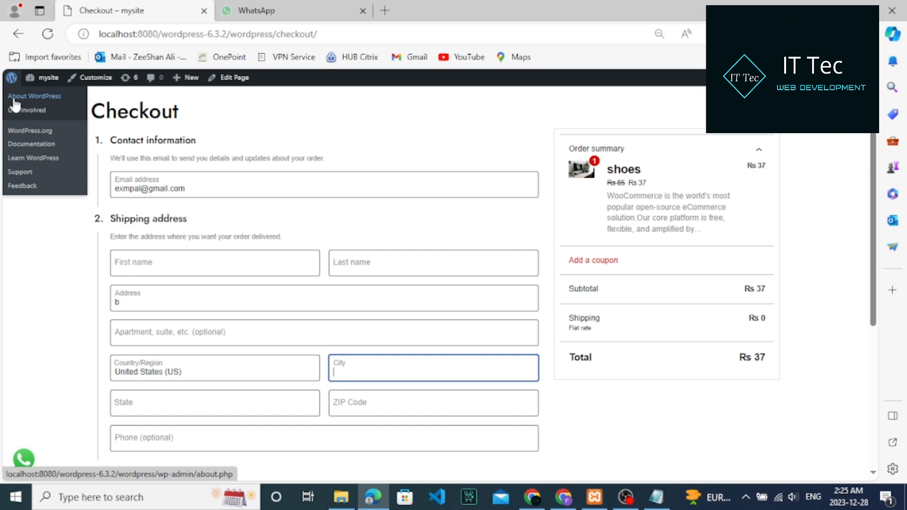
click(11, 78)
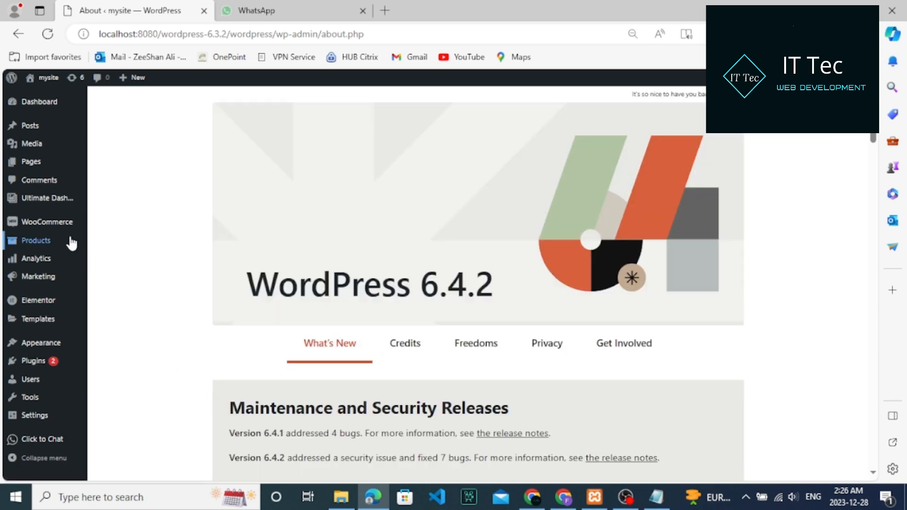
mouse_move(71, 230)
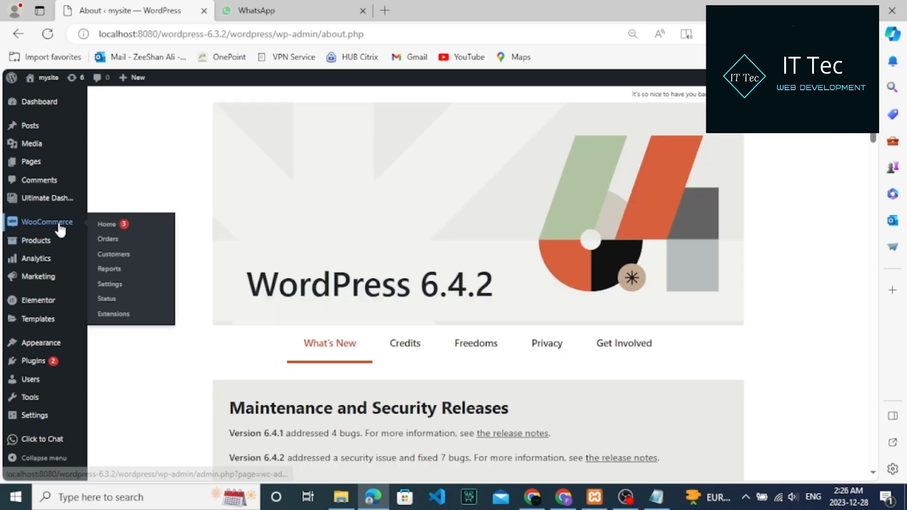
click(106, 299)
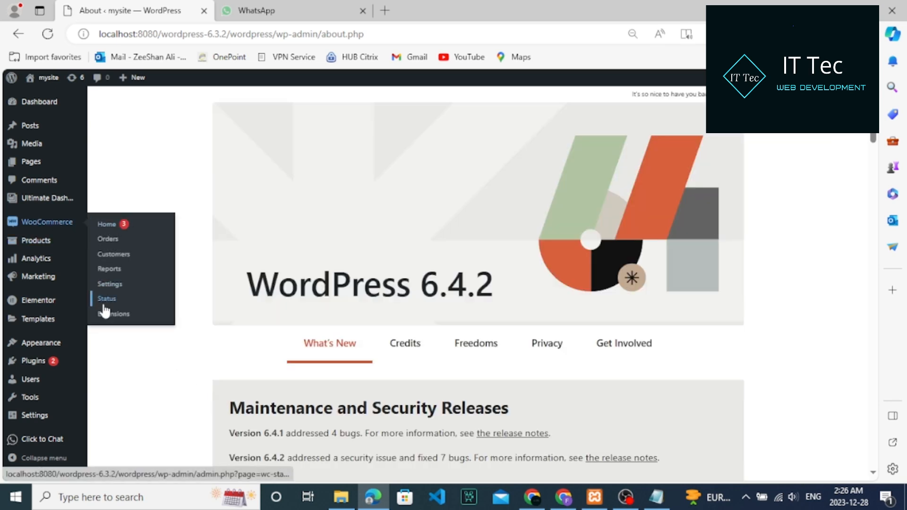
click(113, 287)
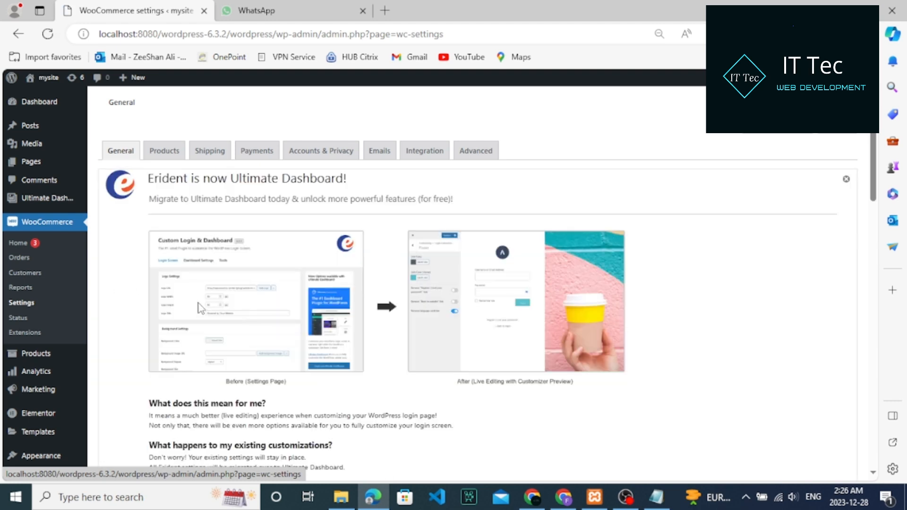
click(212, 159)
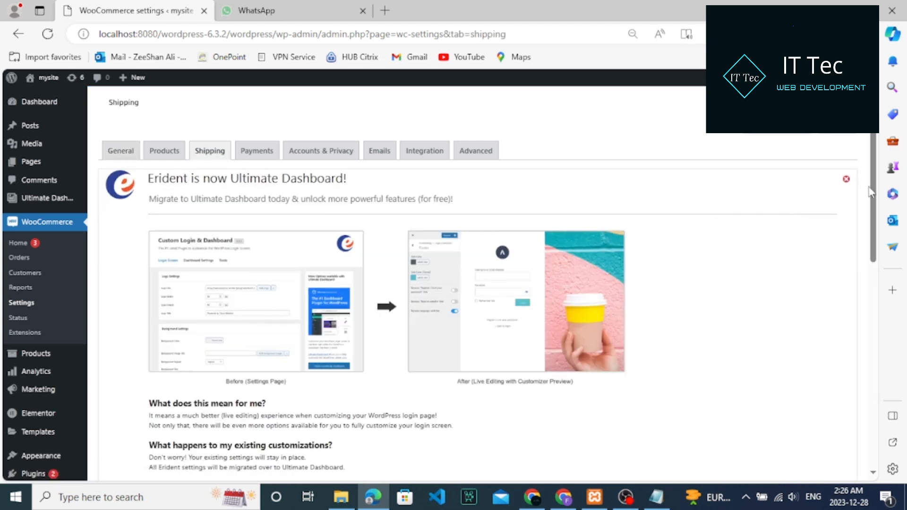
click(847, 179)
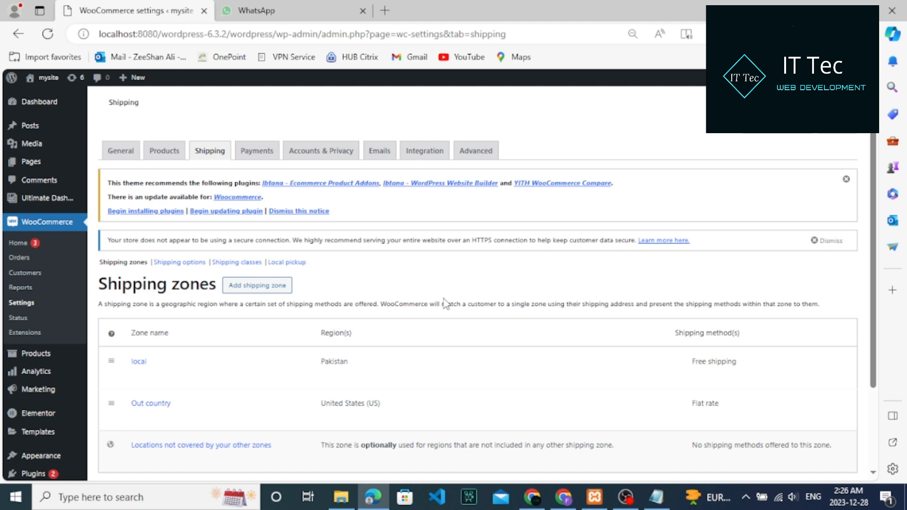
Start a new shipping zone, dismiss the Erident notice and name the zone "country".
scroll(264, 241, down, 1)
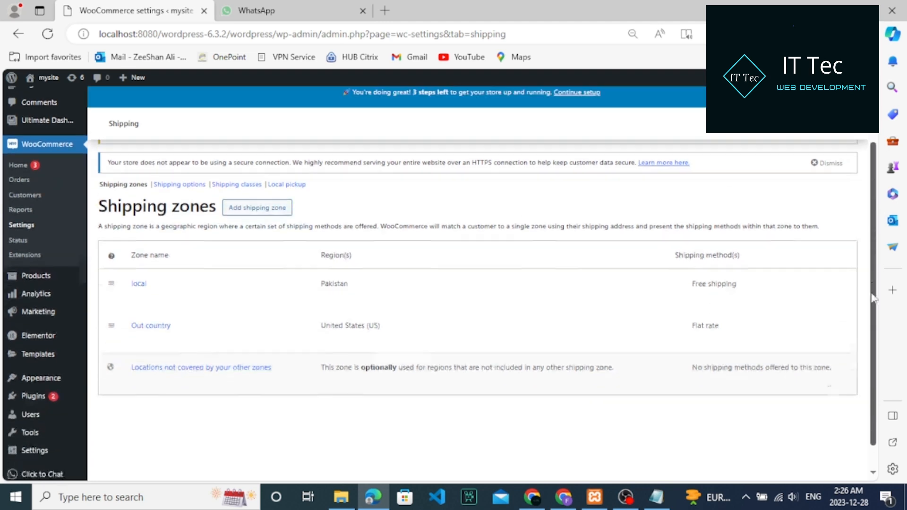
click(270, 228)
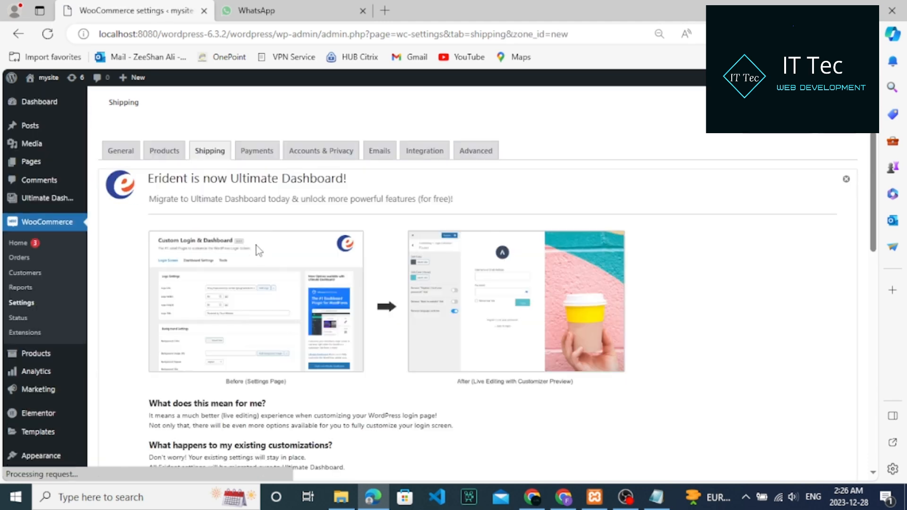
click(847, 180)
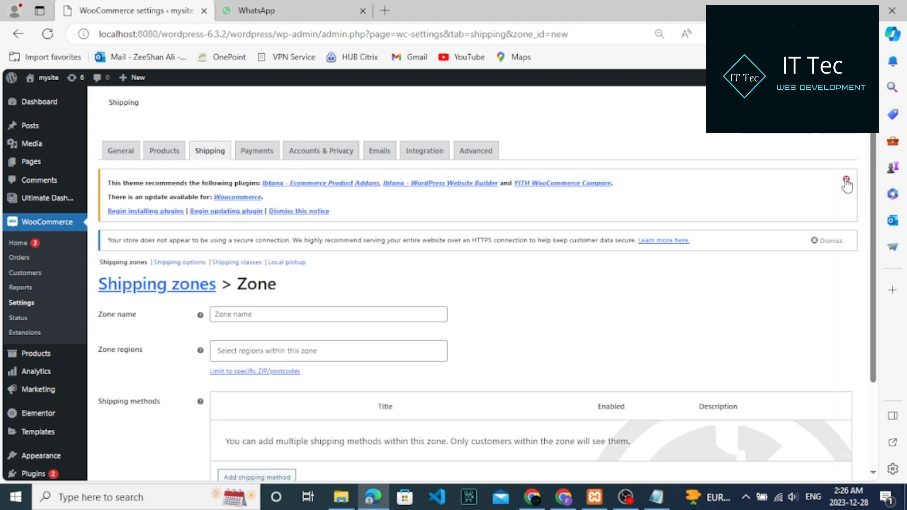
click(258, 311)
text(c)
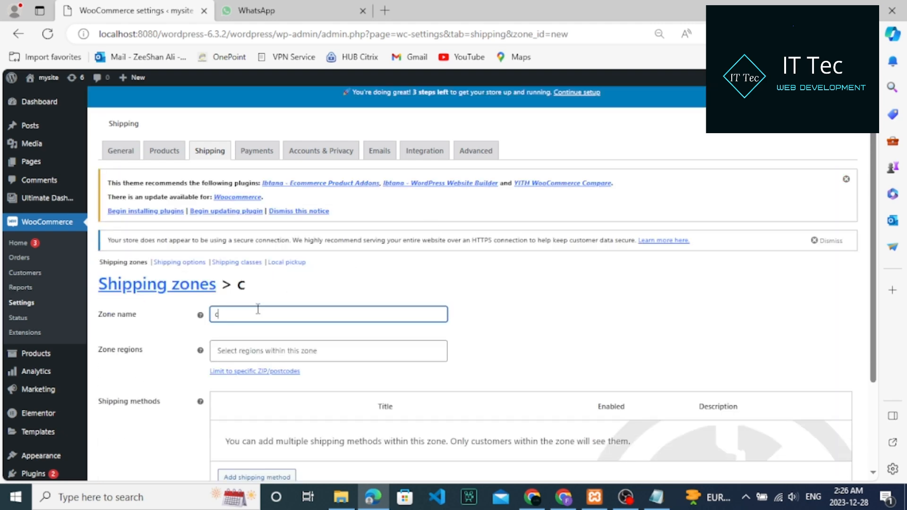
text(ountry)
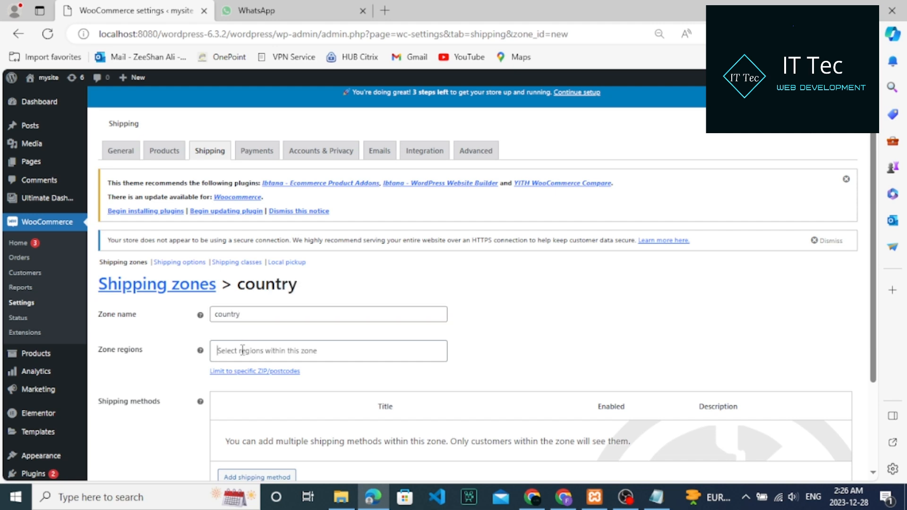
Set the zone region of the country zone to United Kingdom (UK).
click(243, 349)
text(unio)
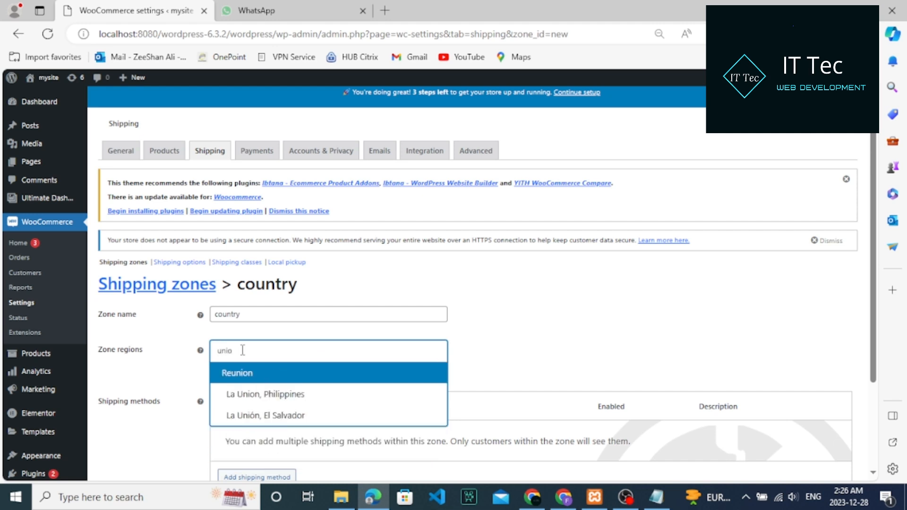
key(BackSpace)
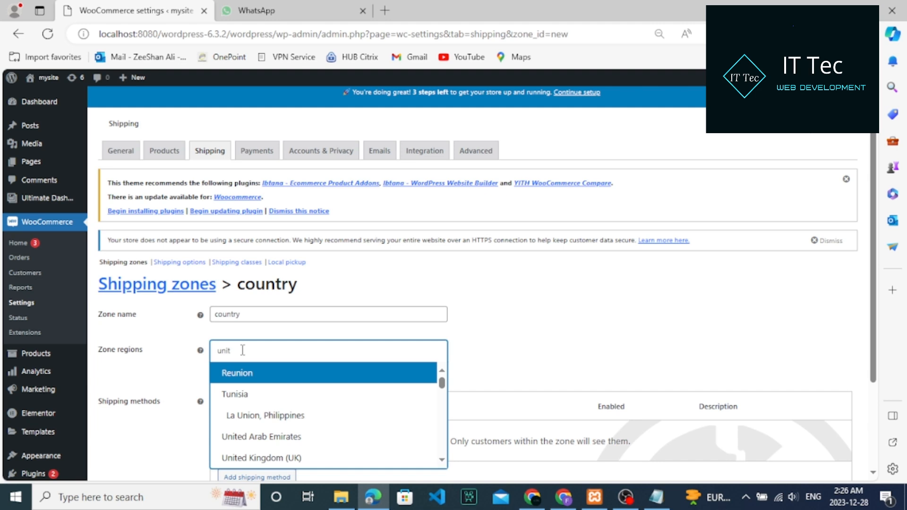
click(328, 460)
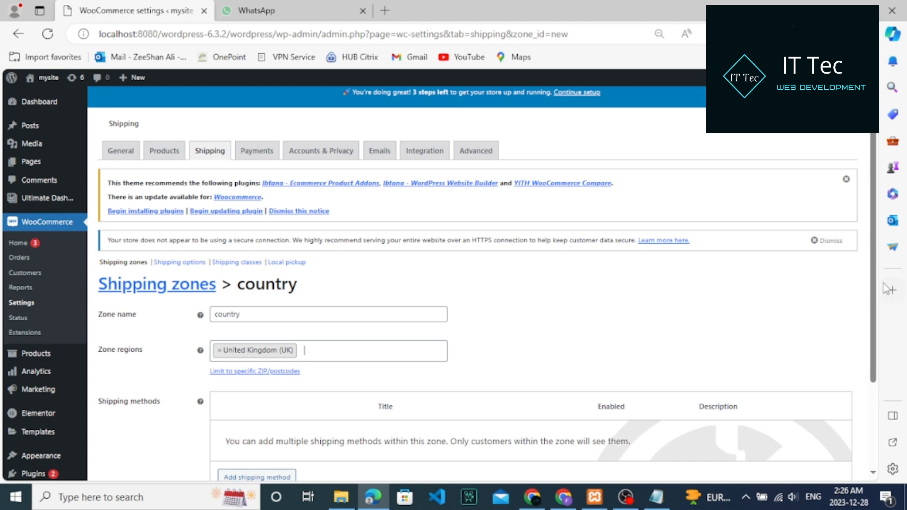
Add the Local pickup shipping method to the country zone.
scroll(864, 346, down, 2)
scroll(864, 346, down, 1)
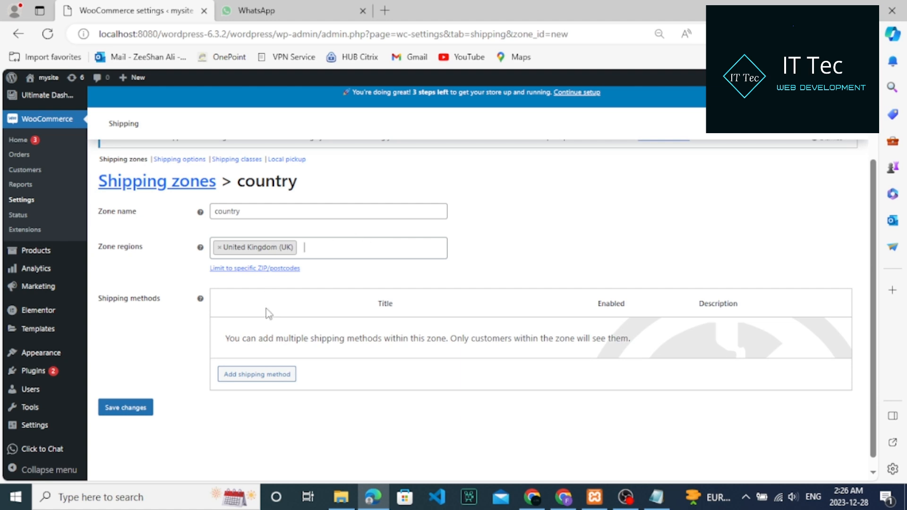
click(253, 375)
click(369, 284)
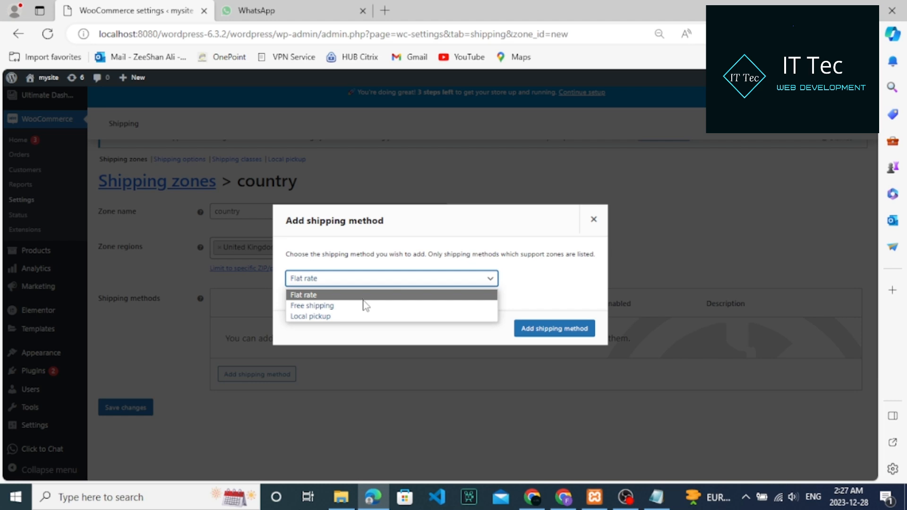
click(364, 299)
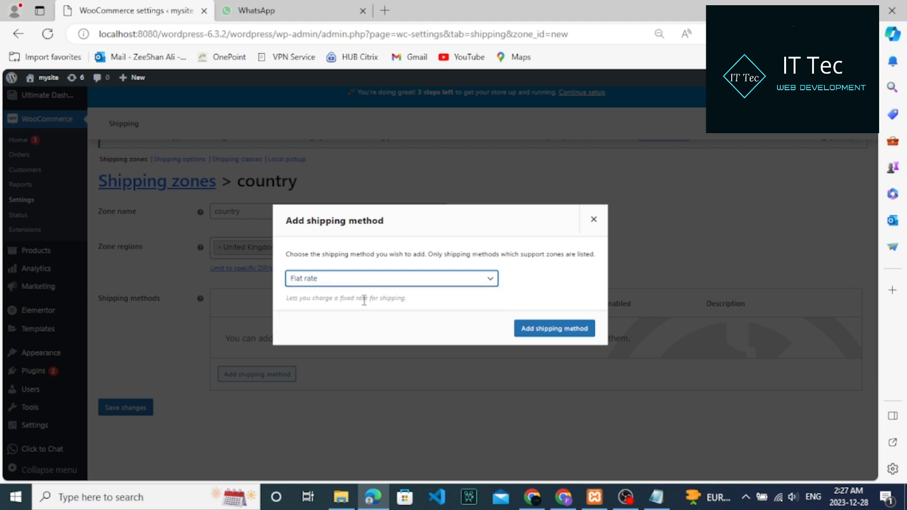
click(395, 283)
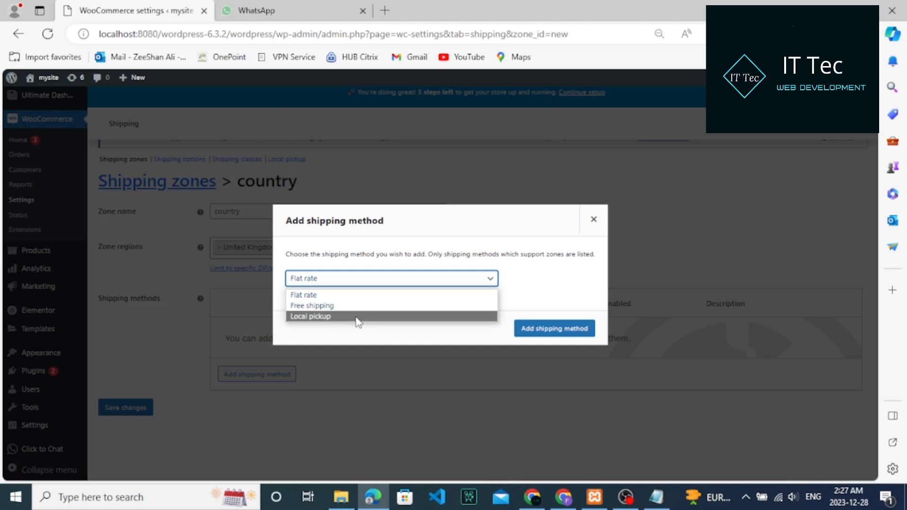
click(357, 316)
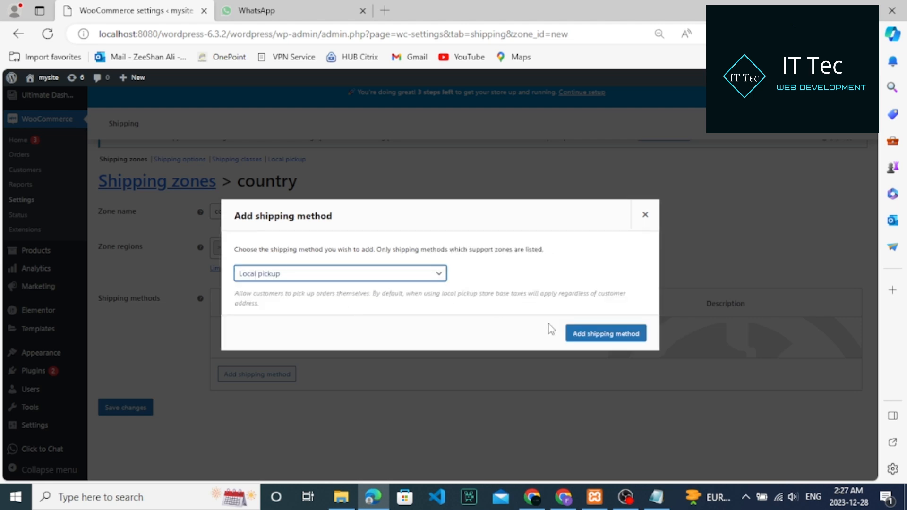
click(591, 336)
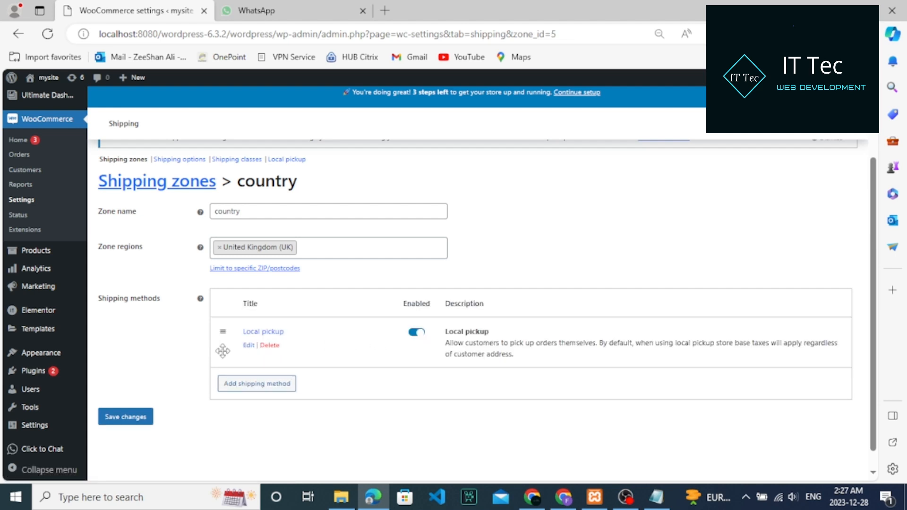
Set the Local pickup method's cost to 10$ and save the method settings and the zone.
click(247, 345)
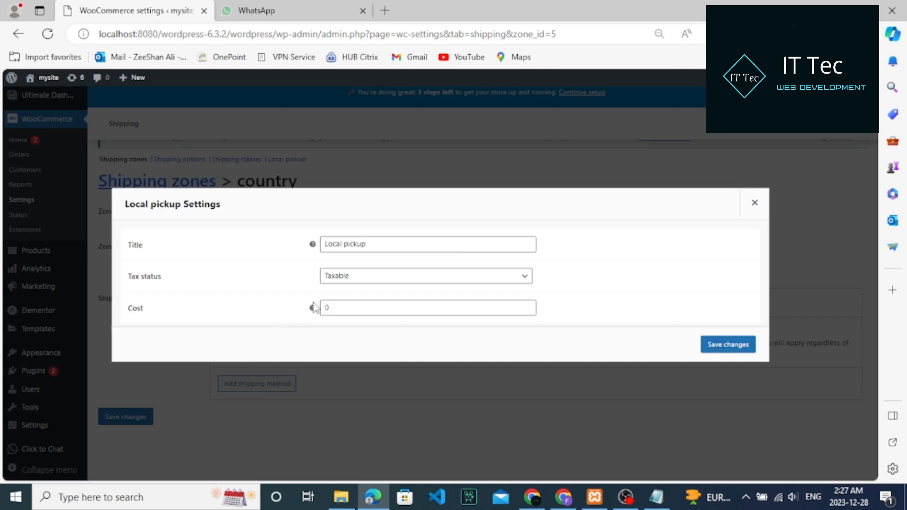
click(351, 308)
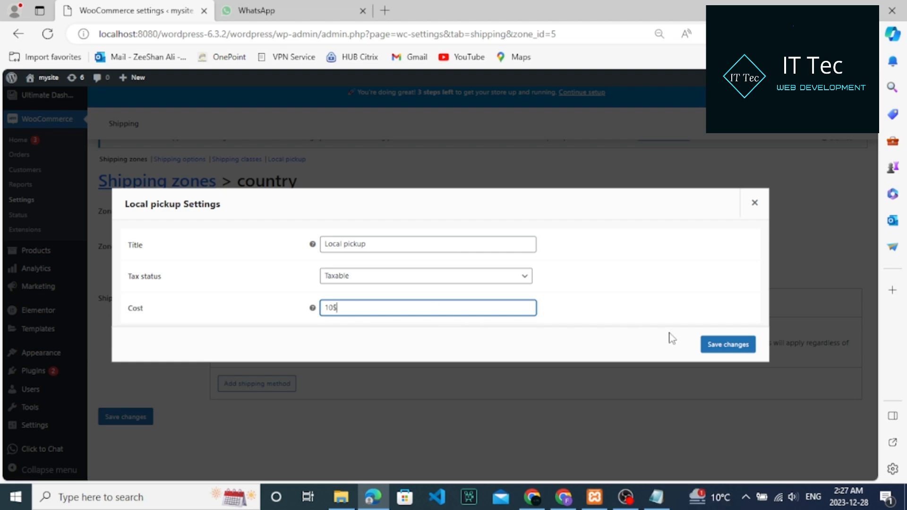
click(710, 345)
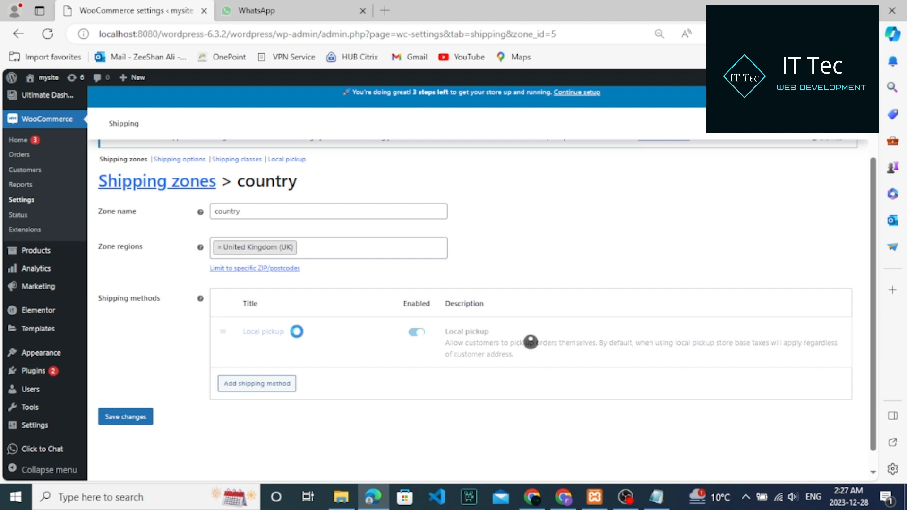
click(125, 417)
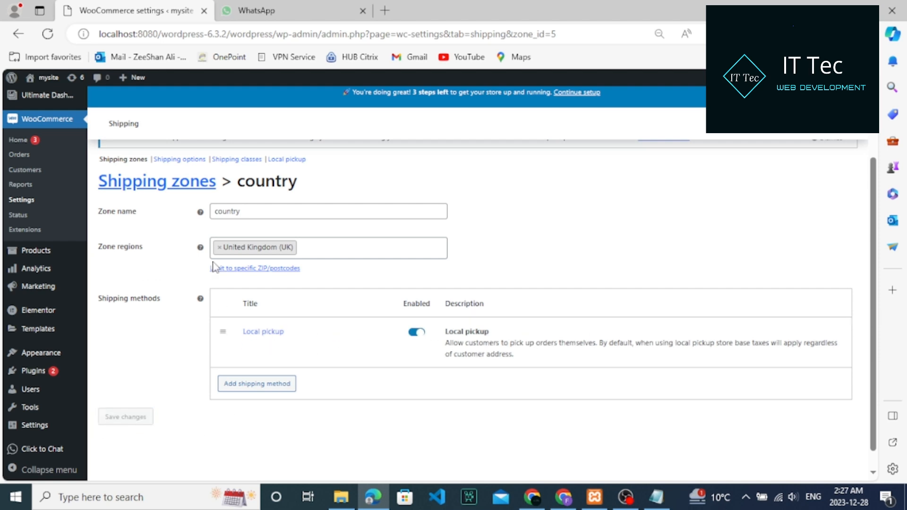
Leave the zone settings, visit the site's front end and open its Checkout page.
mouse_move(14, 79)
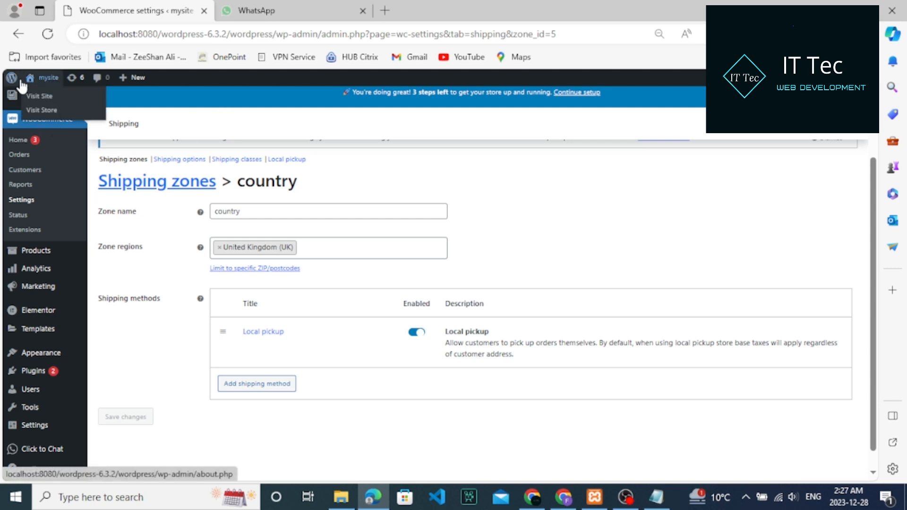
click(14, 89)
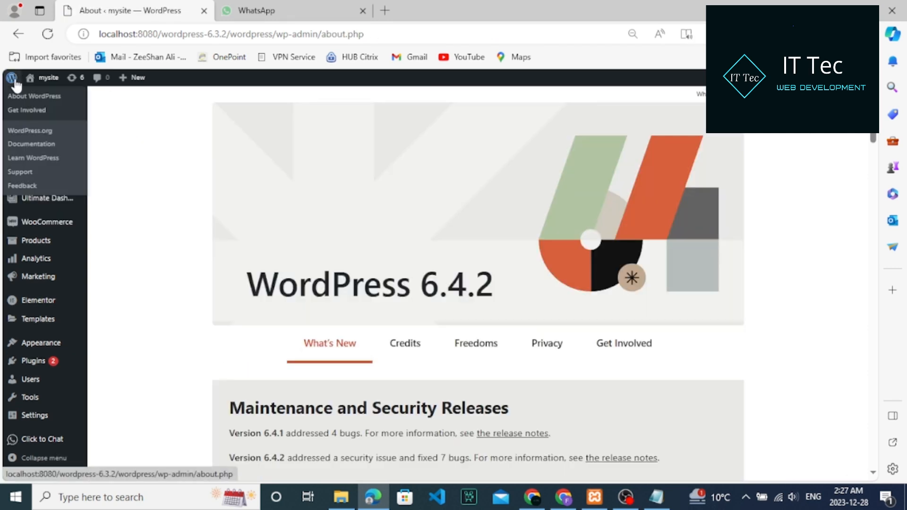
mouse_move(44, 82)
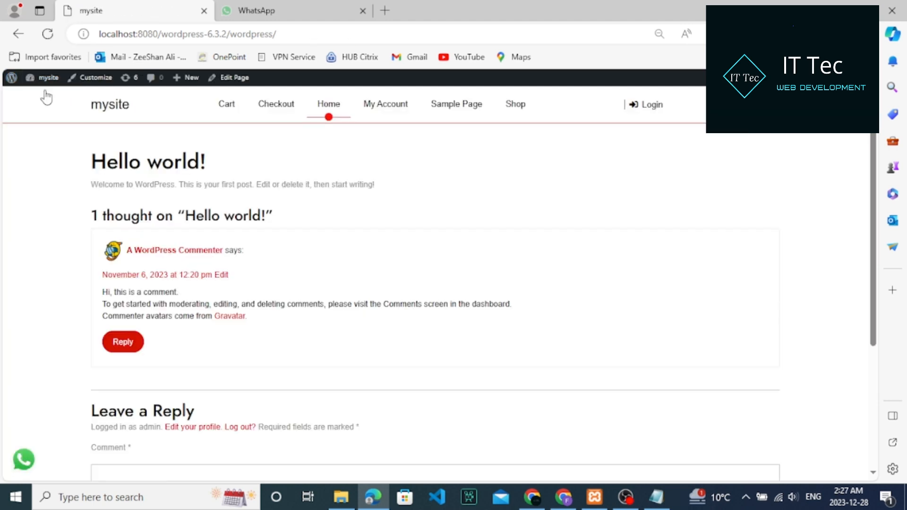
click(276, 109)
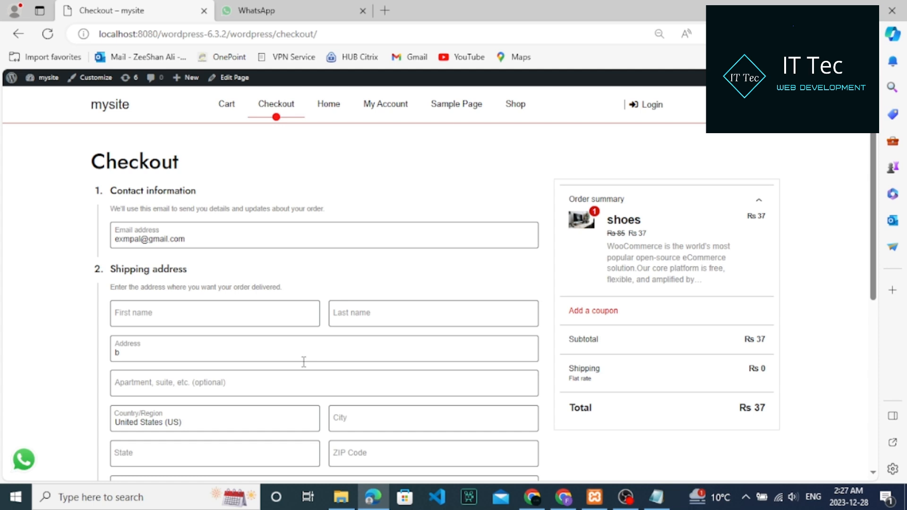
Set the shipping address country on the Checkout page to United Kingdom (UK).
click(245, 415)
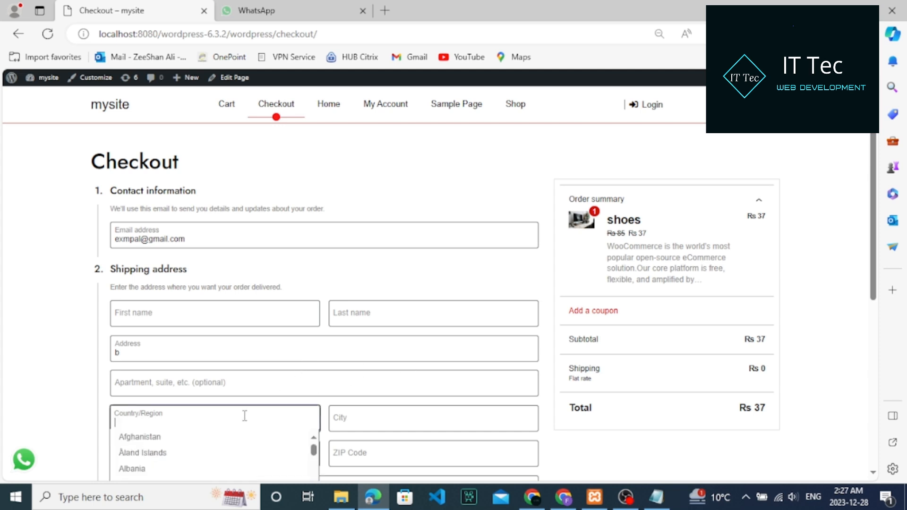
text(un)
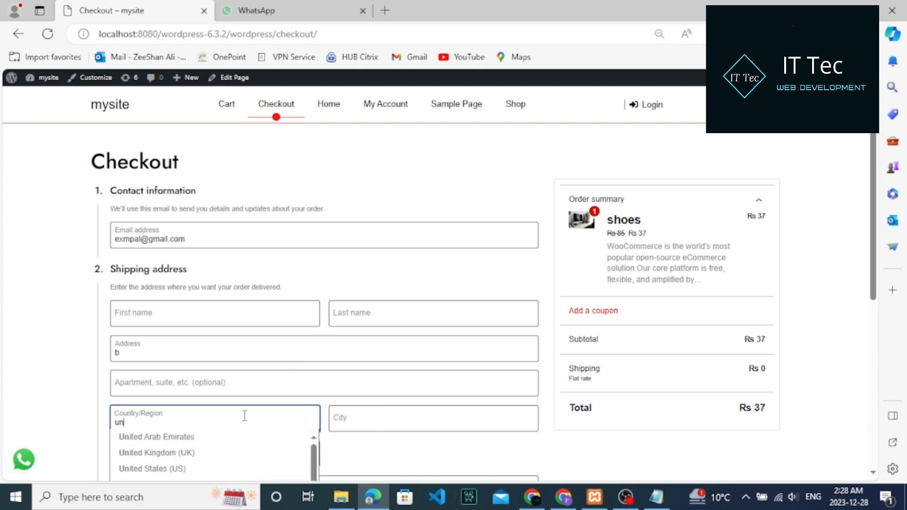
text(ited)
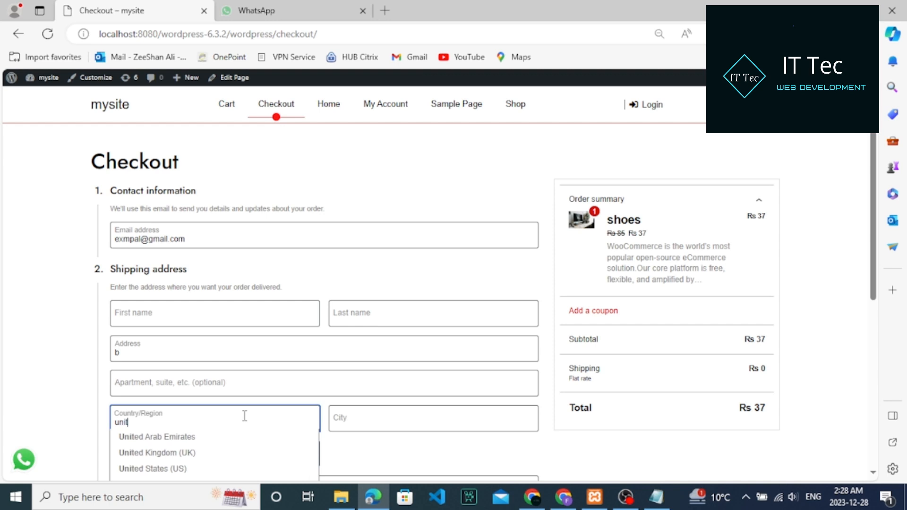
click(214, 453)
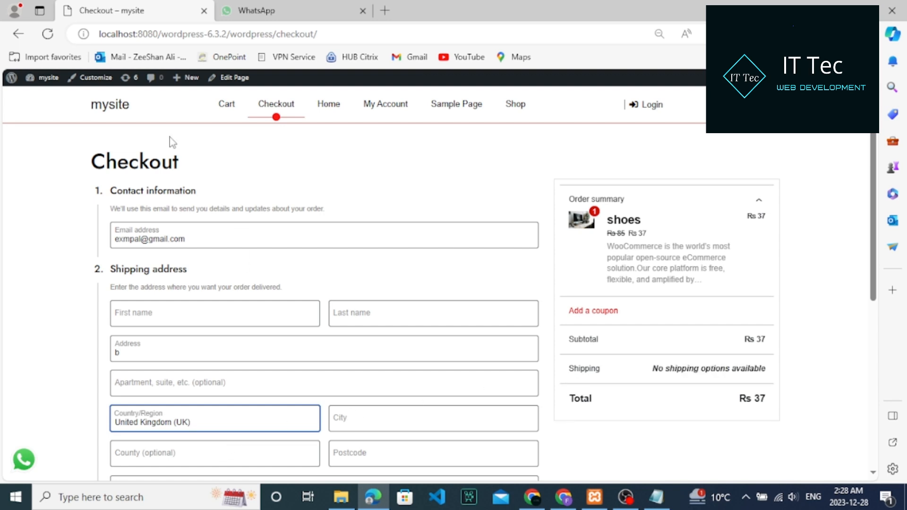
Reload the Checkout page and check the shipping method, shipping cost and total in the order summary.
click(49, 35)
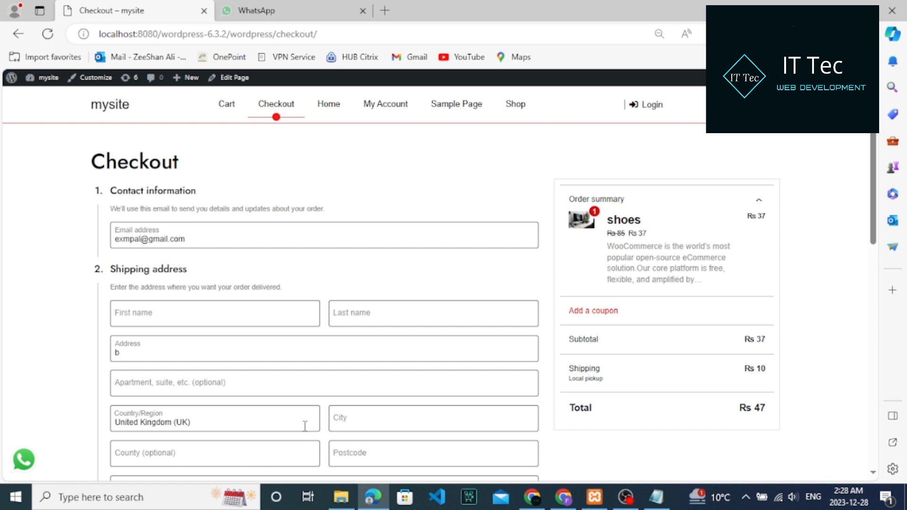
drag(773, 372, 589, 371)
click(558, 375)
drag(873, 210, 872, 267)
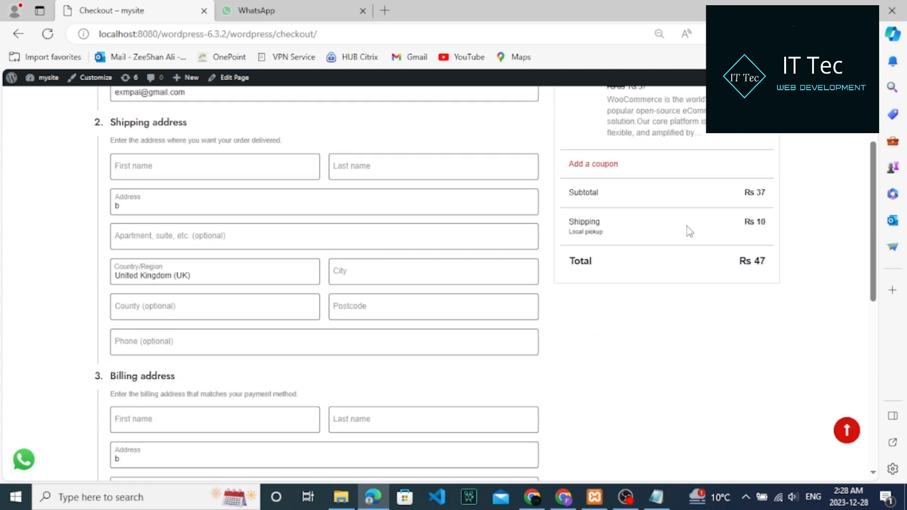
Check the order summary's shipping with the Checkout shipping country set to Åland Islands, and change the country to American Samoa.
click(278, 266)
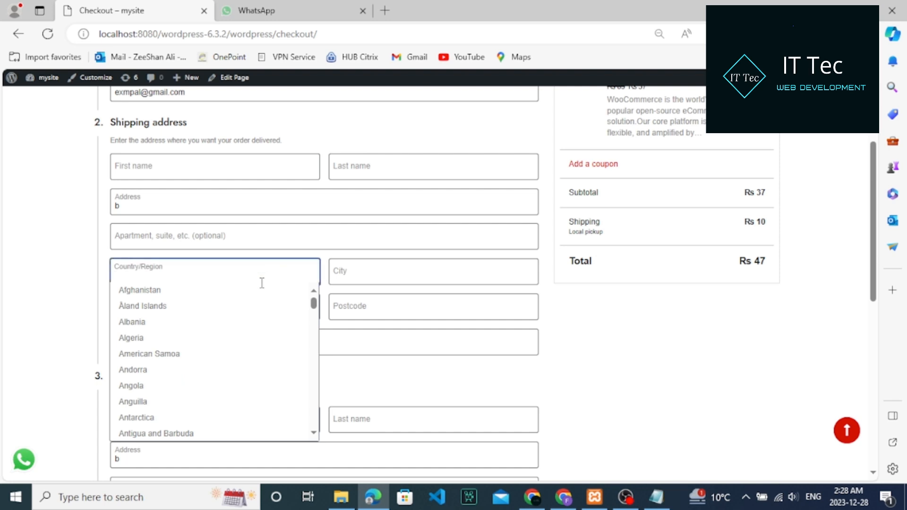
click(250, 306)
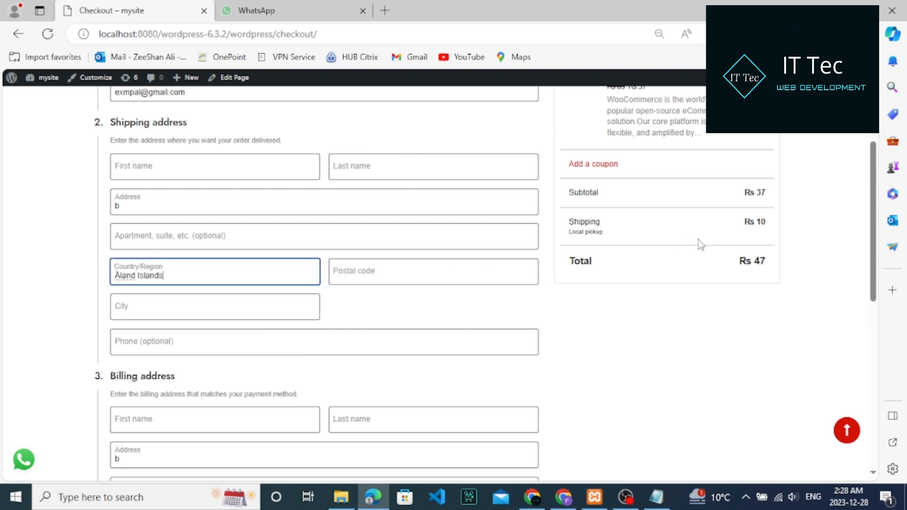
click(383, 276)
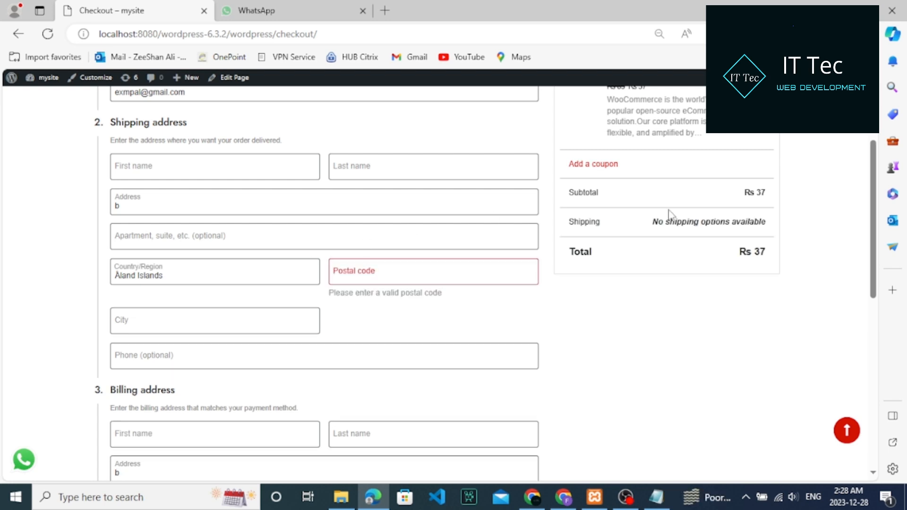
click(270, 281)
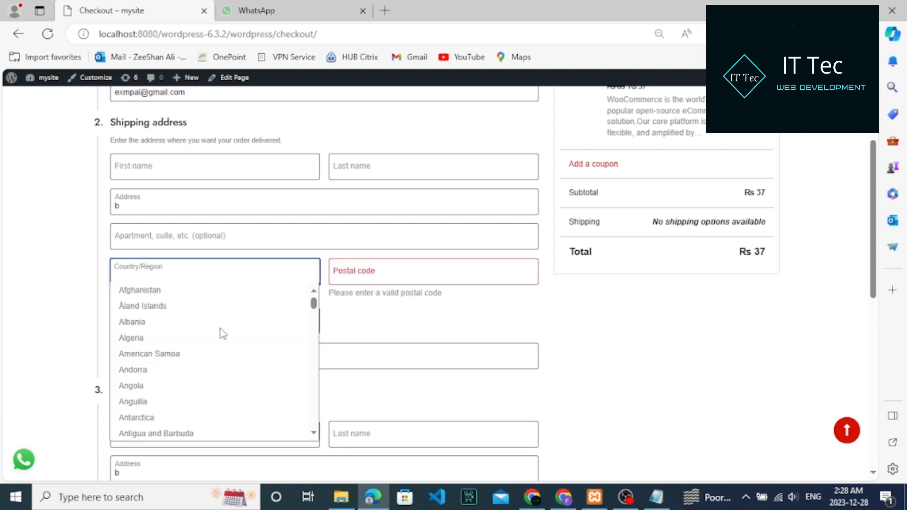
click(212, 352)
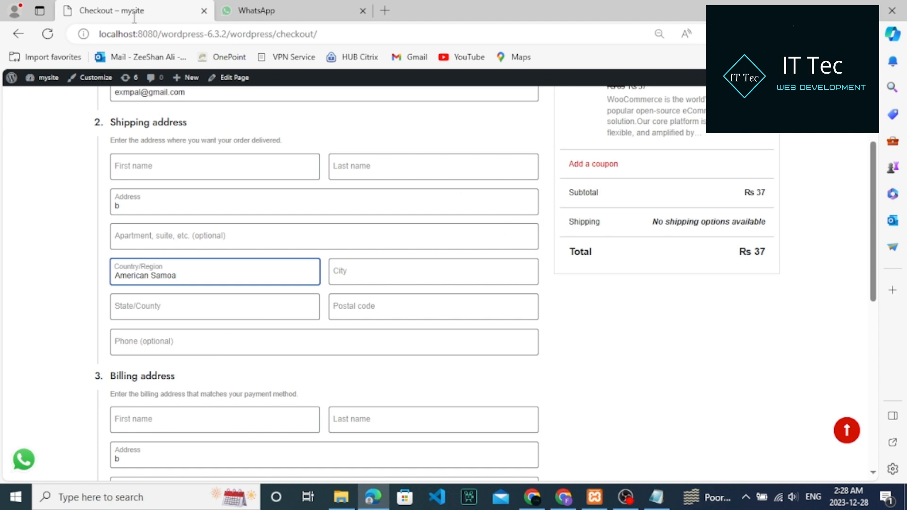
Return to the WordPress admin, open WooCommerce's Shipping settings and dismiss the Ultimate Dashboard notice.
click(14, 79)
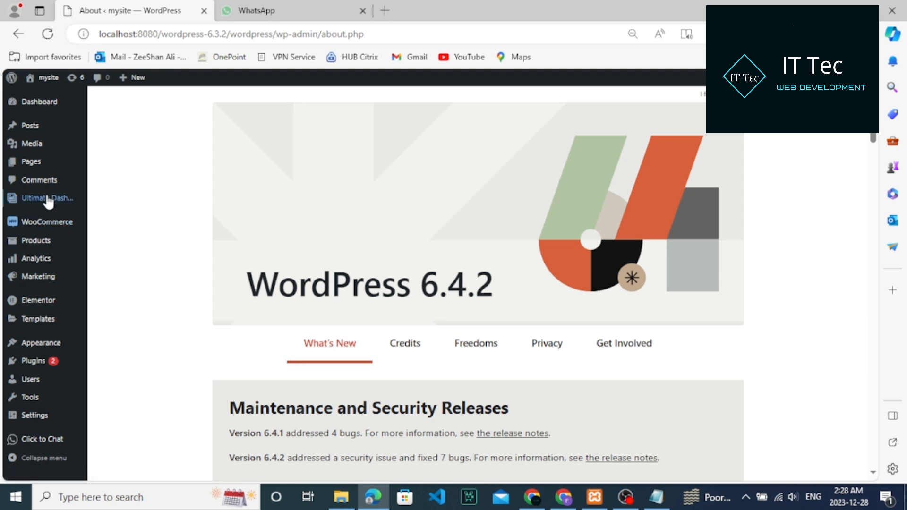
mouse_move(47, 203)
mouse_move(47, 225)
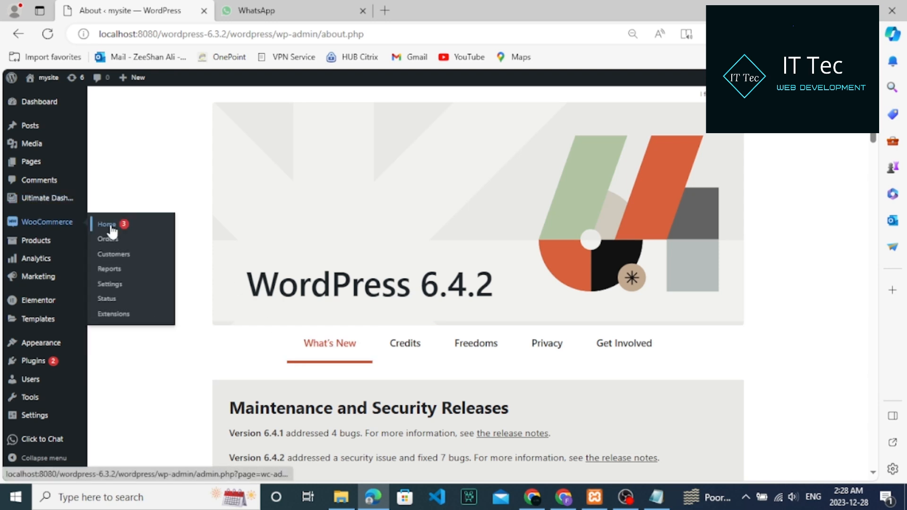
click(112, 283)
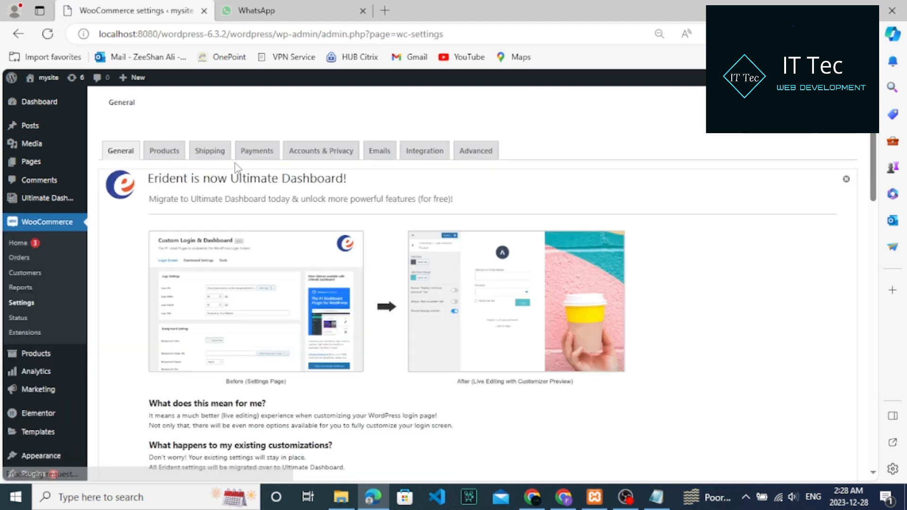
click(217, 155)
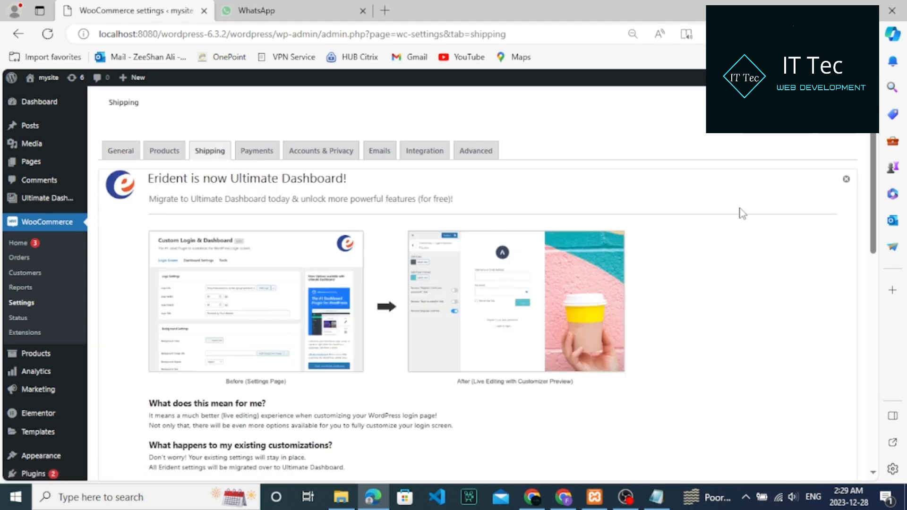
click(846, 179)
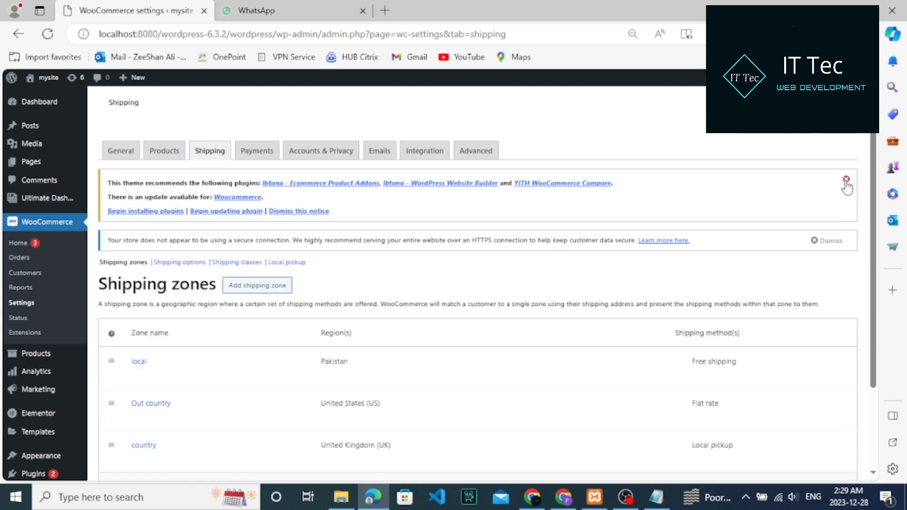
Start a new shipping zone and dismiss the Ultimate Dashboard notice, leaving the zone without a shipping method.
click(276, 287)
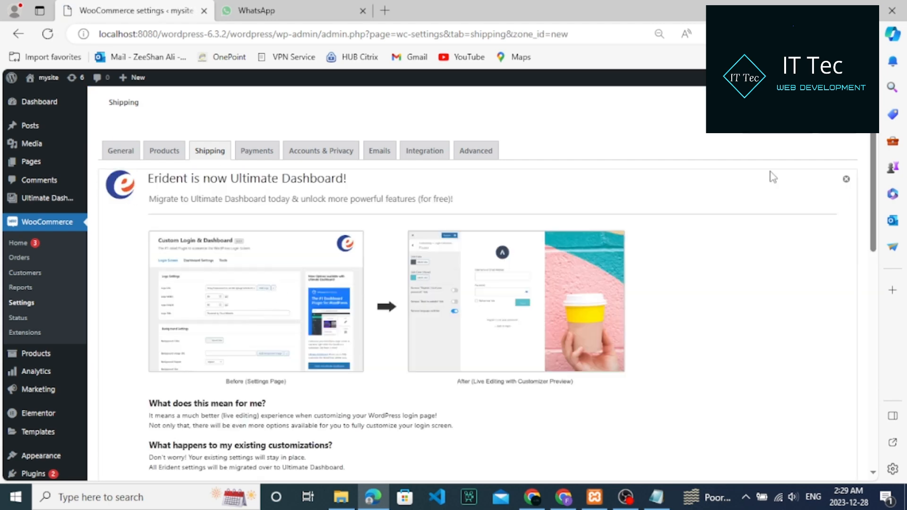
click(845, 179)
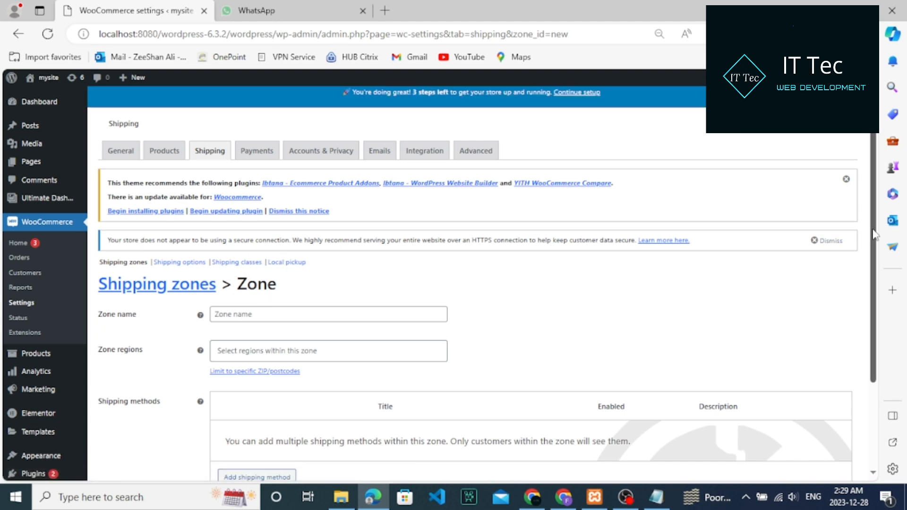
scroll(874, 234, down, 3)
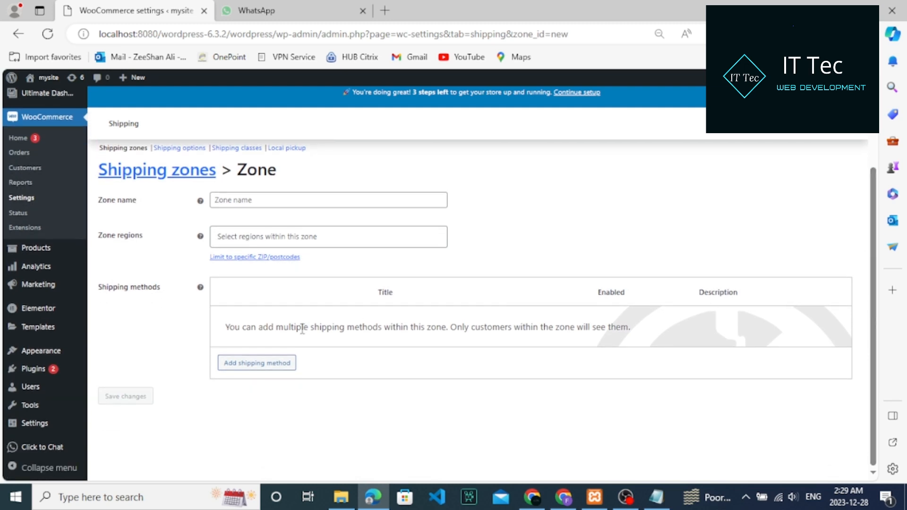
click(269, 363)
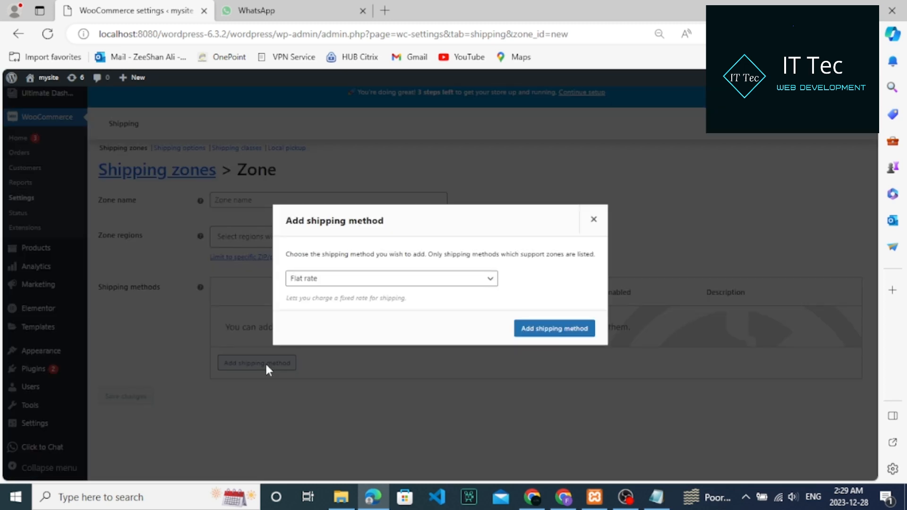
click(593, 220)
Name the new shipping zone "country" and set its zone region to United States (US).
click(307, 199)
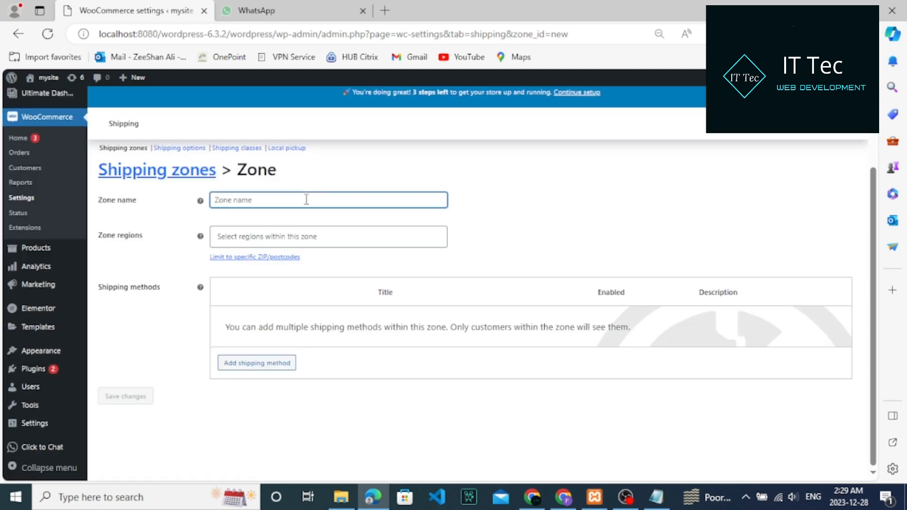
text(c)
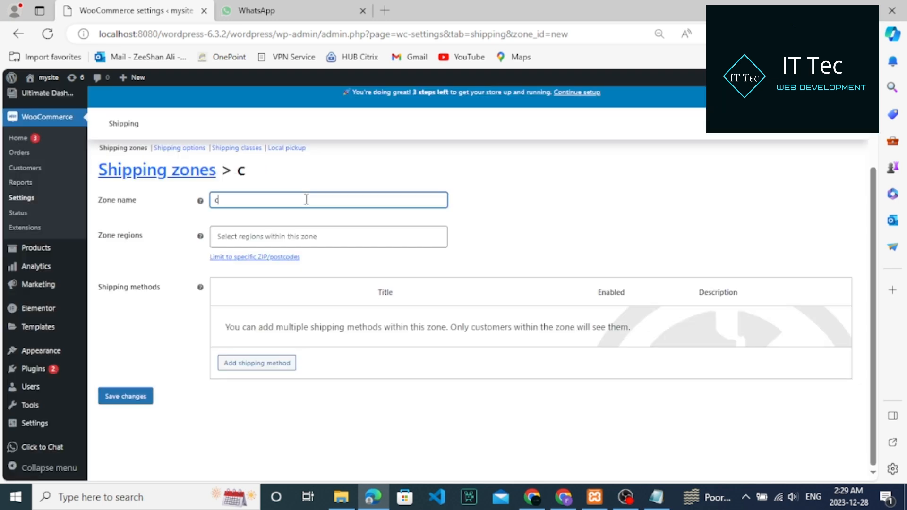
text(ountrt)
key(BackSpace)
text(\)
key(BackSpace)
text(y)
click(287, 238)
text(unit)
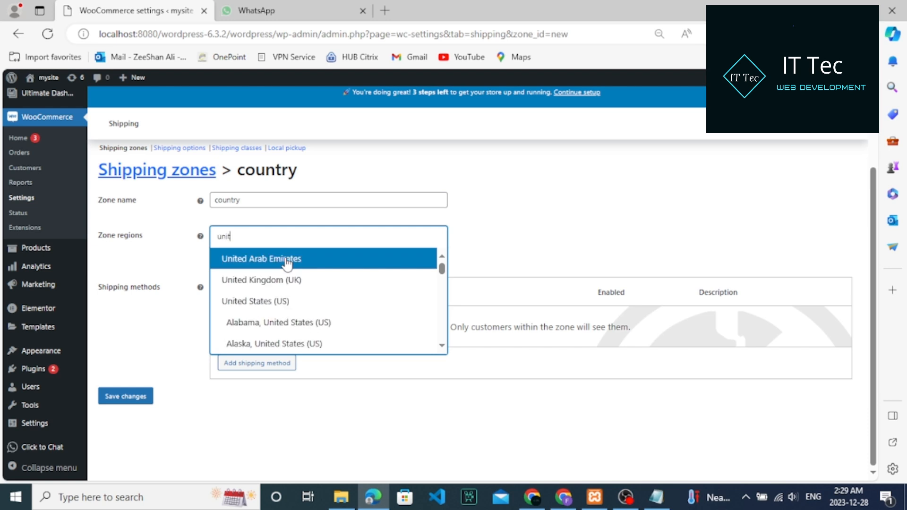
click(277, 306)
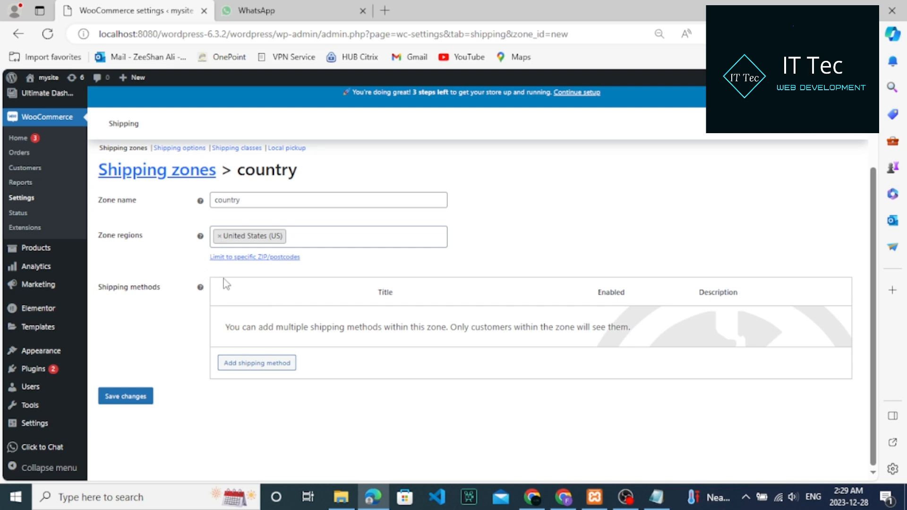
Add the Local pickup shipping method to the new zone.
click(245, 366)
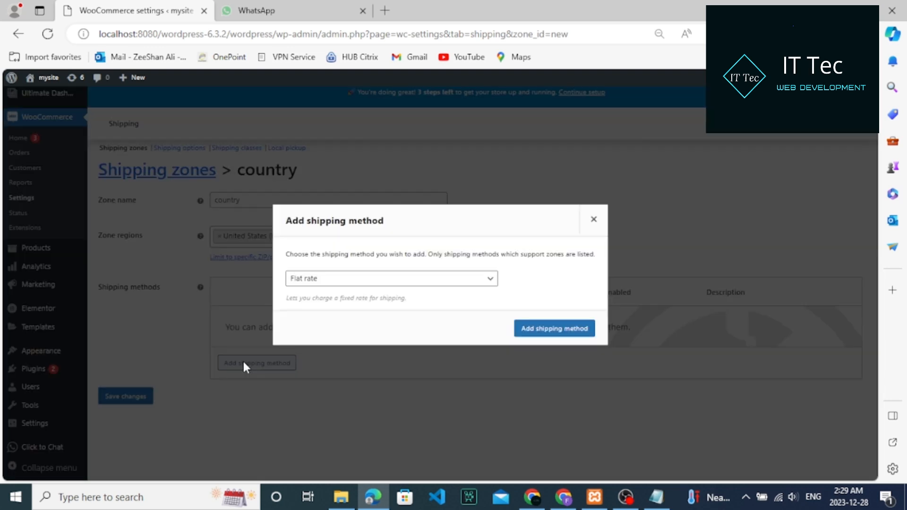
click(315, 282)
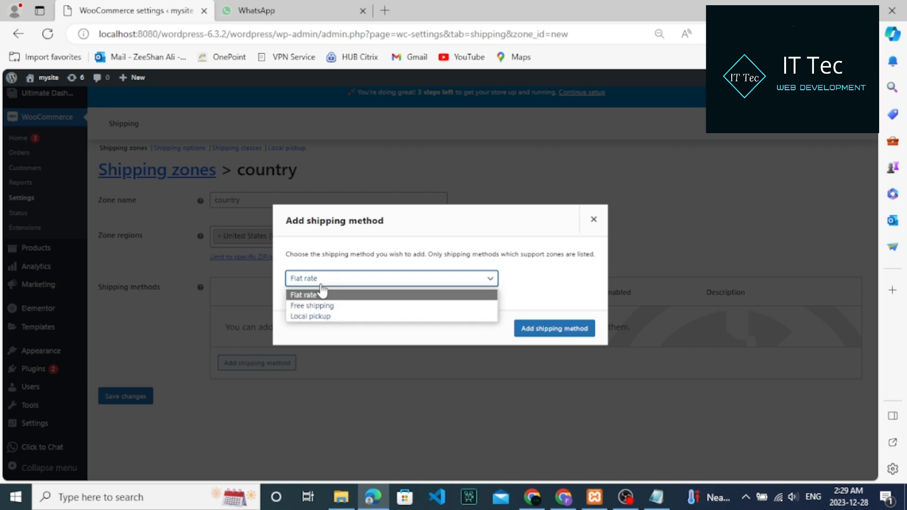
click(313, 316)
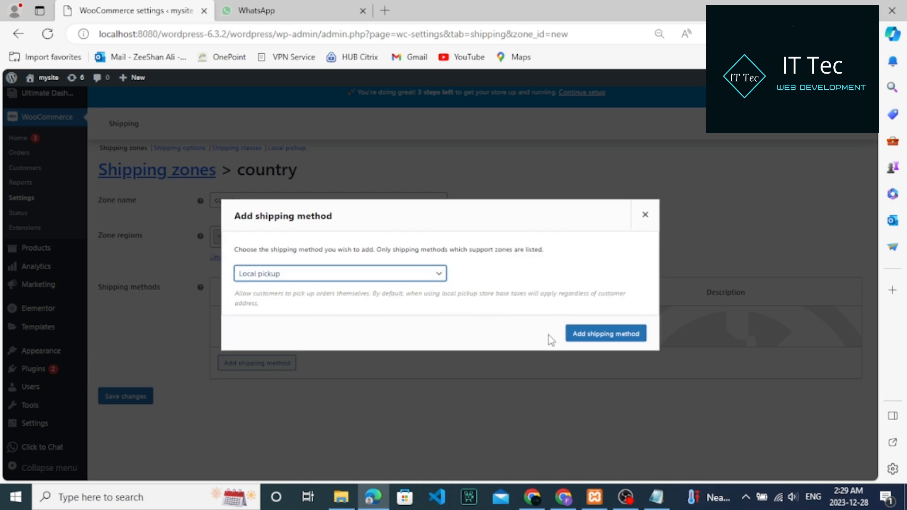
click(575, 336)
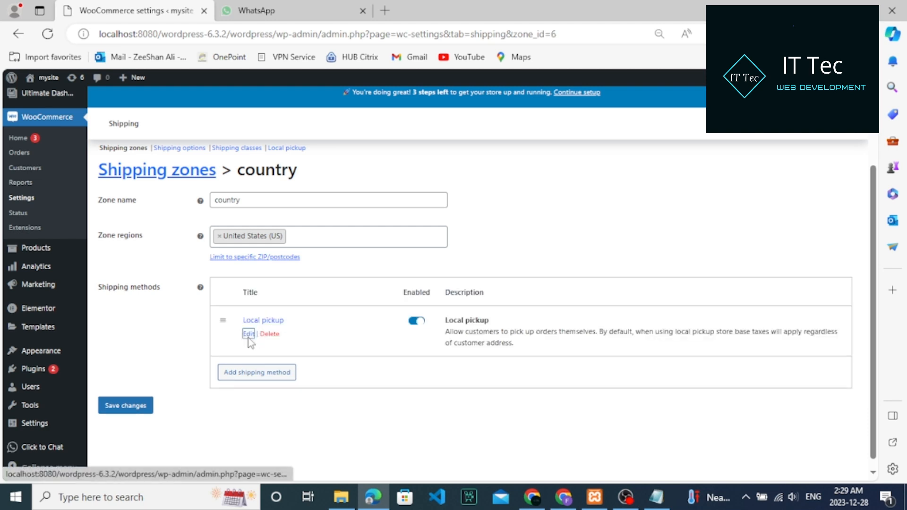
Set the Local pickup method's cost to 5$ and save the method settings.
click(246, 330)
click(335, 309)
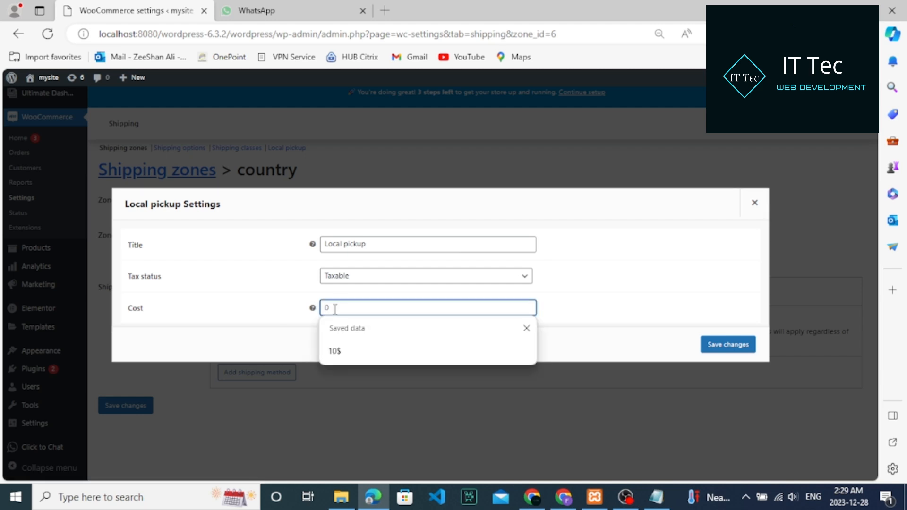
text(5$)
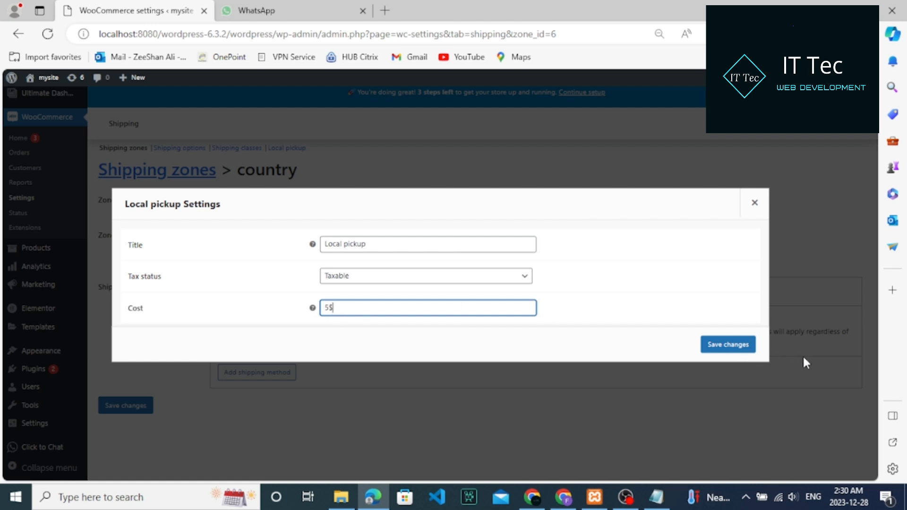
click(738, 345)
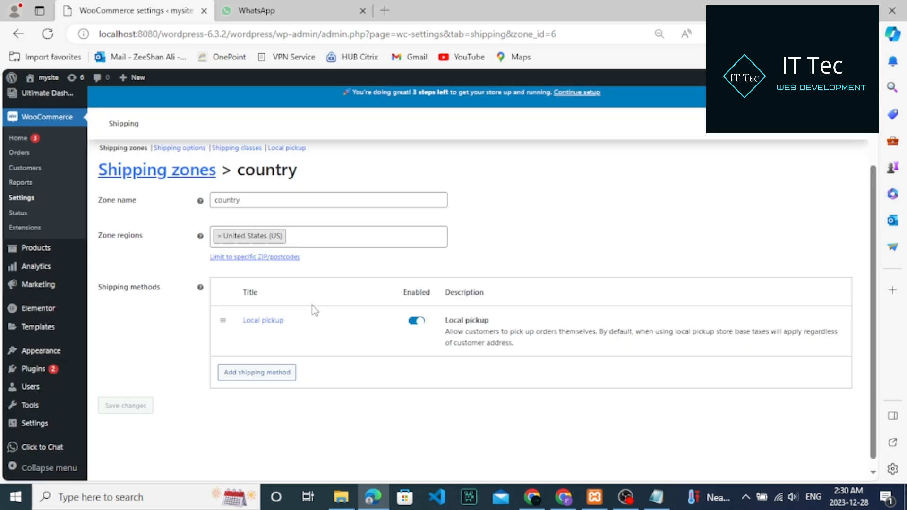
Leave the zone settings for the site's front end and open its Checkout page.
mouse_move(314, 326)
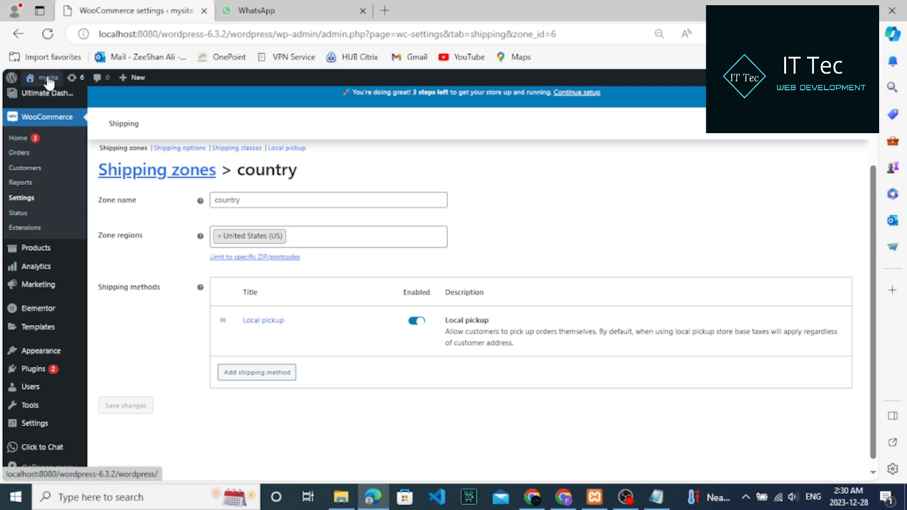
mouse_move(47, 79)
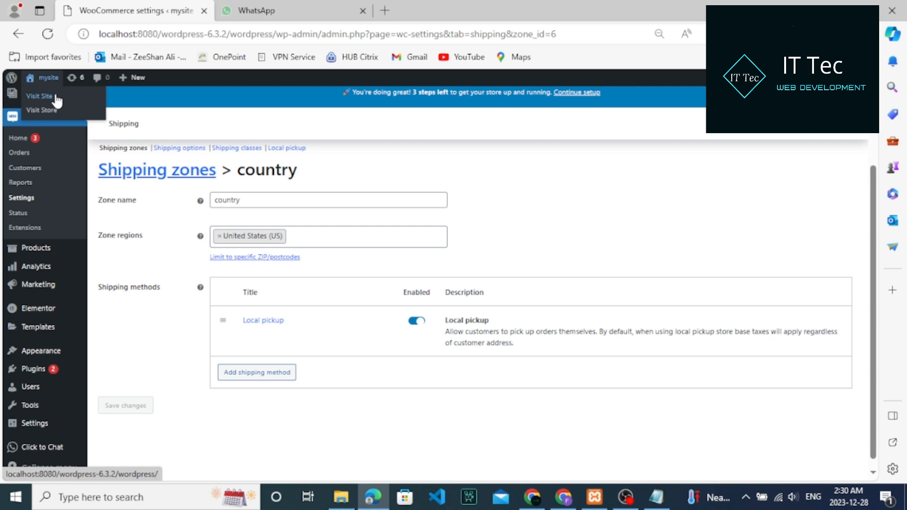
click(57, 101)
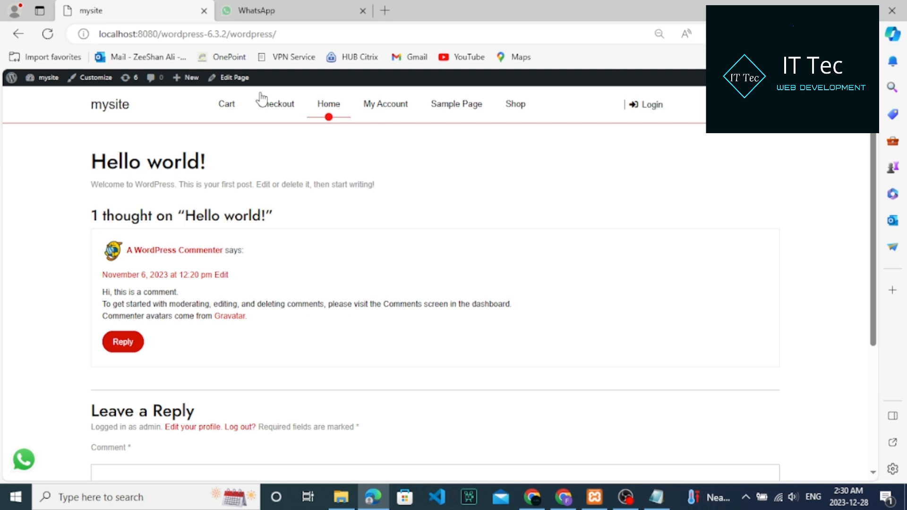
click(288, 107)
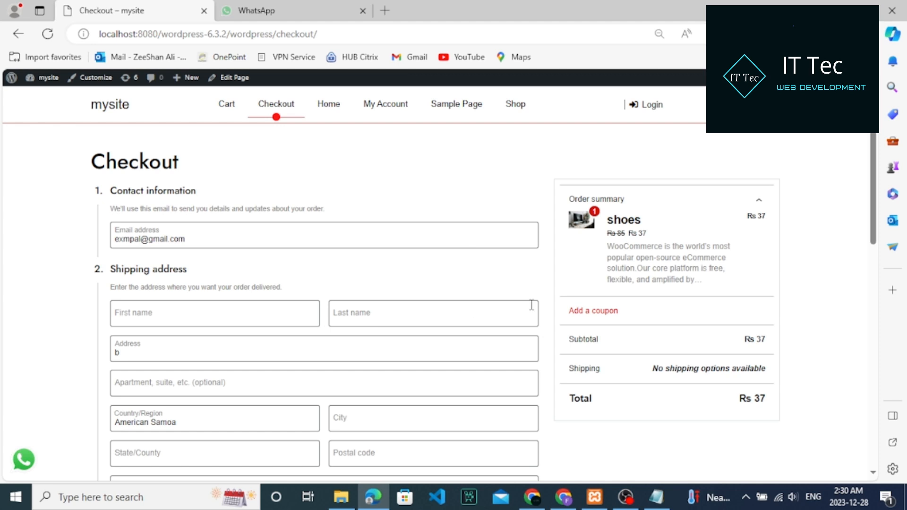
Set the shipping address country to United States (US) and check the shipping method and cost in the order summary.
scroll(581, 252, down, 3)
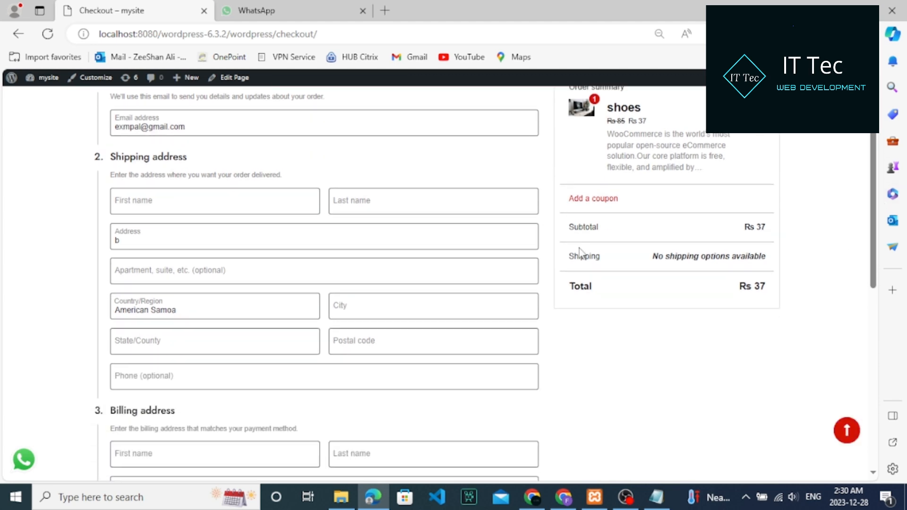
click(255, 309)
text(unit)
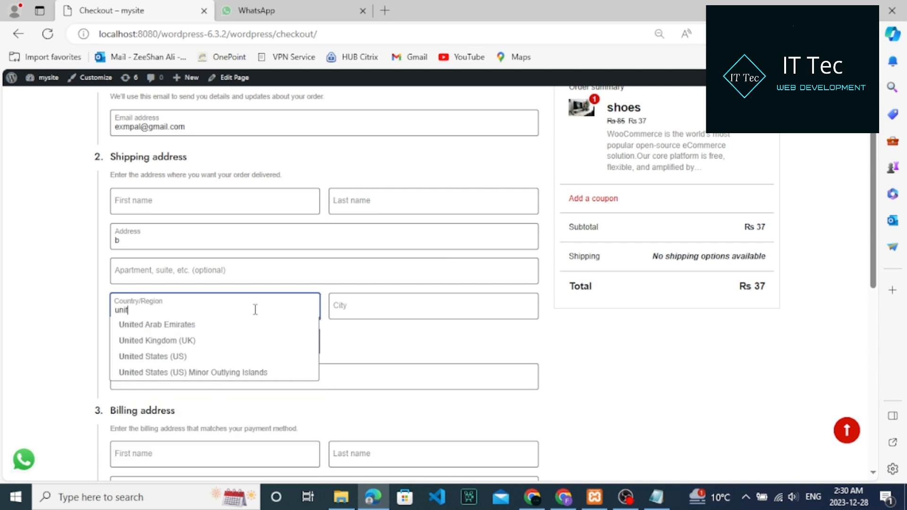
click(202, 359)
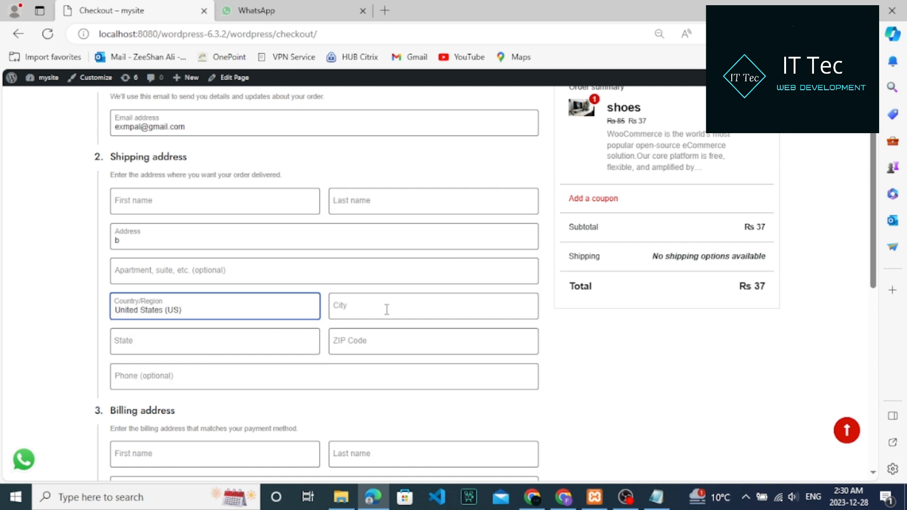
click(405, 312)
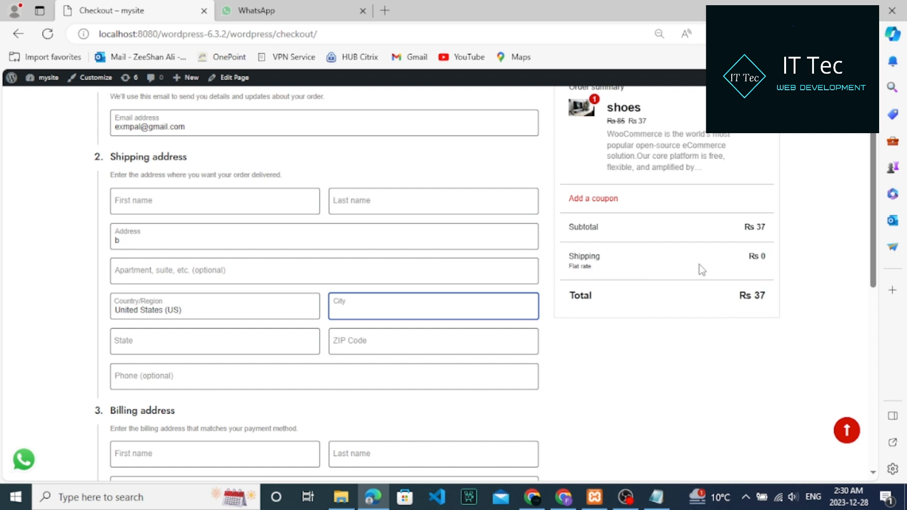
click(265, 294)
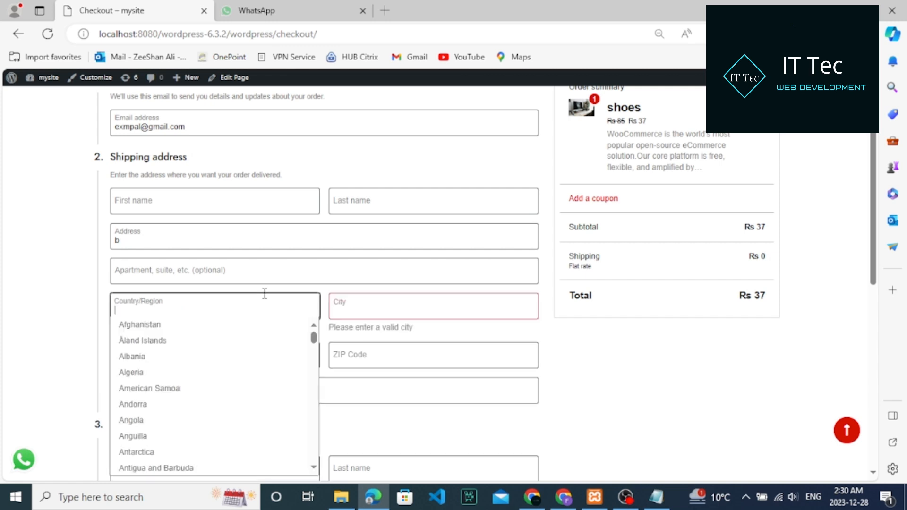
click(426, 307)
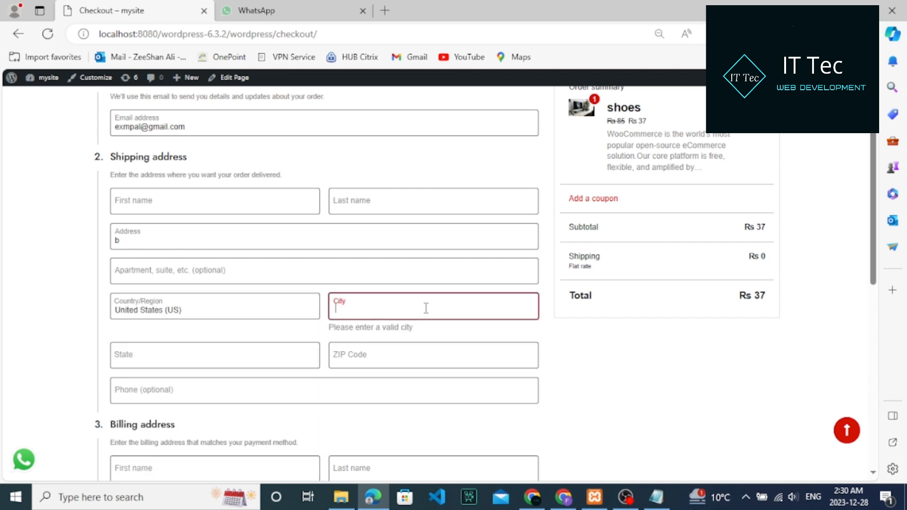
Set the shipping address country to United Kingdom (UK) and check the shipping method and cost in the order summary.
click(230, 314)
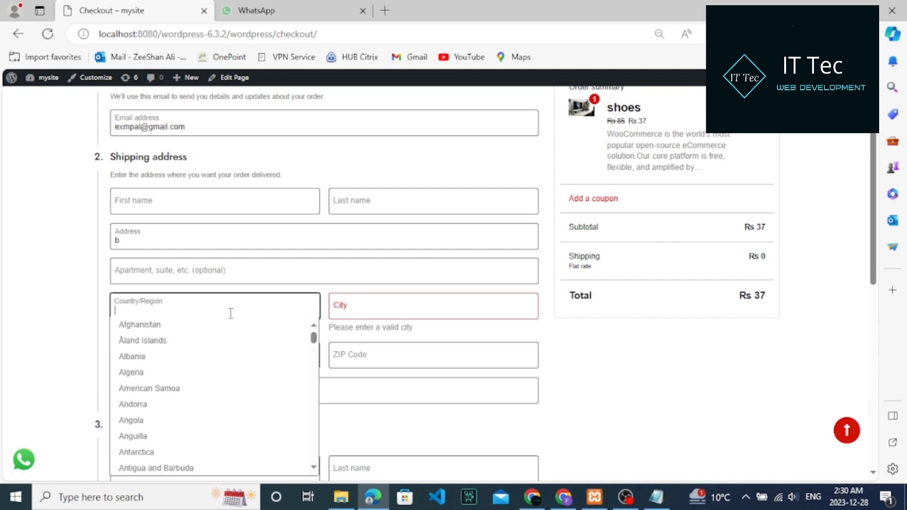
text(u)
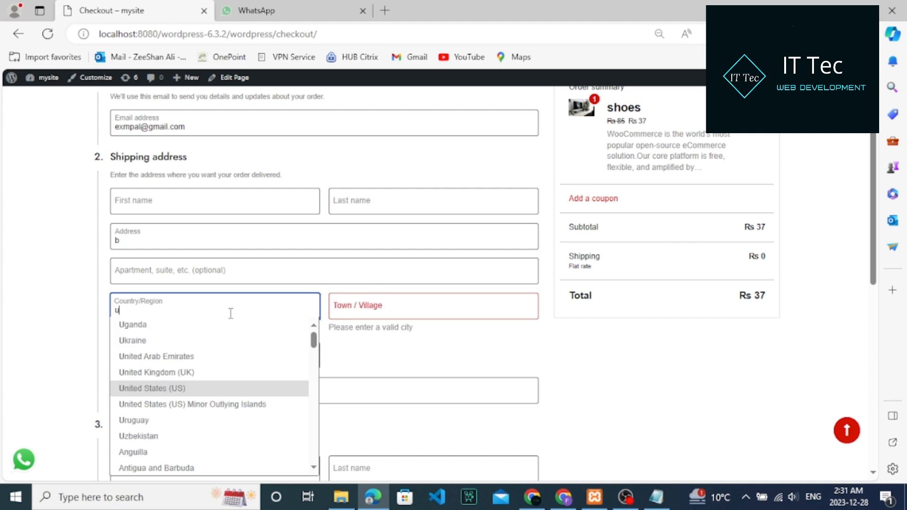
text(nited)
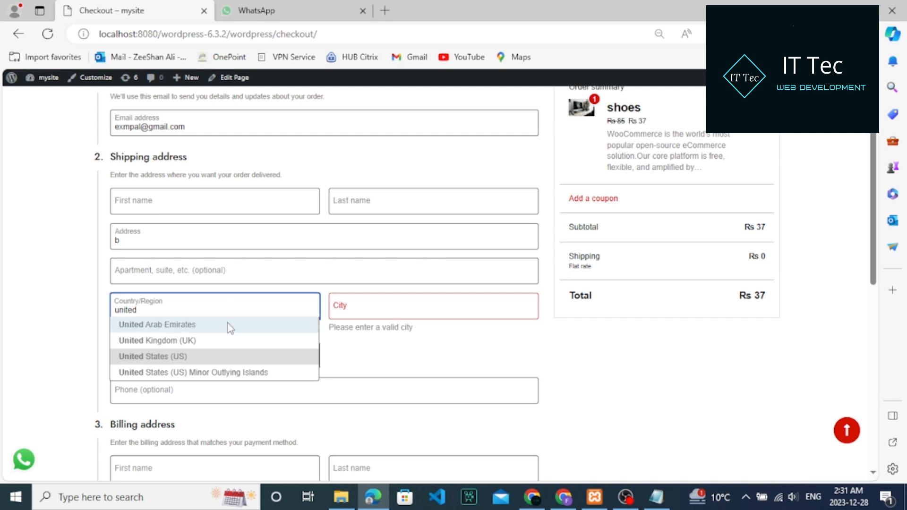
click(203, 342)
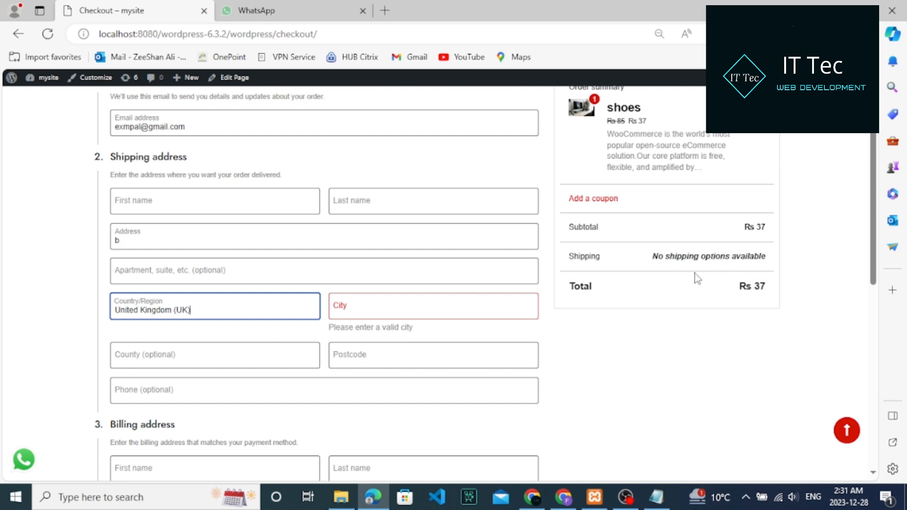
drag(776, 261, 735, 256)
click(654, 270)
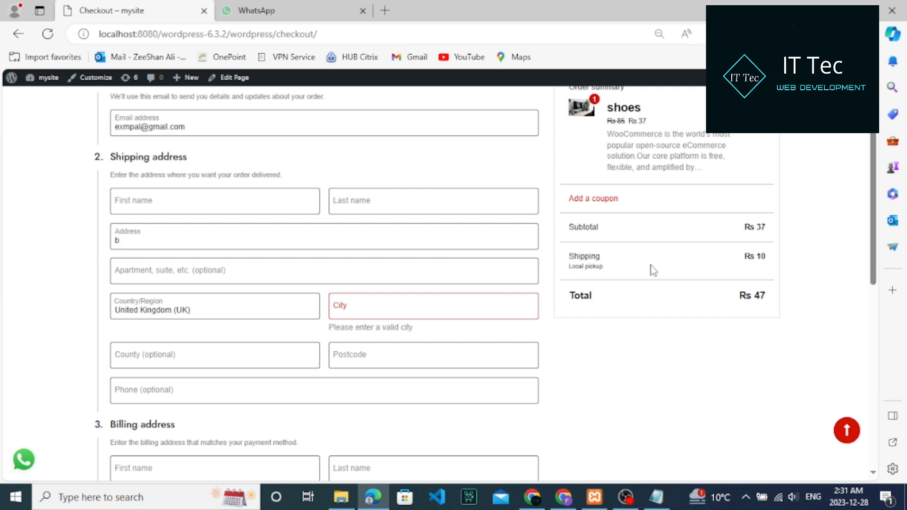
drag(638, 265, 521, 270)
click(692, 301)
Set the shipping address country to Pakistan and check the shipping method and cost in the order summary.
click(245, 313)
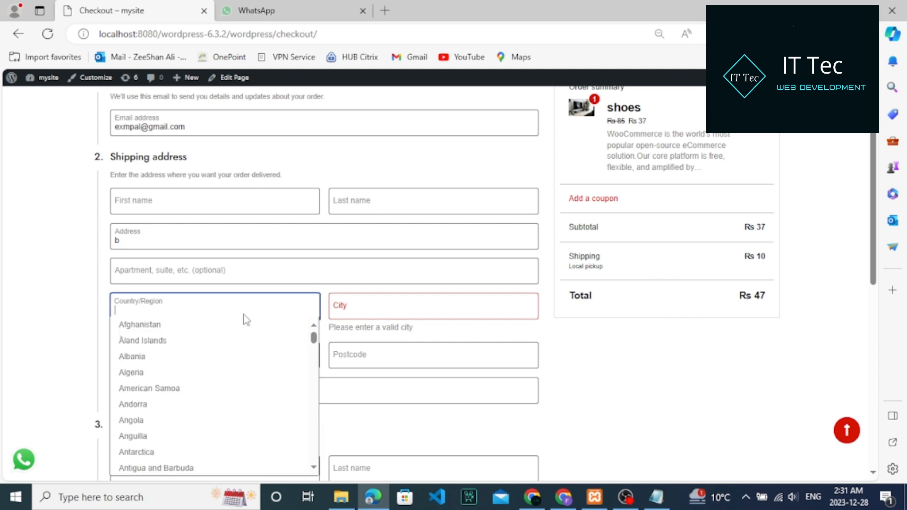
text(p)
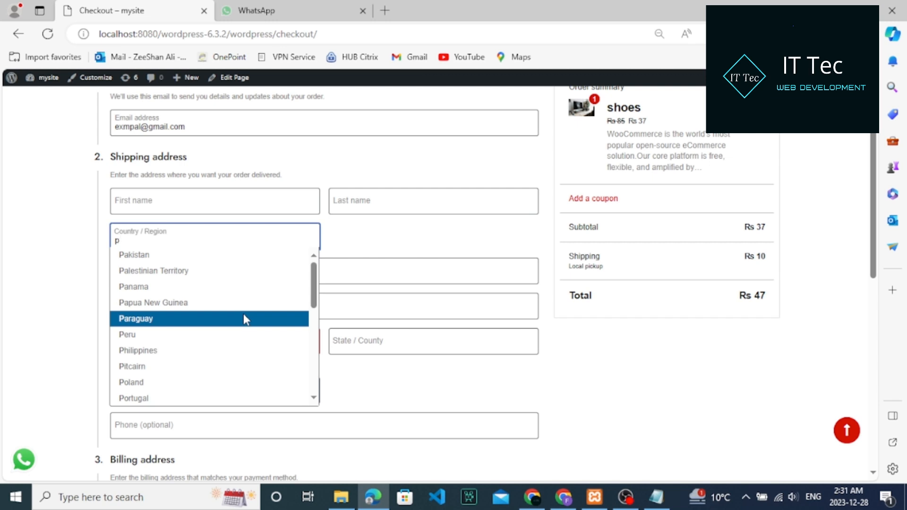
click(200, 249)
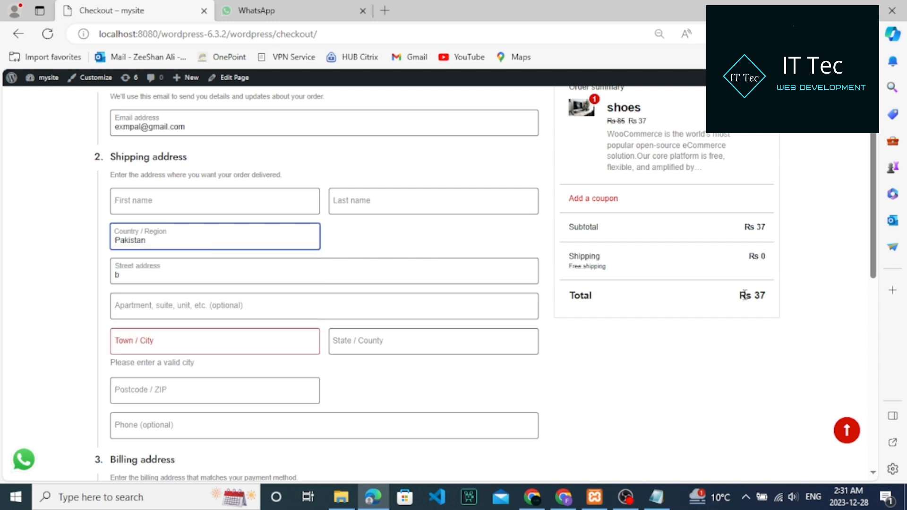
drag(607, 267, 567, 273)
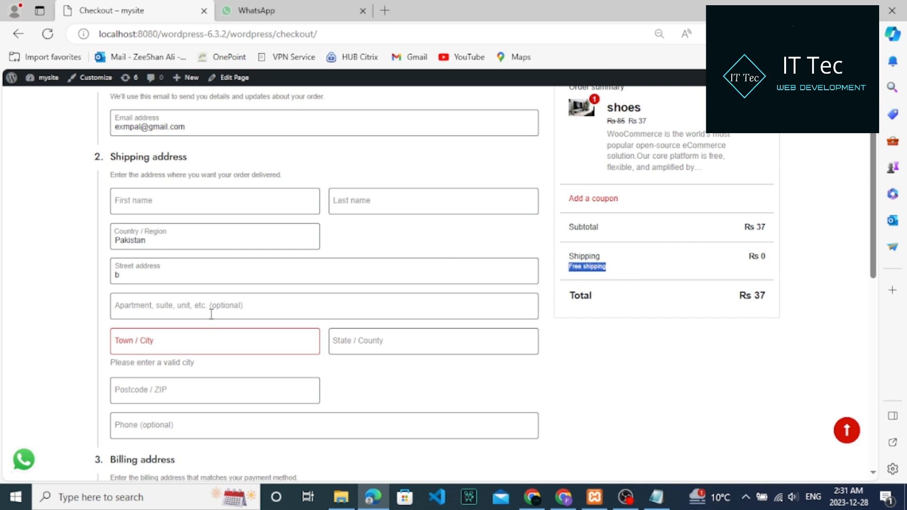
Switch the shipping address country back to United States (US) and check which shipping method applies.
click(267, 226)
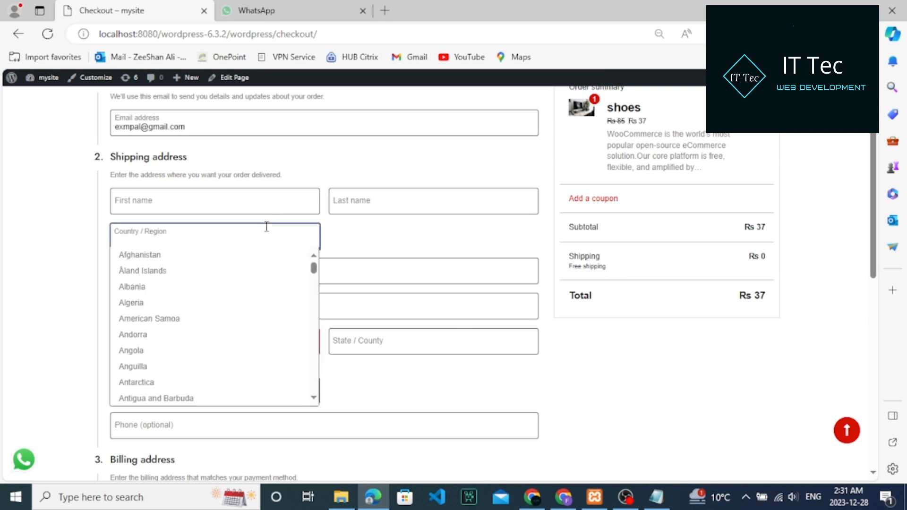
text(united)
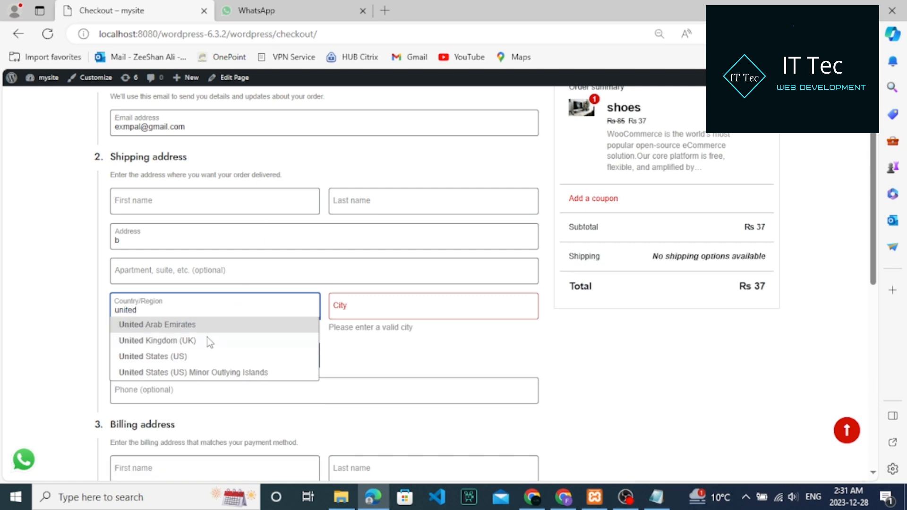
click(192, 358)
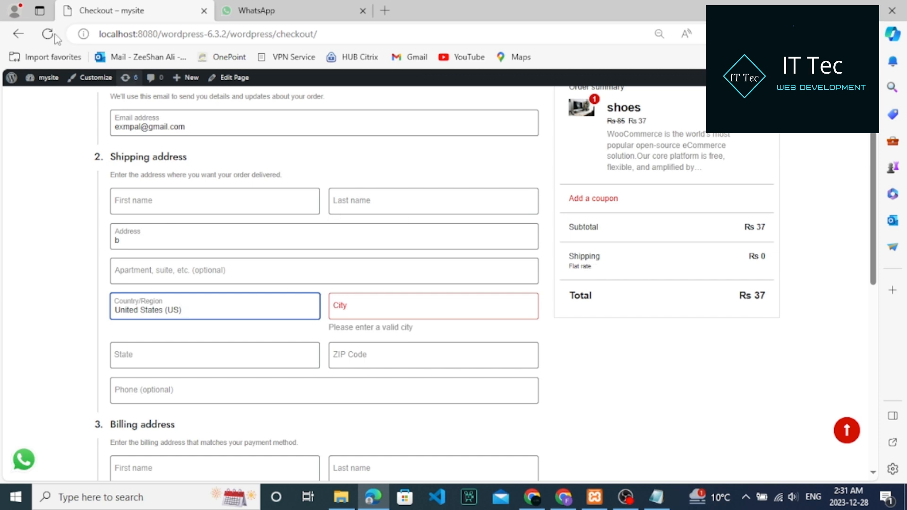
Go back to the site administration and open the WooCommerce shipping zones list, dismissing the Ultimate Dashboard notice.
click(15, 80)
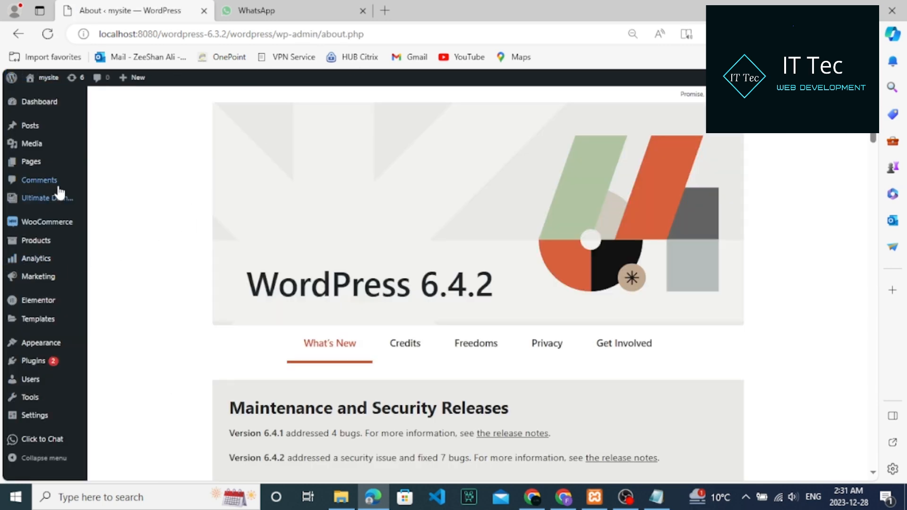
mouse_move(46, 224)
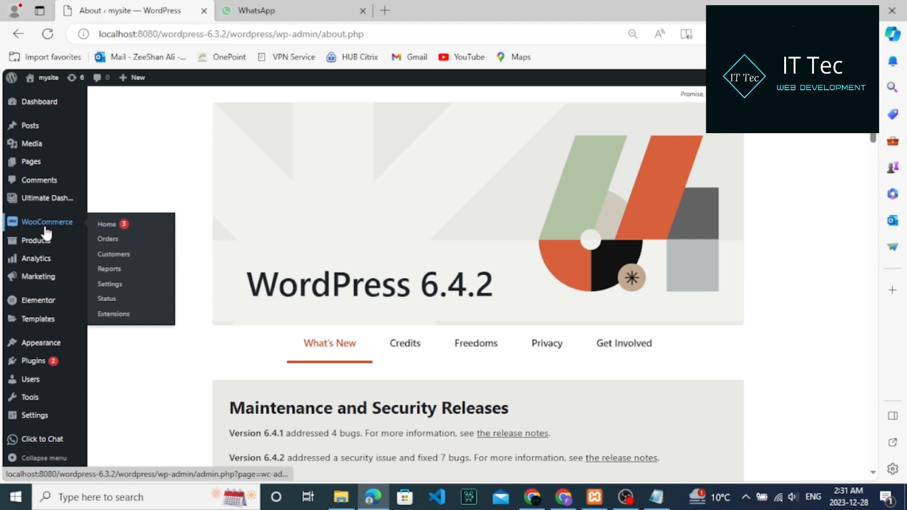
click(113, 225)
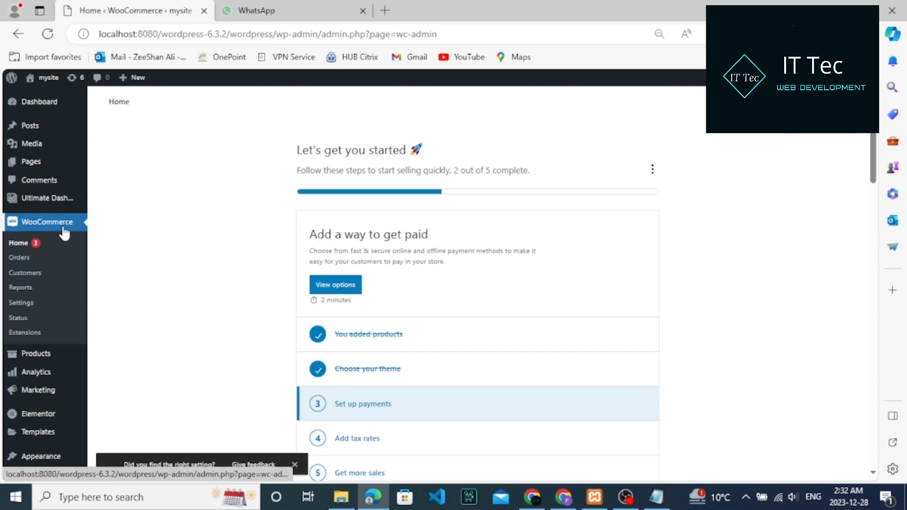
click(27, 306)
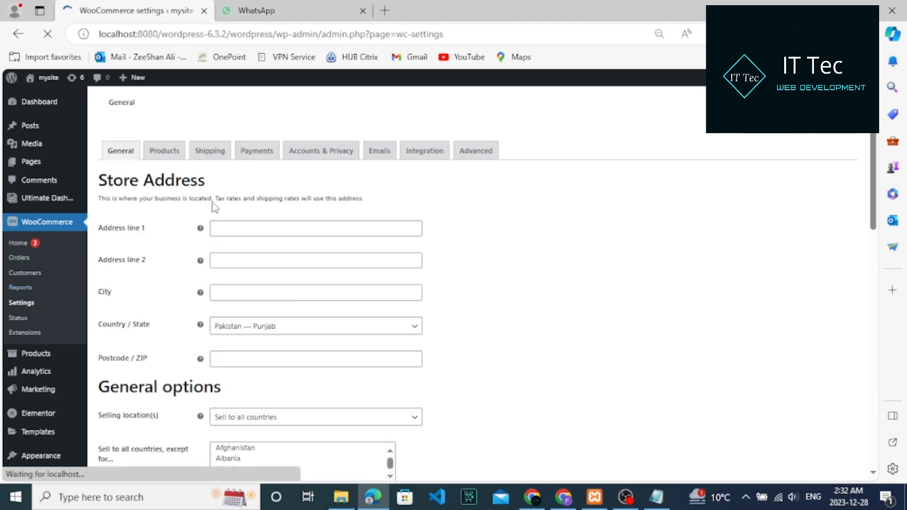
click(203, 159)
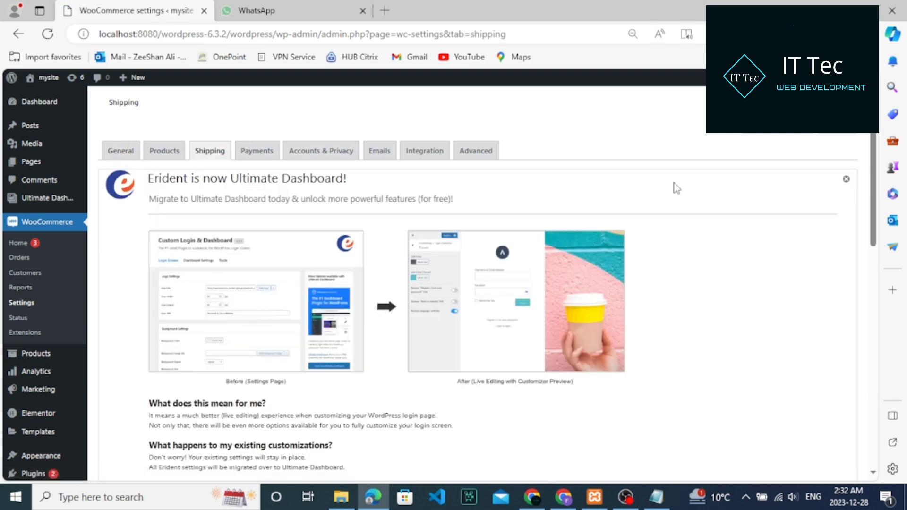
click(846, 180)
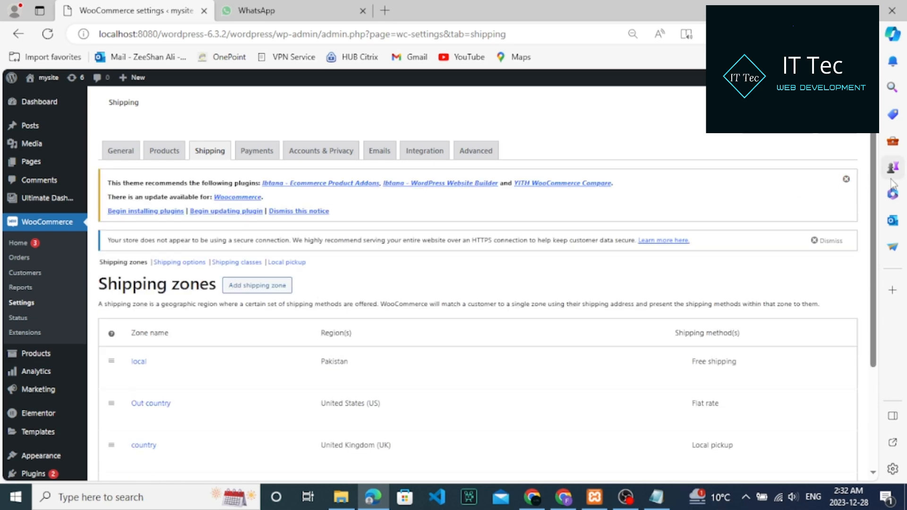
scroll(874, 250, down, 3)
scroll(874, 249, down, 2)
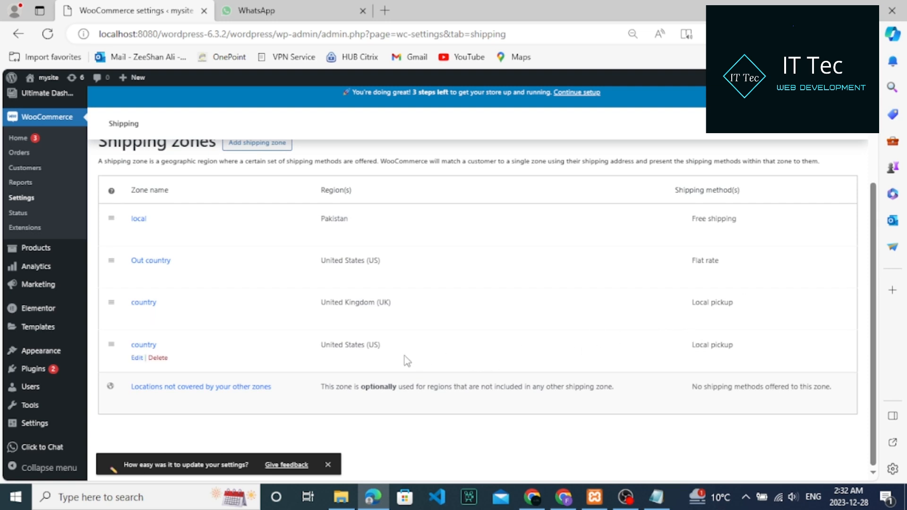
Open the "country" zone for United States (US) for editing, dismiss the plugin notice and bring up its shipping methods.
click(136, 360)
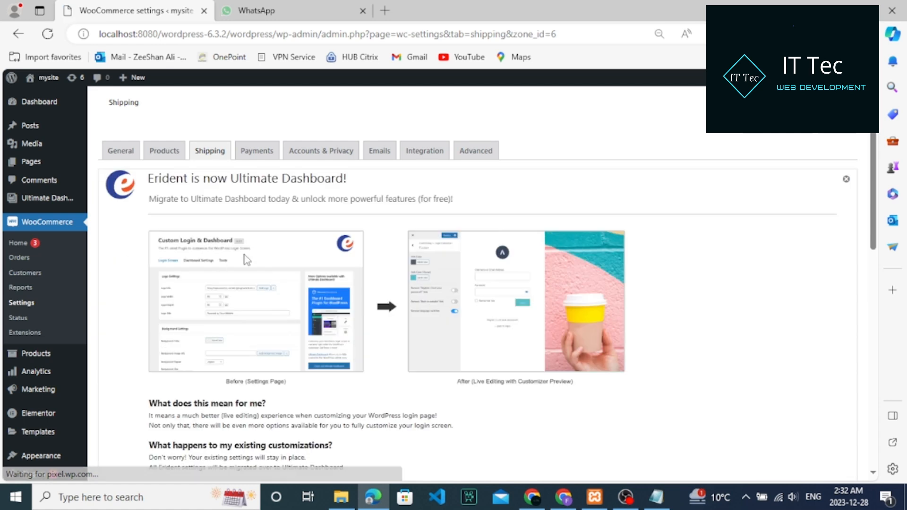
click(846, 180)
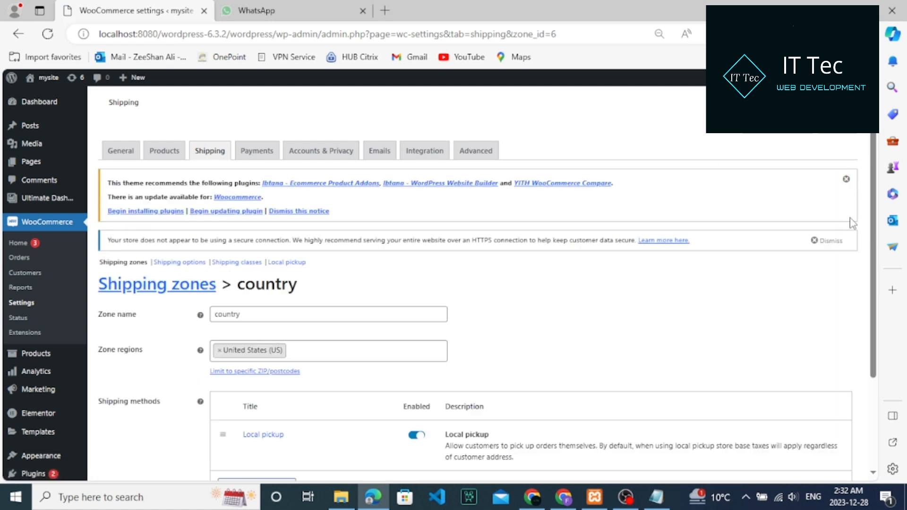
scroll(874, 243, down, 3)
drag(876, 327, 875, 330)
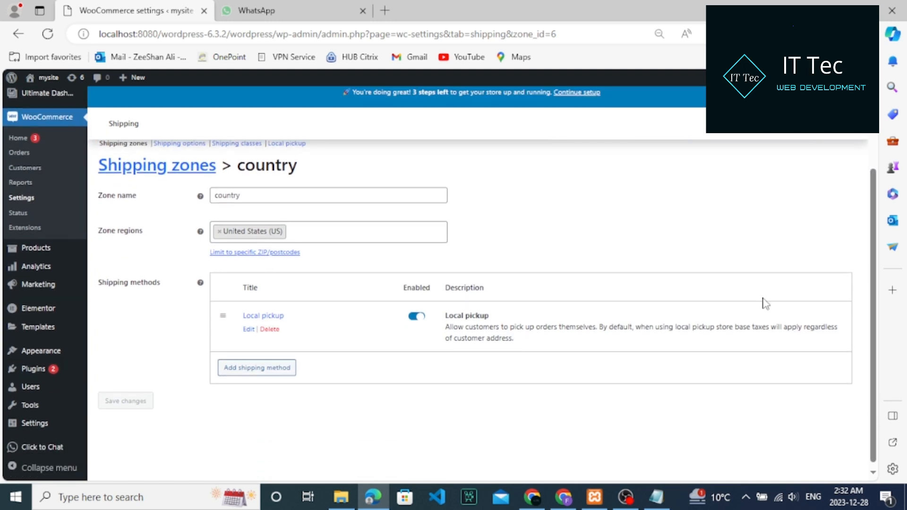
Change the title of the zone's Local pickup method to "country" and save the method settings.
click(252, 317)
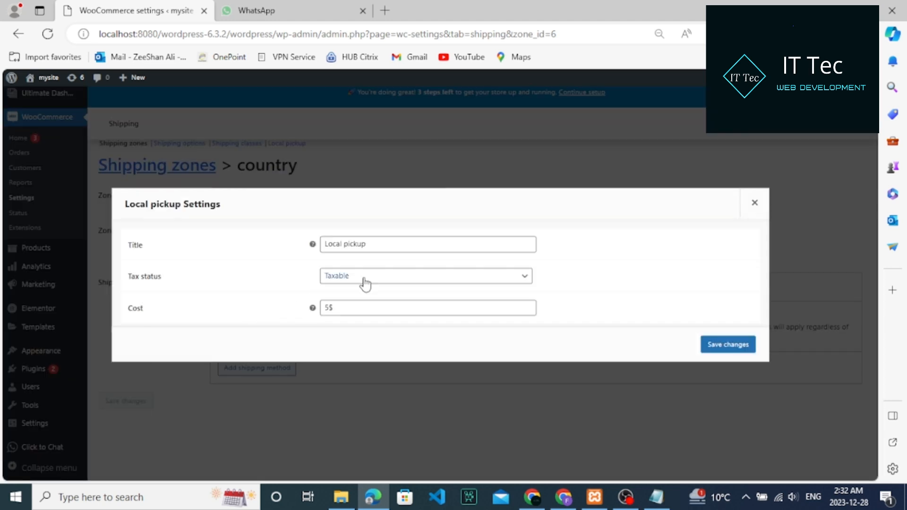
click(399, 244)
key(ctrl+a)
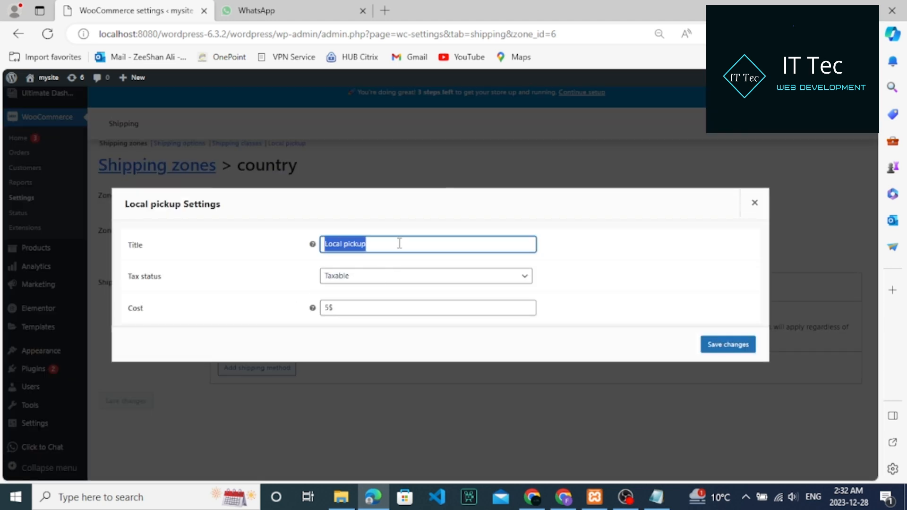
key(BackSpace)
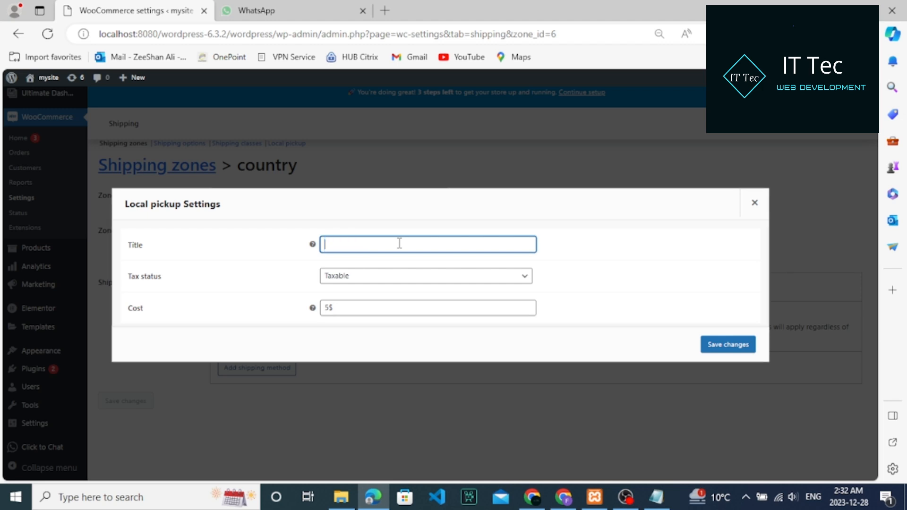
click(411, 278)
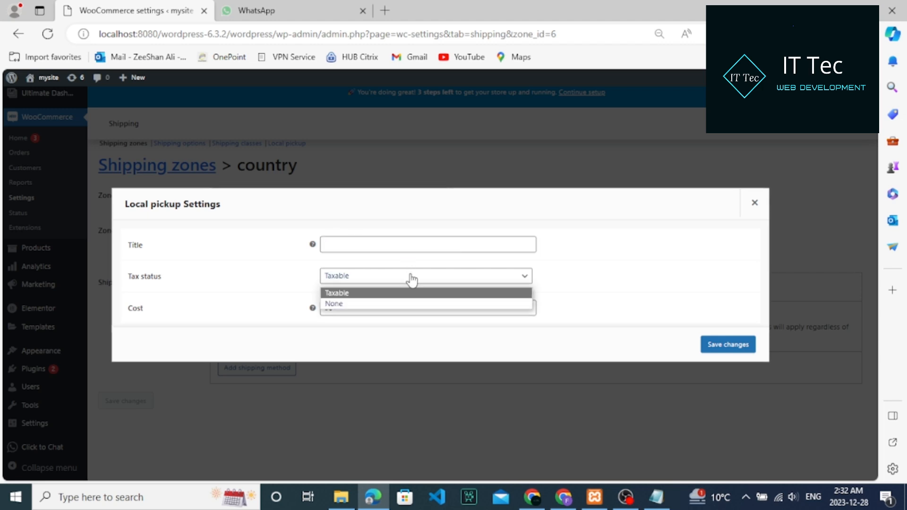
click(420, 243)
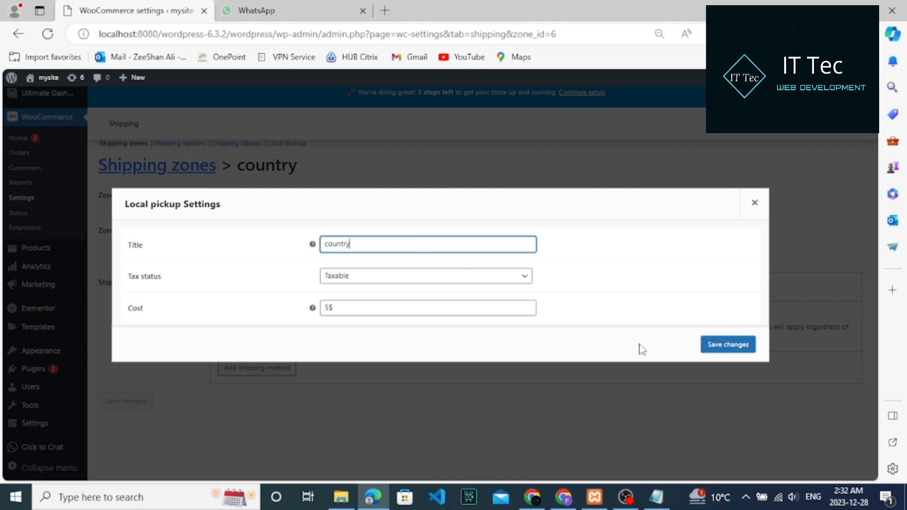
click(721, 348)
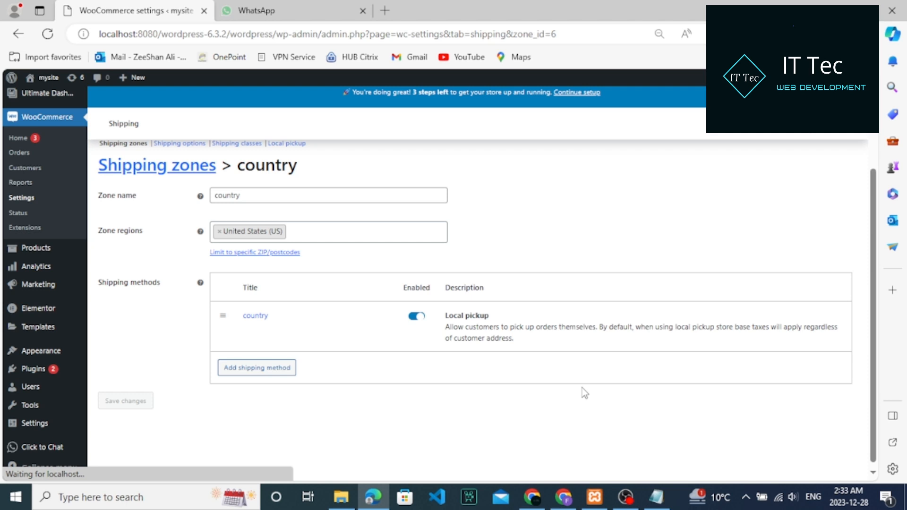
Leave the zone settings for the site's front end, open the Checkout page and reload it.
mouse_move(434, 339)
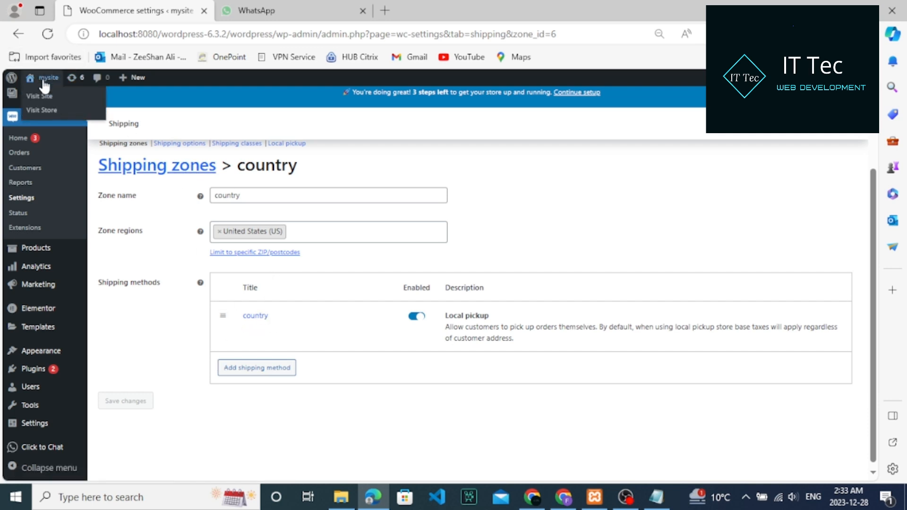
click(44, 97)
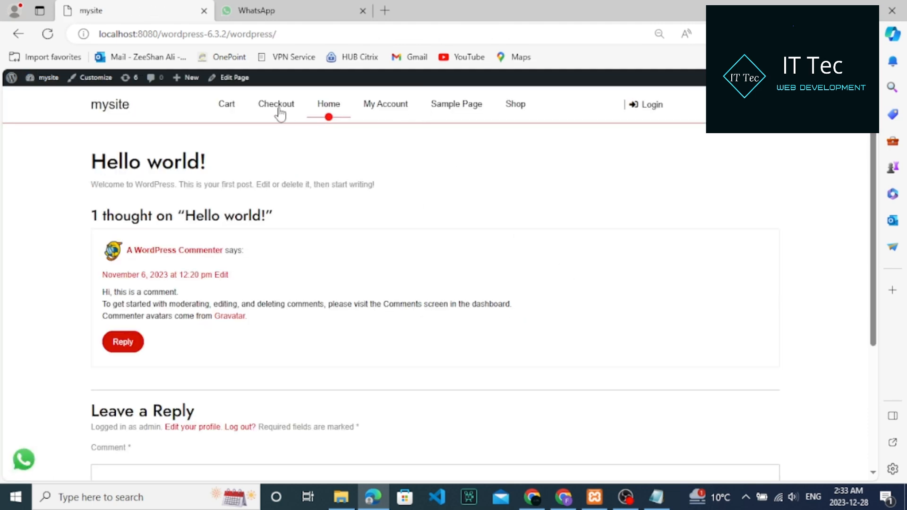
click(277, 106)
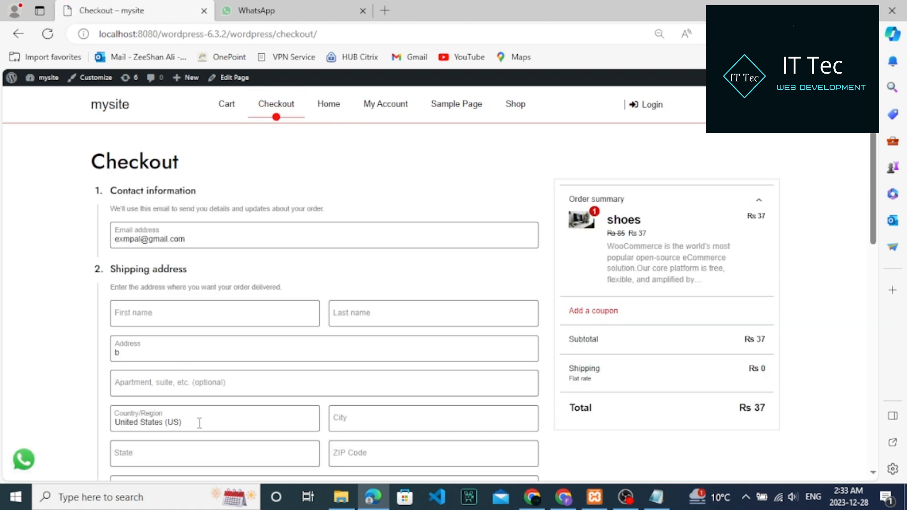
click(56, 38)
Select United States (US) again as the shipping address country and check the shipping method in the order summary.
click(205, 417)
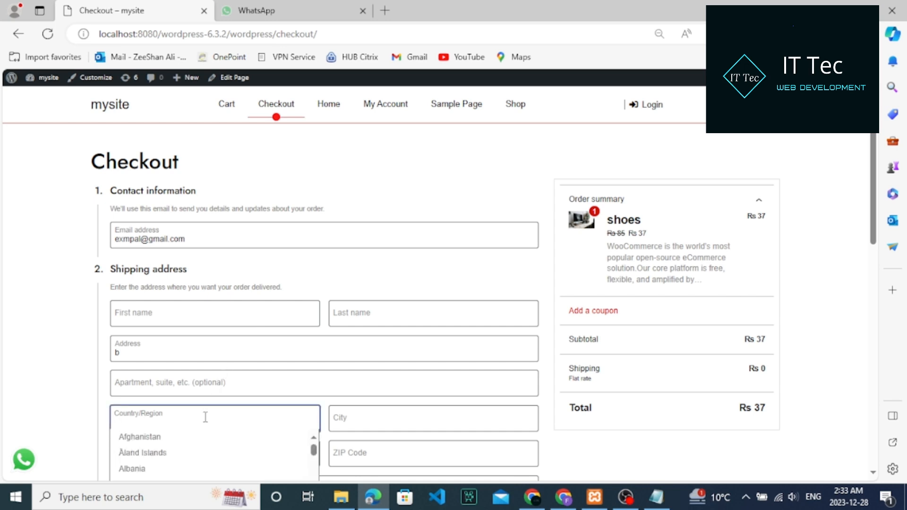
text(united)
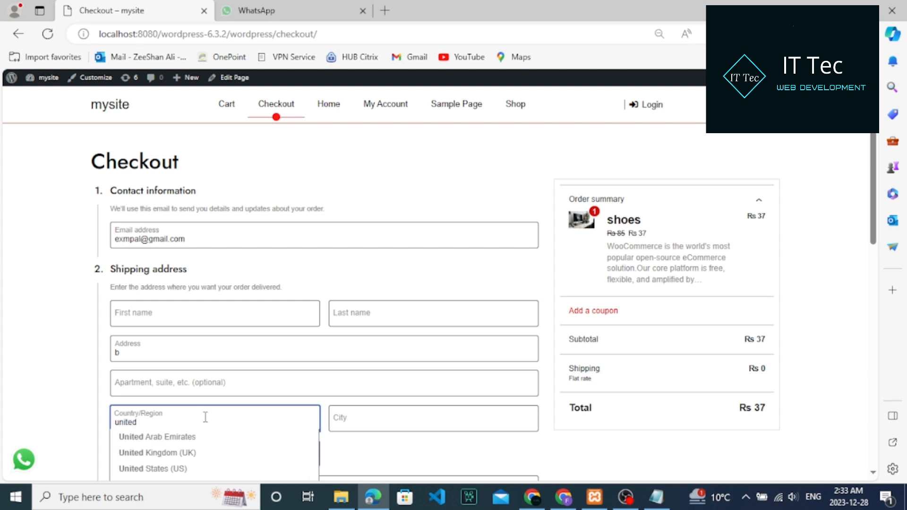
click(180, 471)
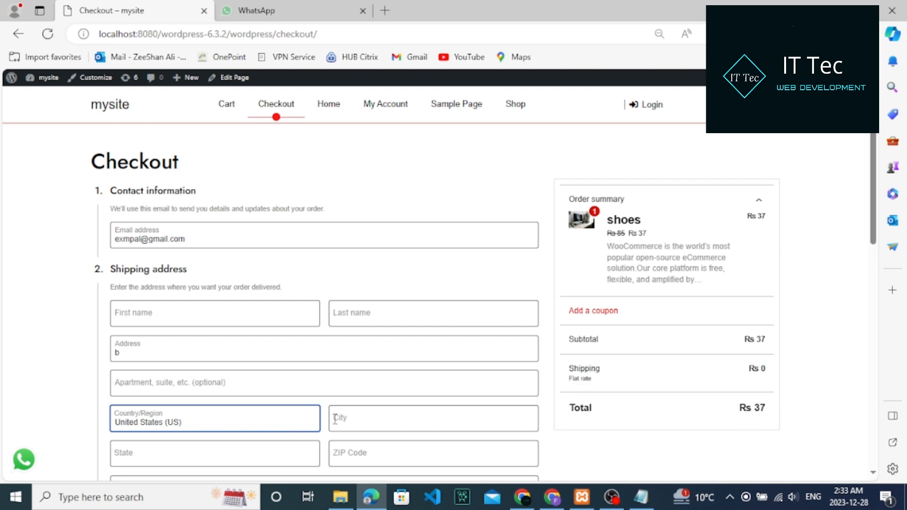
Return to the WordPress admin, open the WooCommerce shipping settings and dismiss the Erident notice covering the shipping zones.
mouse_move(10, 80)
click(11, 81)
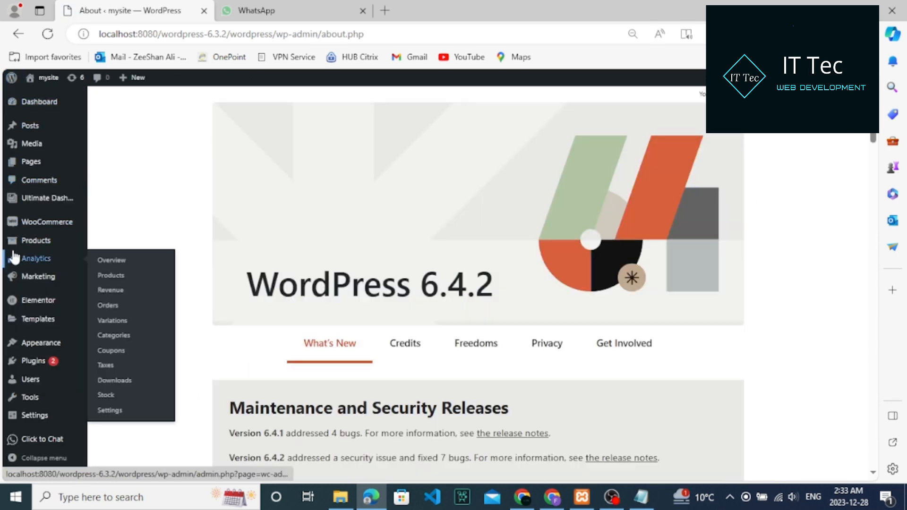
mouse_move(63, 223)
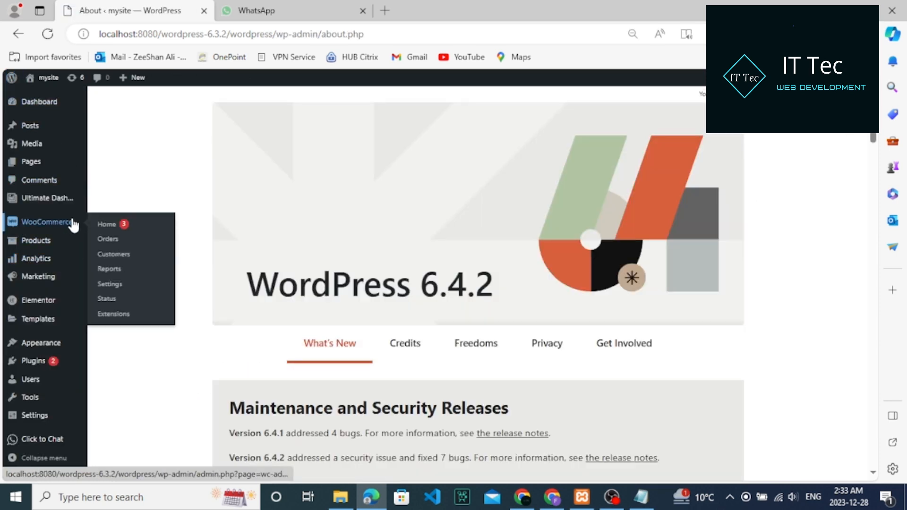
click(110, 286)
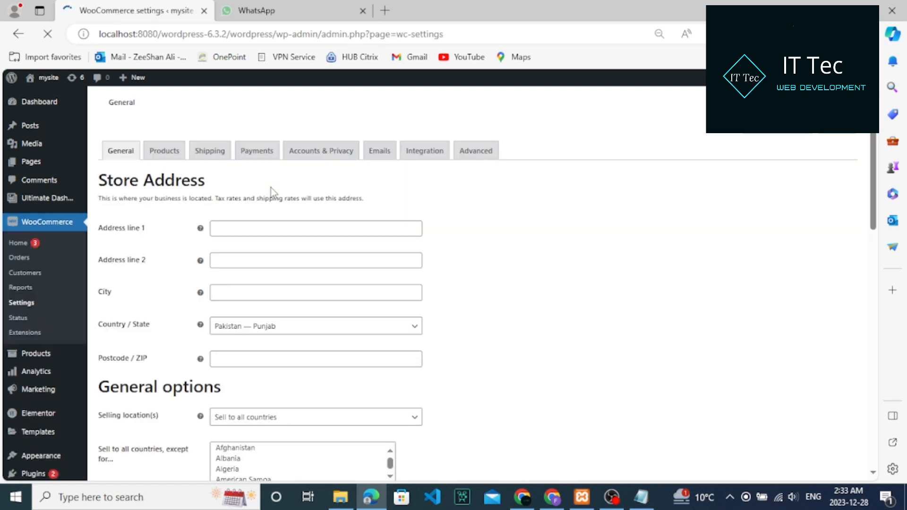
click(208, 151)
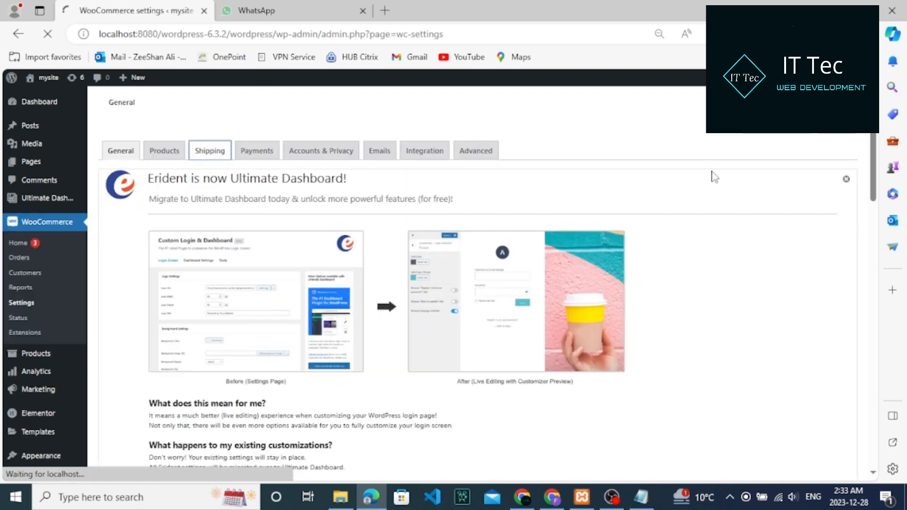
click(846, 180)
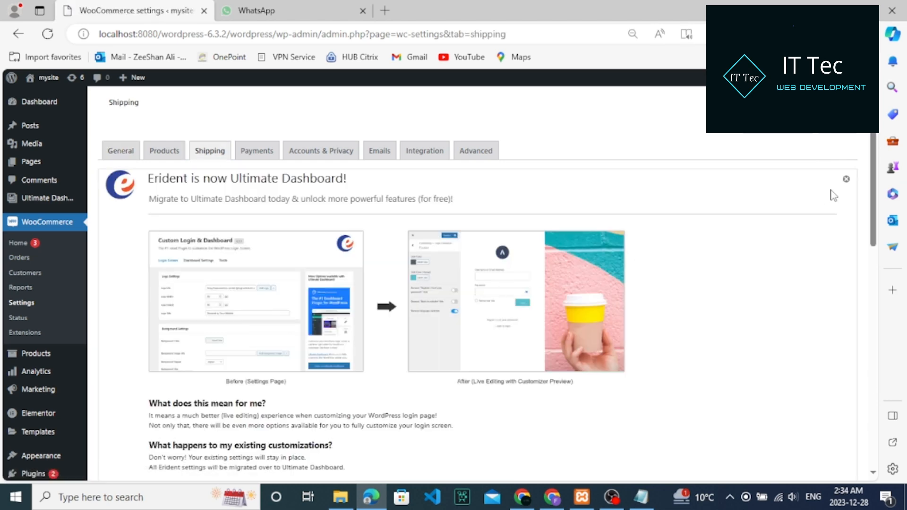
click(847, 180)
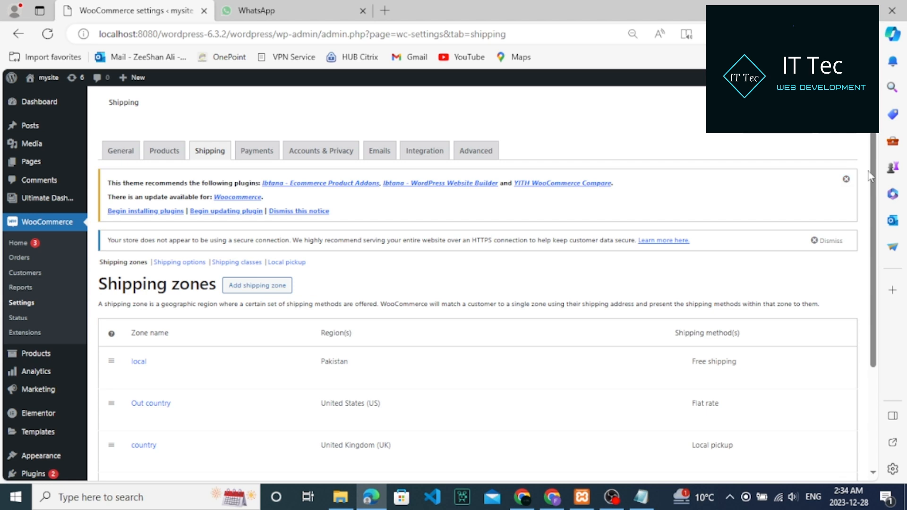
Open the "country" zone for United States (US) for editing and dismiss the Erident notice.
scroll(878, 253, down, 2)
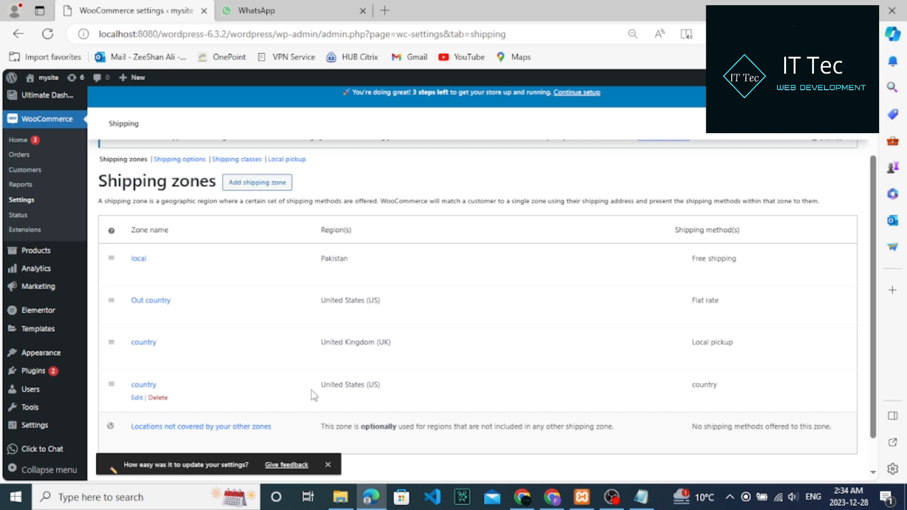
click(138, 402)
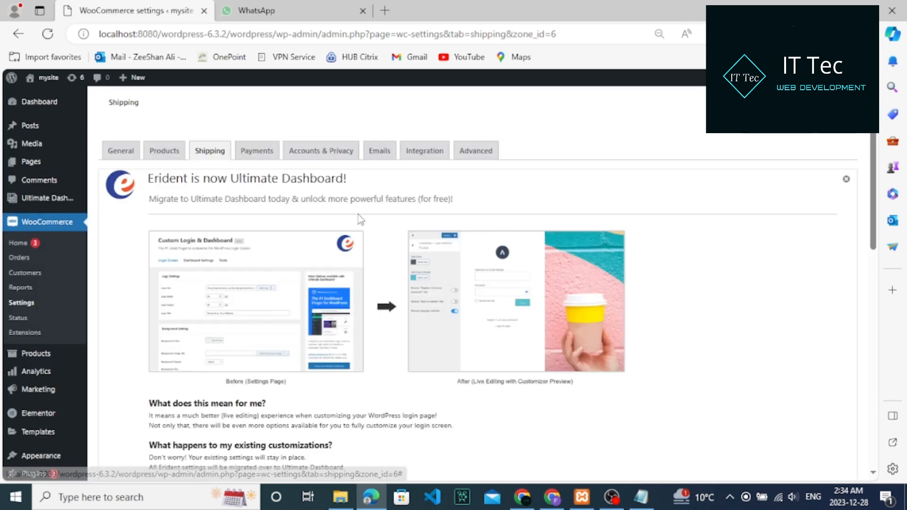
click(846, 179)
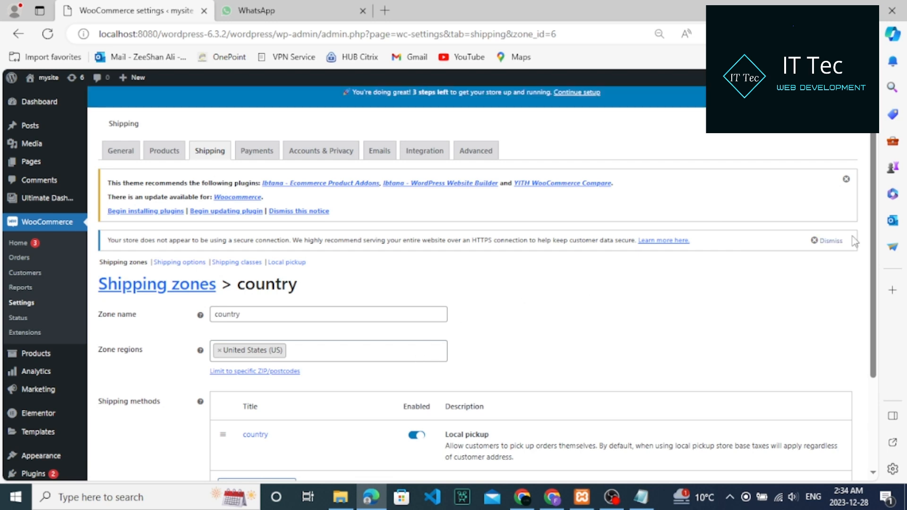
Change the title of the zone's "country" shipping method to "local pickup" and save the method settings.
scroll(862, 288, down, 3)
mouse_move(323, 332)
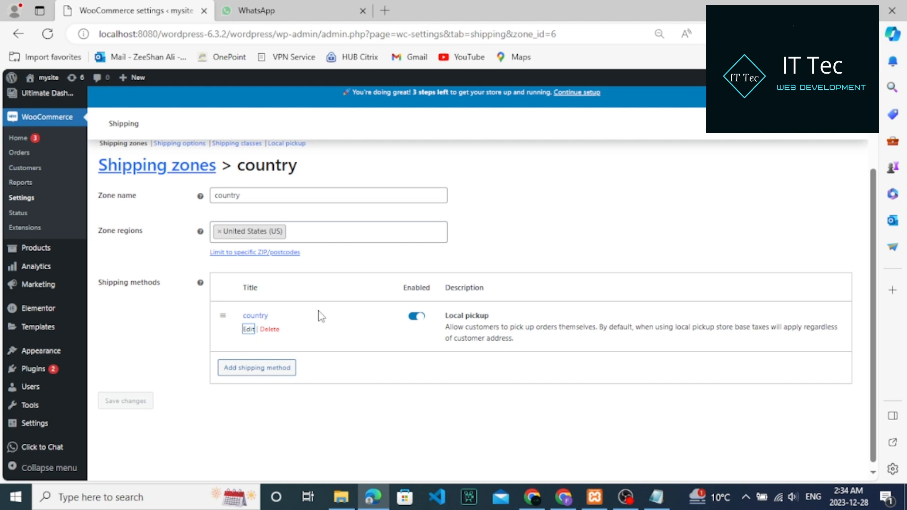
click(249, 330)
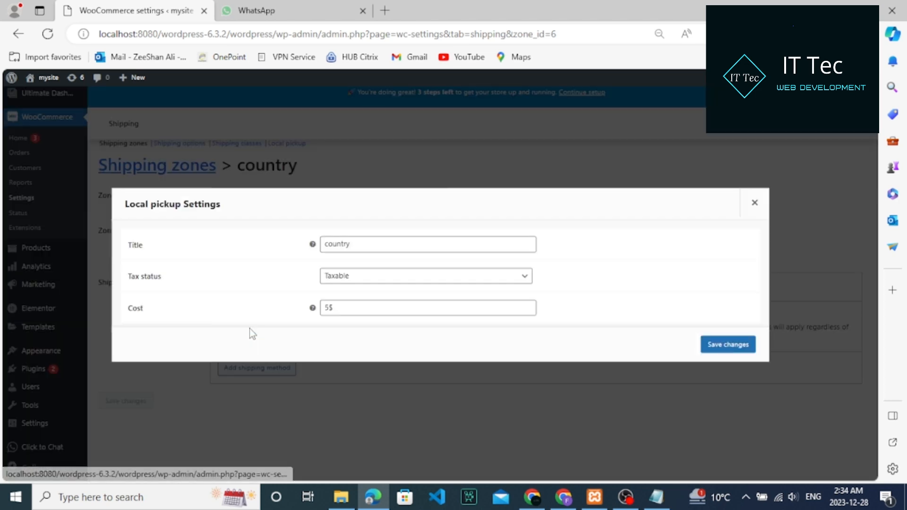
double_click(401, 244)
key(BackSpace)
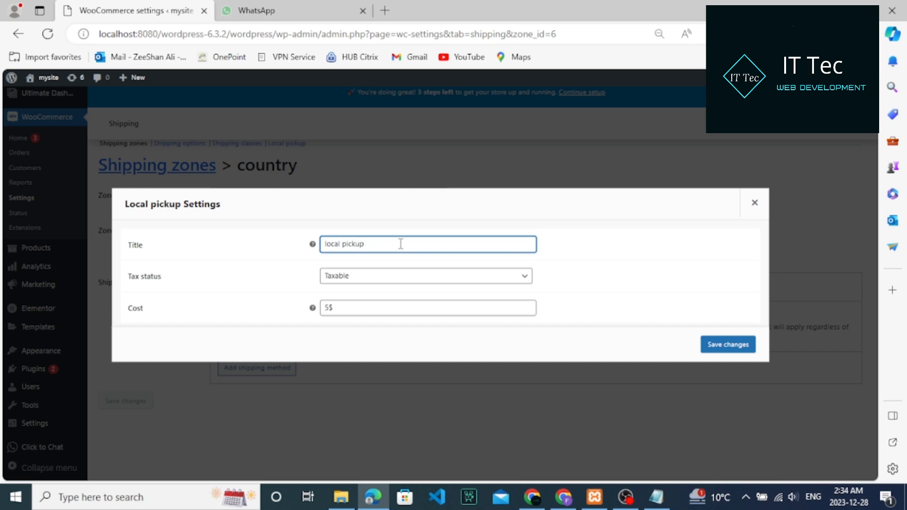
click(727, 344)
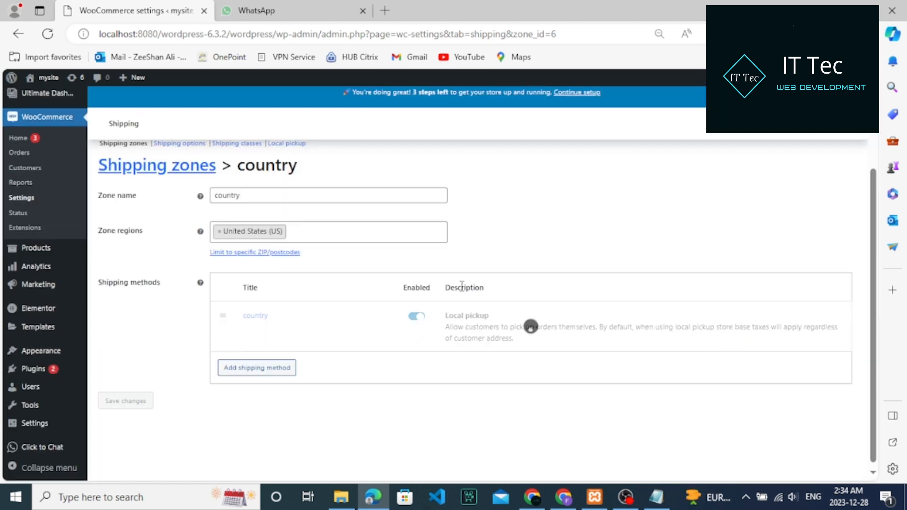
Add a second Local pickup shipping method to the "country" zone.
click(283, 369)
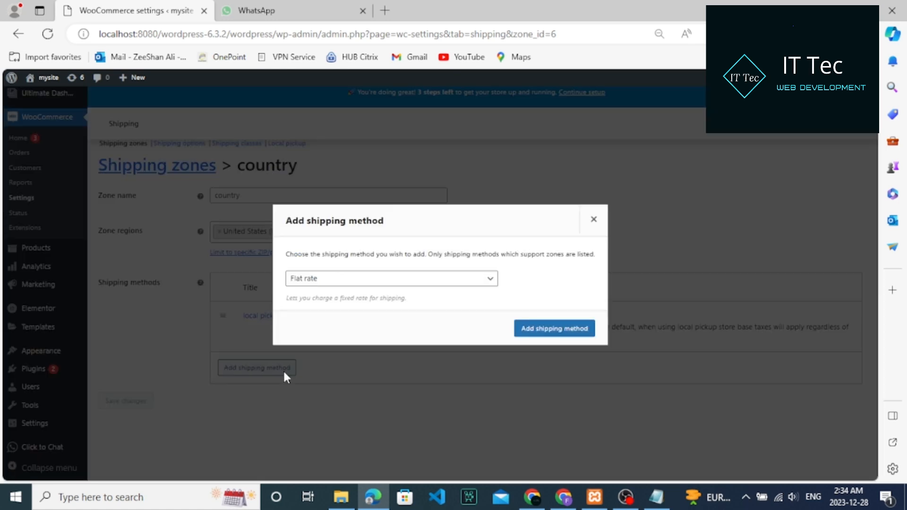
click(368, 279)
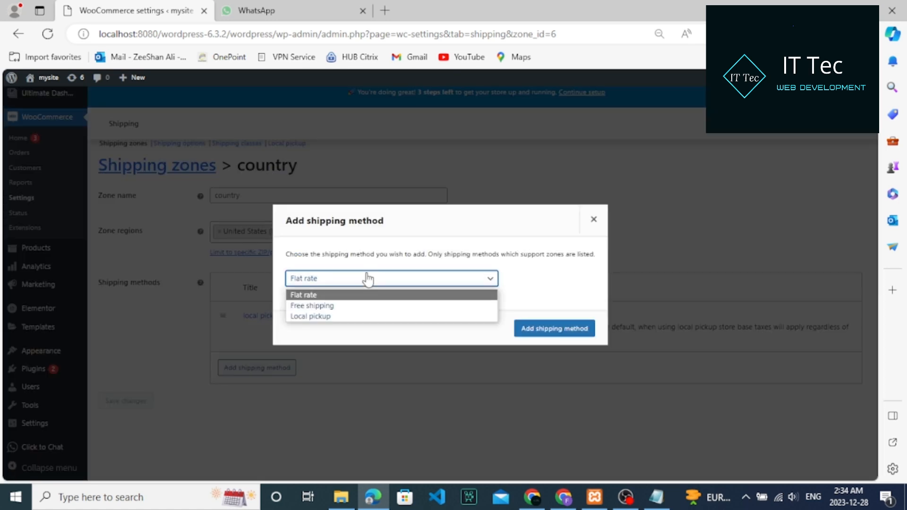
click(350, 316)
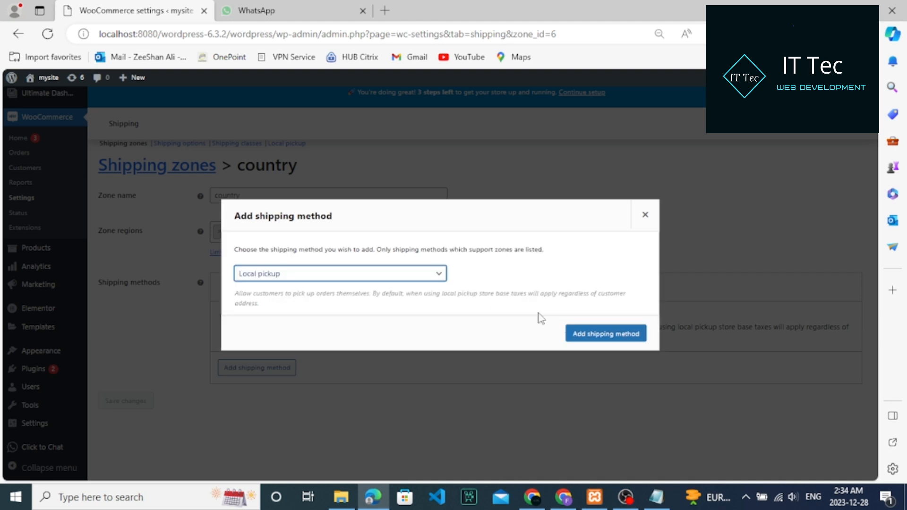
click(593, 334)
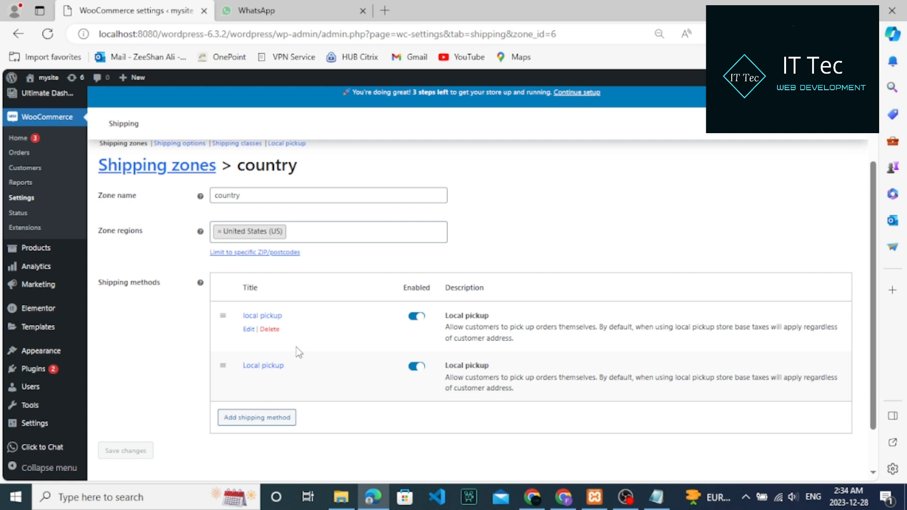
Set the cost of the newly added Local pickup method to 5$, keep its tax status Taxable and save the settings.
click(248, 384)
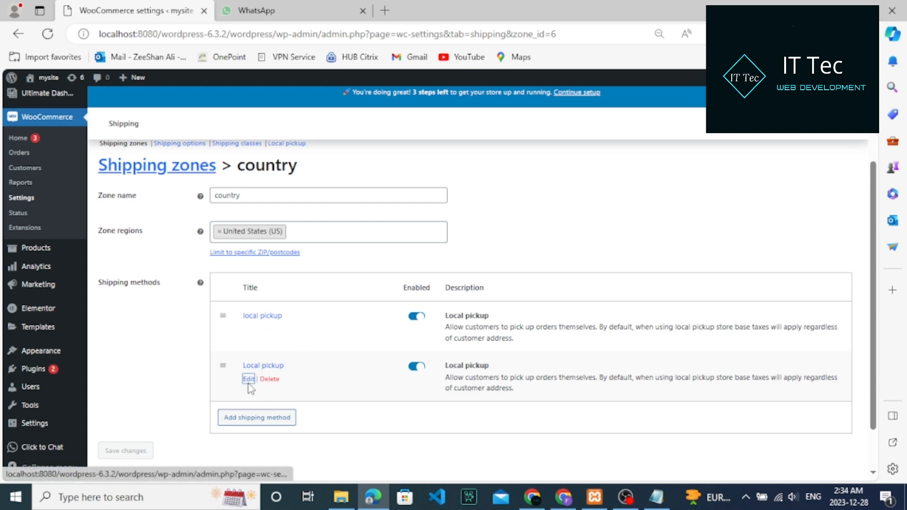
click(350, 308)
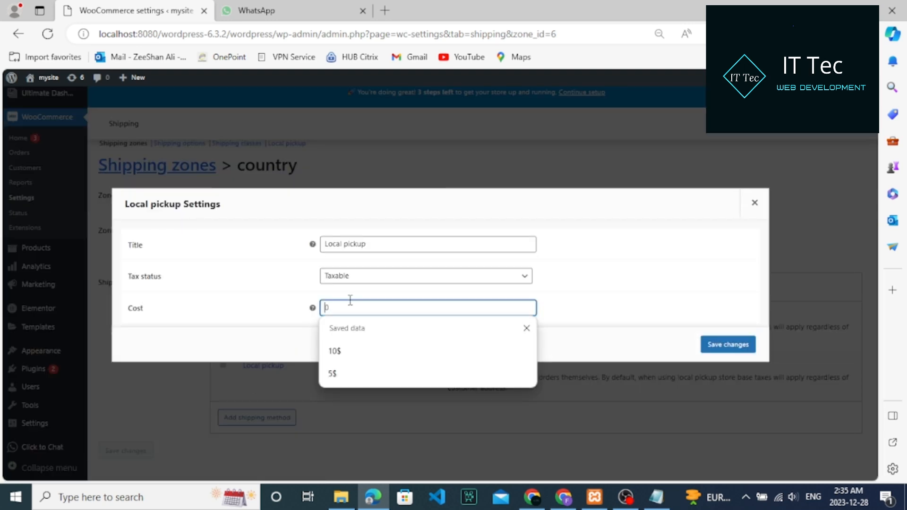
click(344, 374)
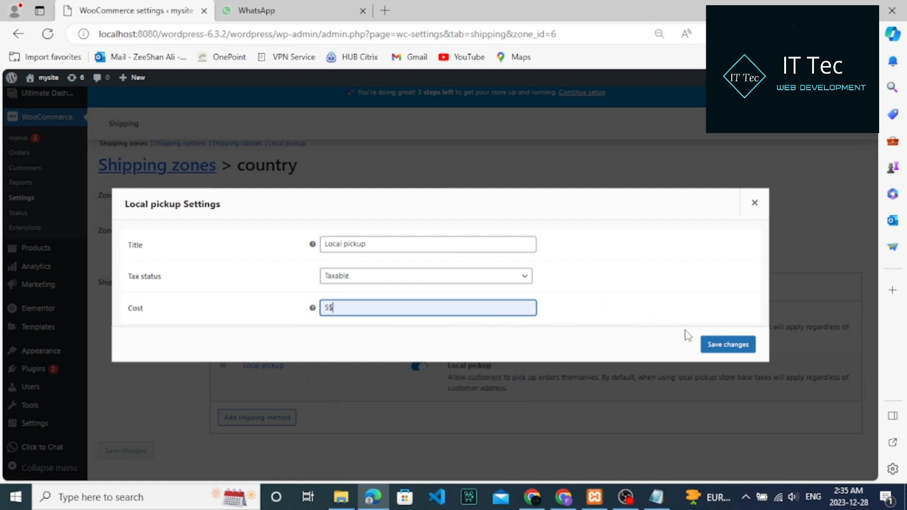
click(507, 280)
click(507, 280)
click(508, 280)
click(508, 280)
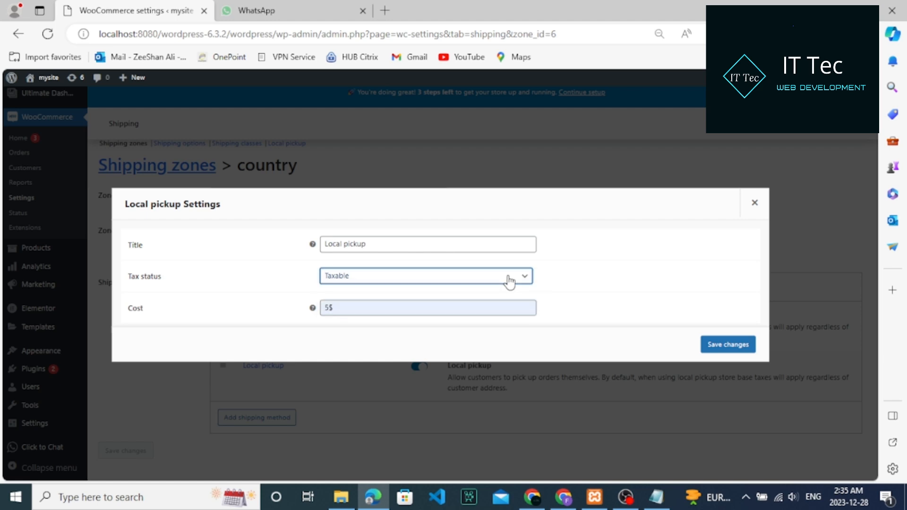
click(721, 349)
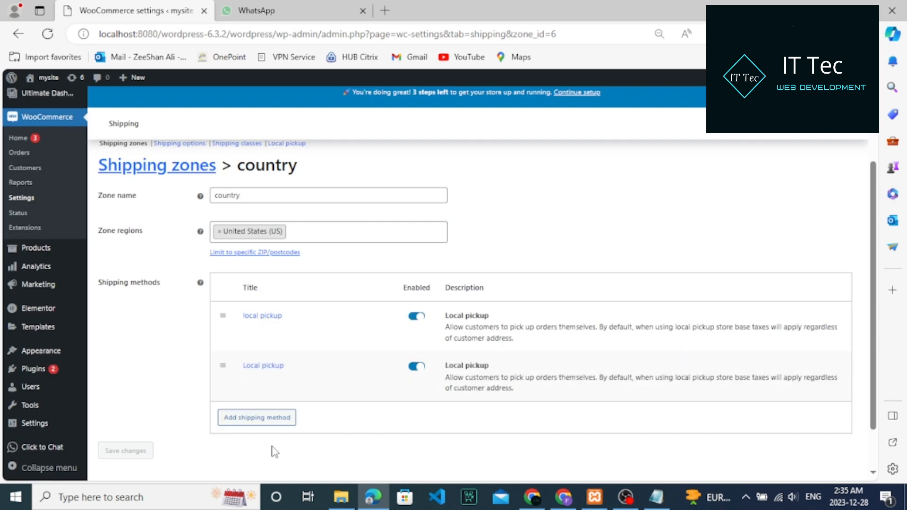
Visit the site's front end, open the Checkout page and reload it.
mouse_move(39, 94)
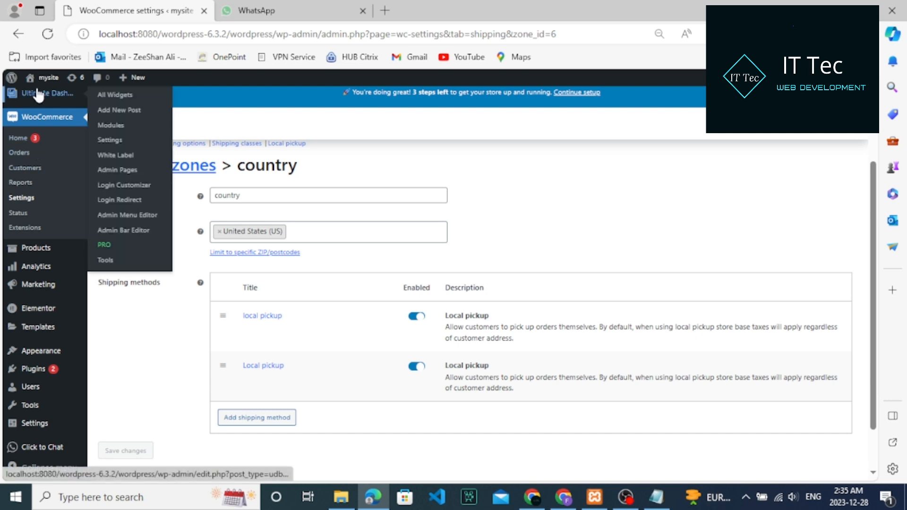
mouse_move(43, 78)
click(47, 99)
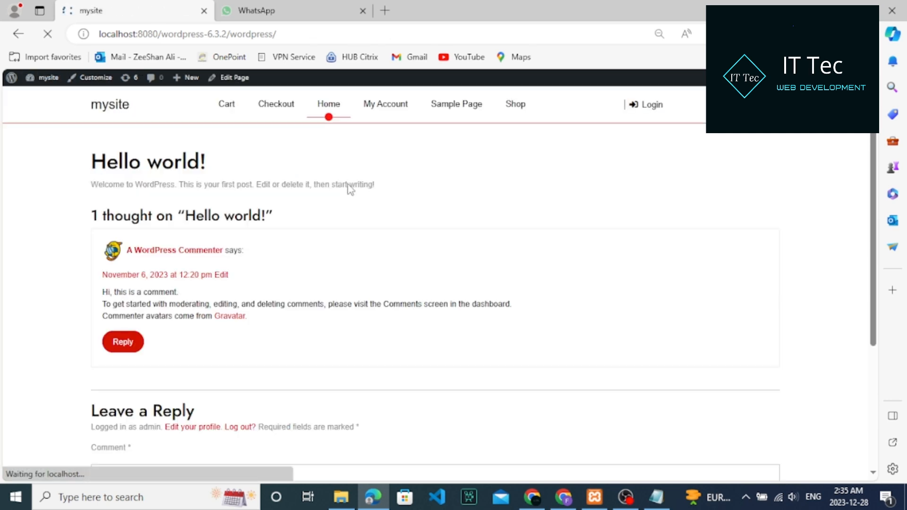
click(288, 118)
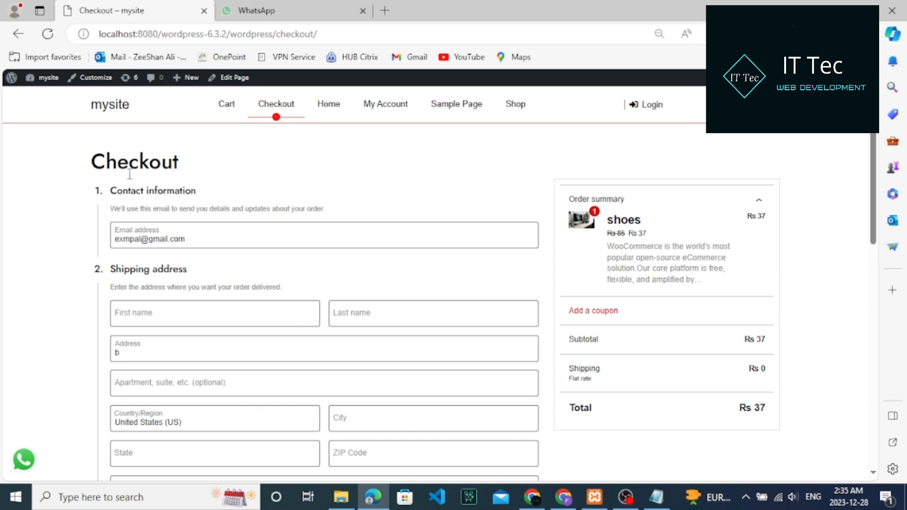
click(48, 34)
Reselect United States (US) as the shipping country and check the shipping line in the order summary.
click(262, 426)
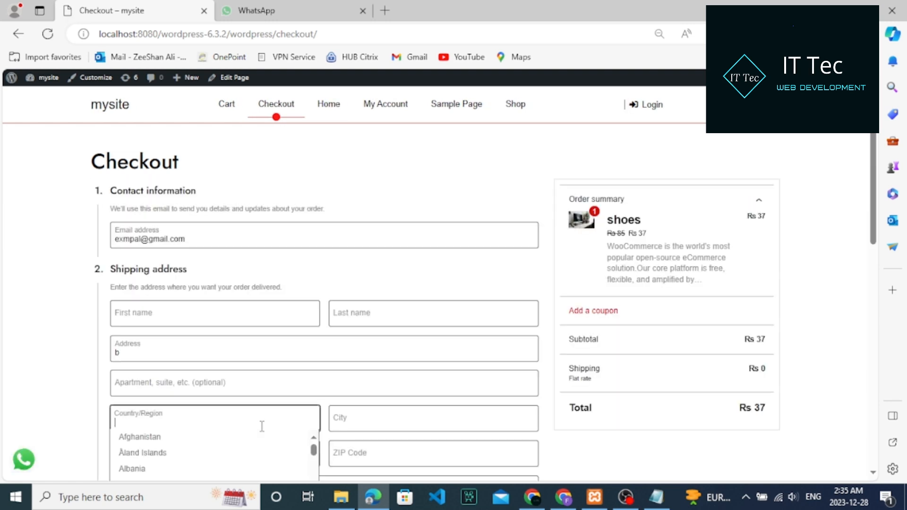
text(uni)
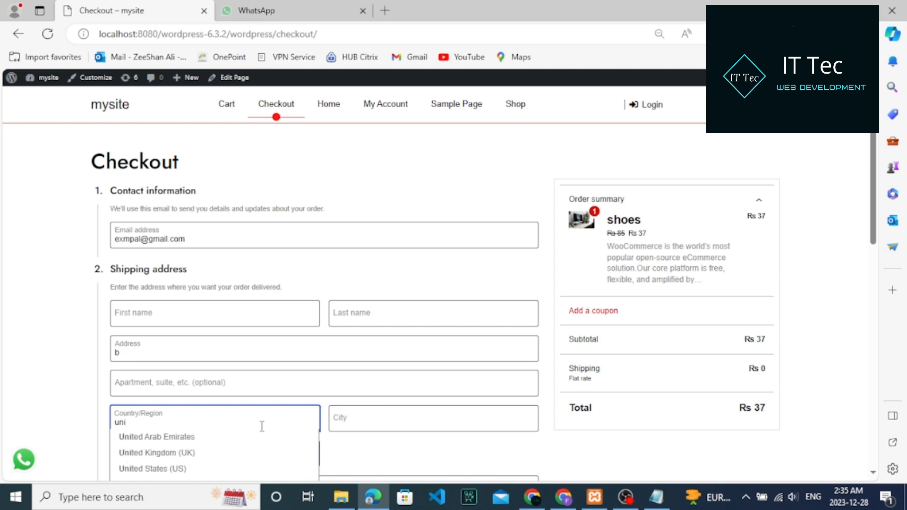
click(204, 462)
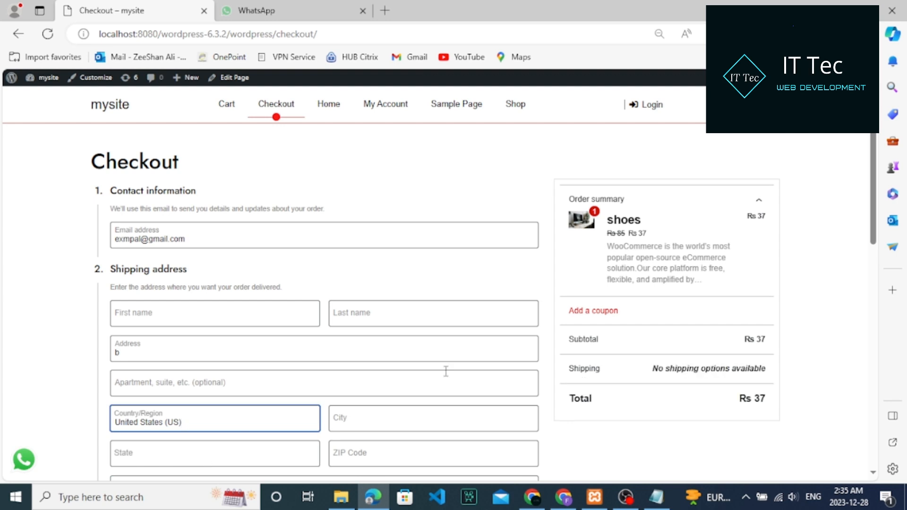
Try United States (US) Minor Outlying Islands as the shipping country and check the shipping line in the order summary.
drag(875, 203, 881, 266)
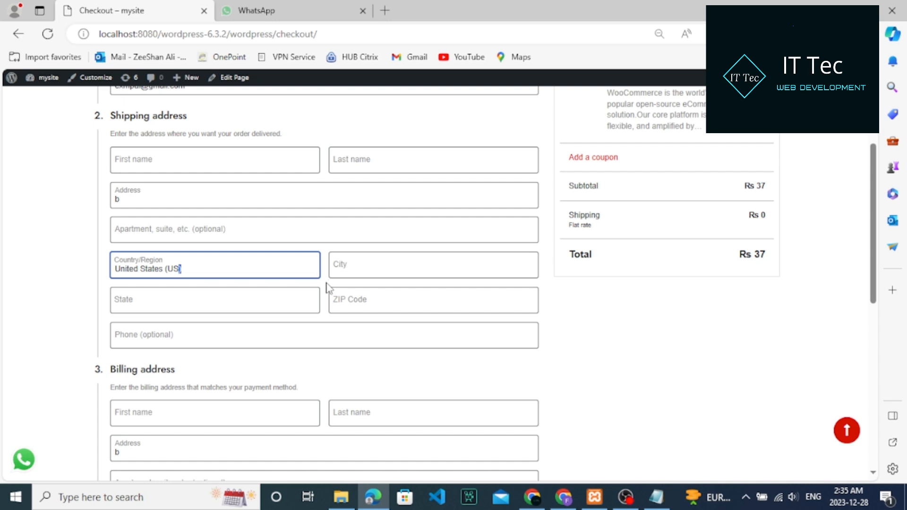
triple_click(301, 270)
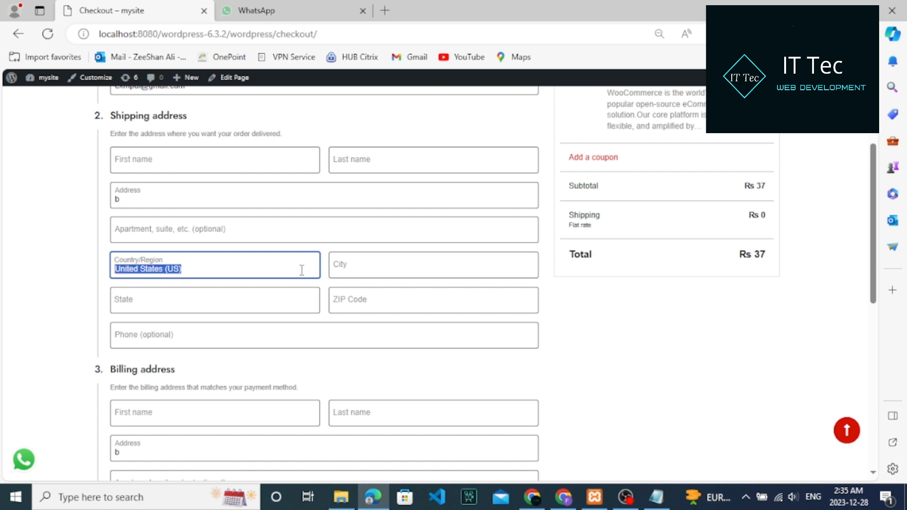
text(u)
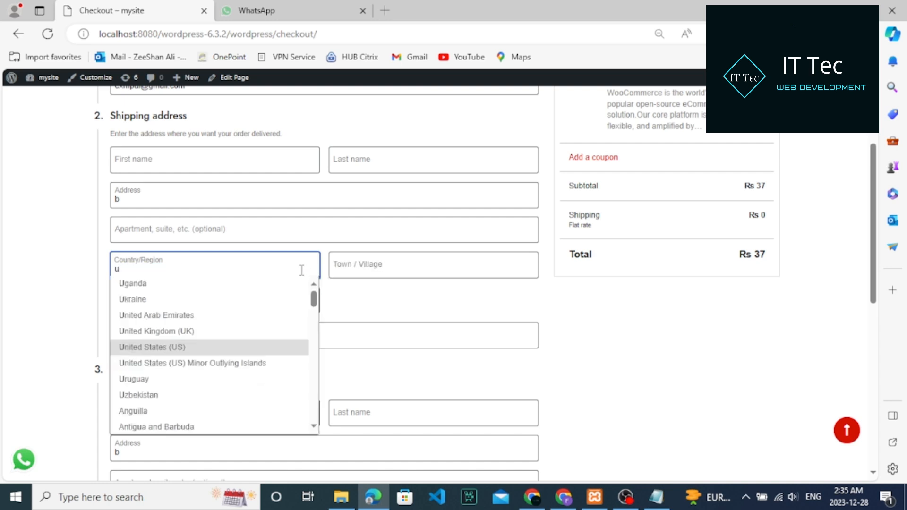
click(228, 366)
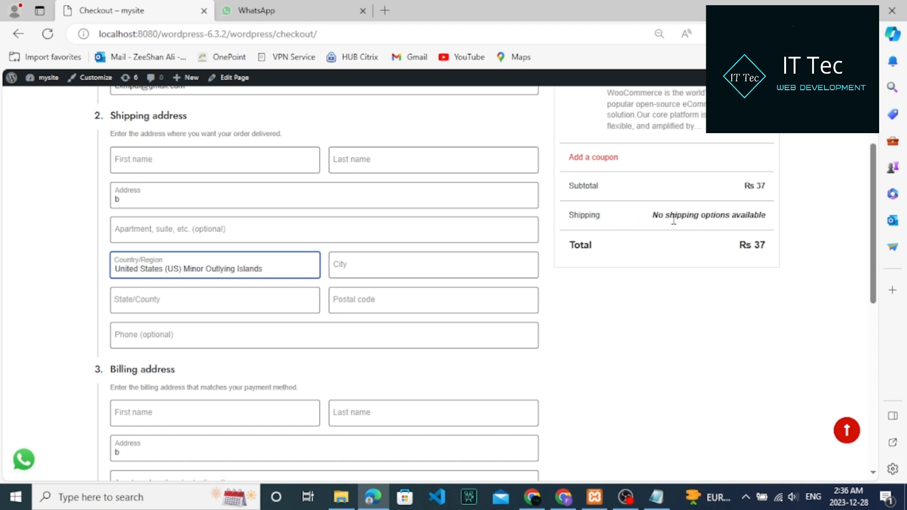
drag(771, 211, 540, 218)
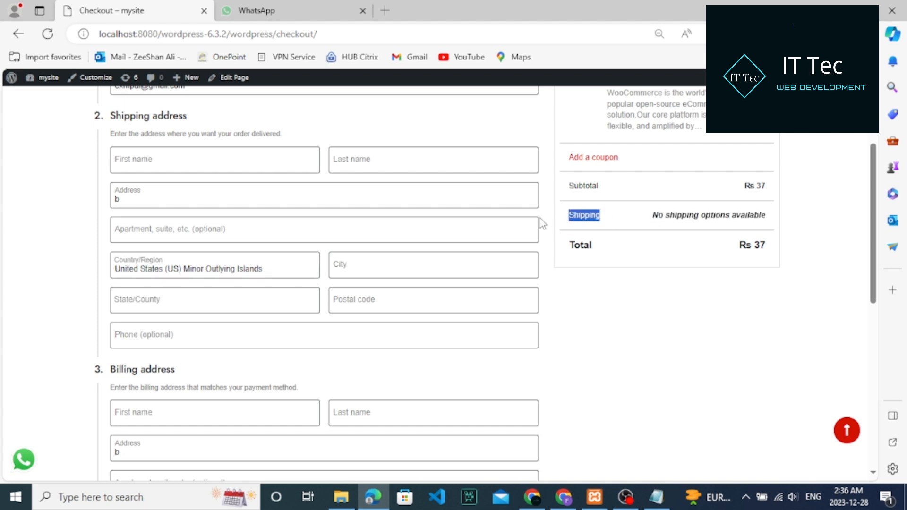
Switch the shipping country back to United States (US) and check which shipping method is applied.
click(294, 272)
text(un)
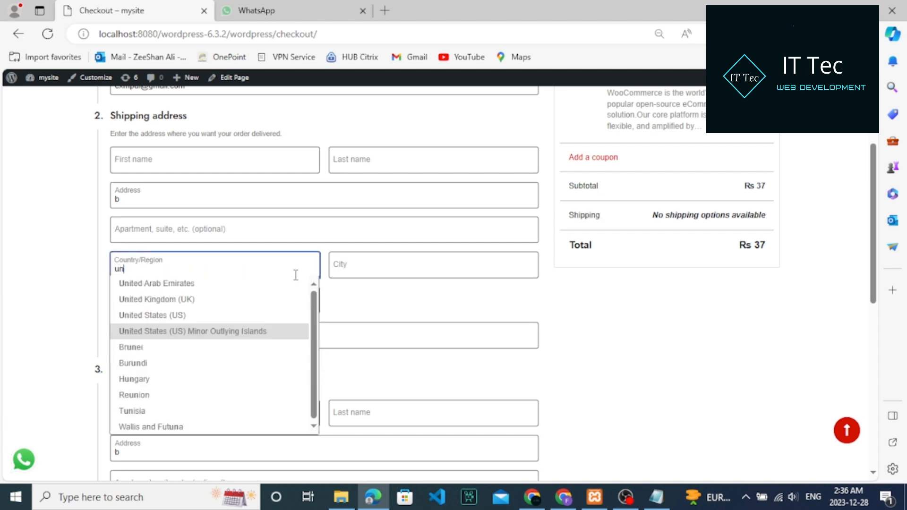
click(238, 317)
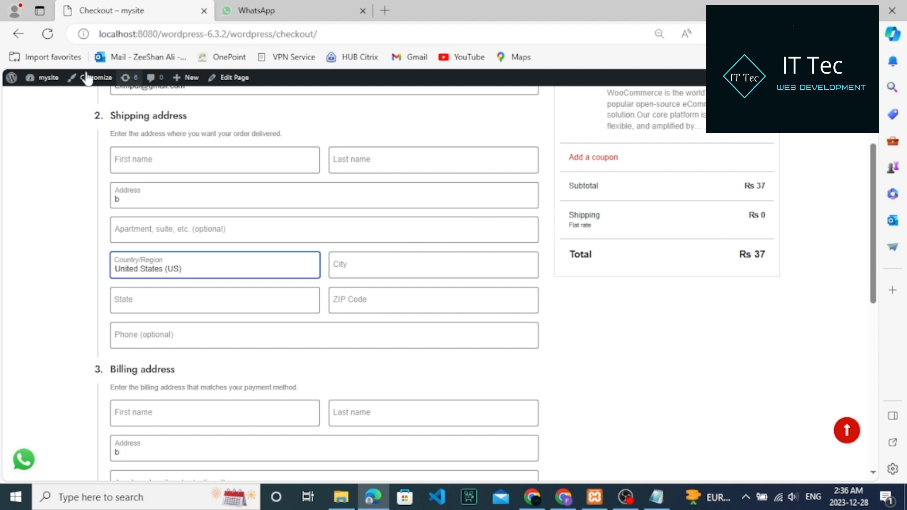
Return to the WordPress dashboard, open the WooCommerce Shipping settings and dismiss the Ultimate Dashboard notice.
click(21, 78)
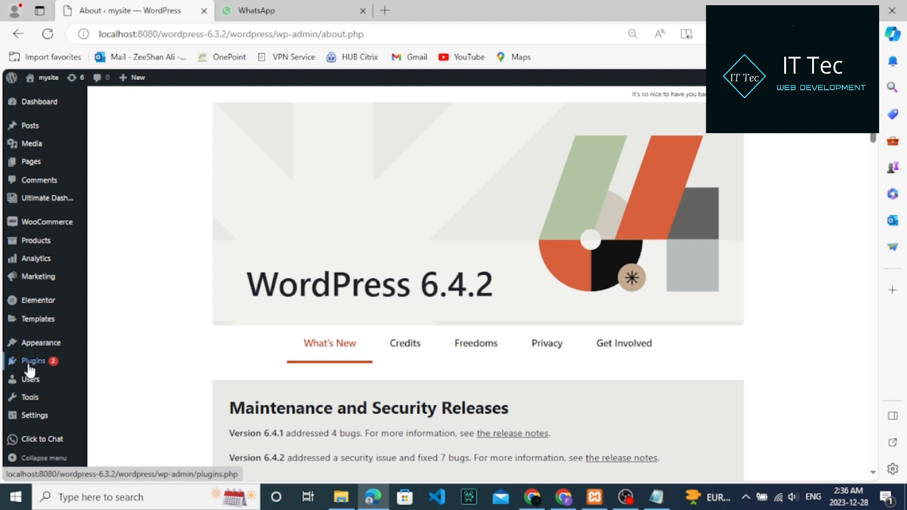
mouse_move(62, 228)
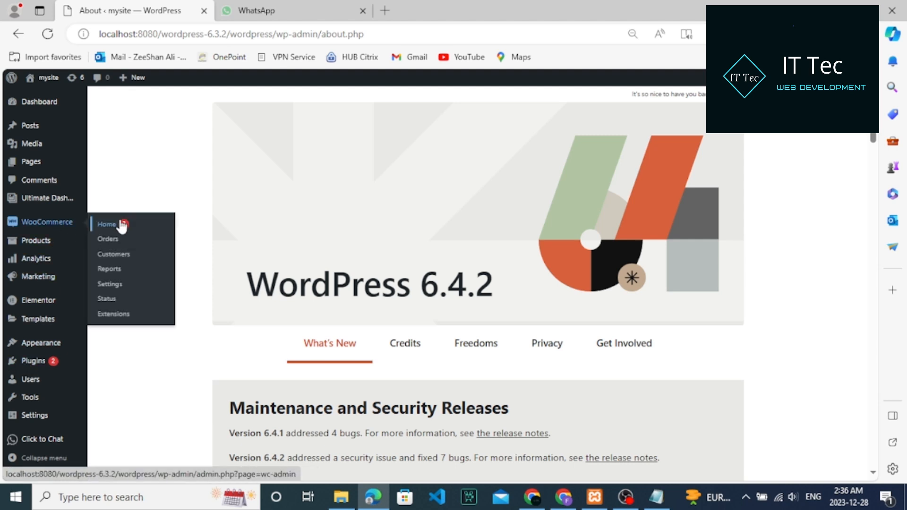
click(110, 284)
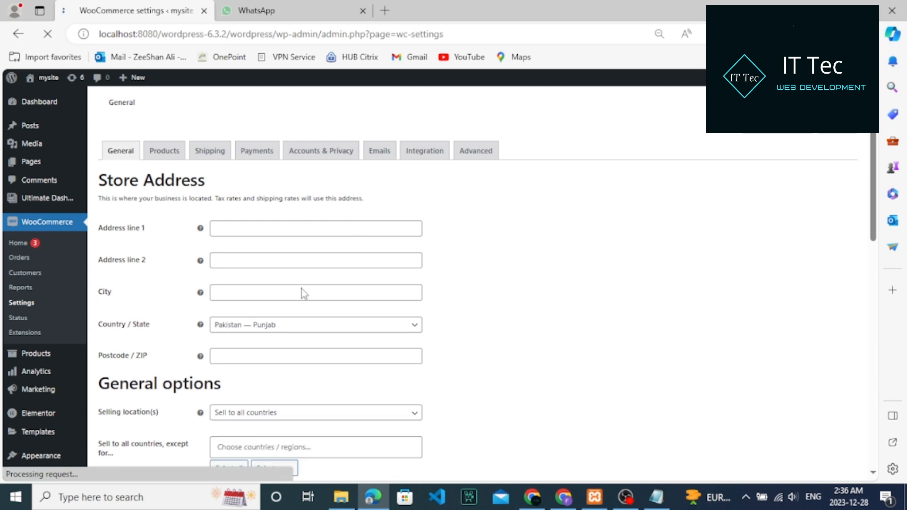
click(210, 151)
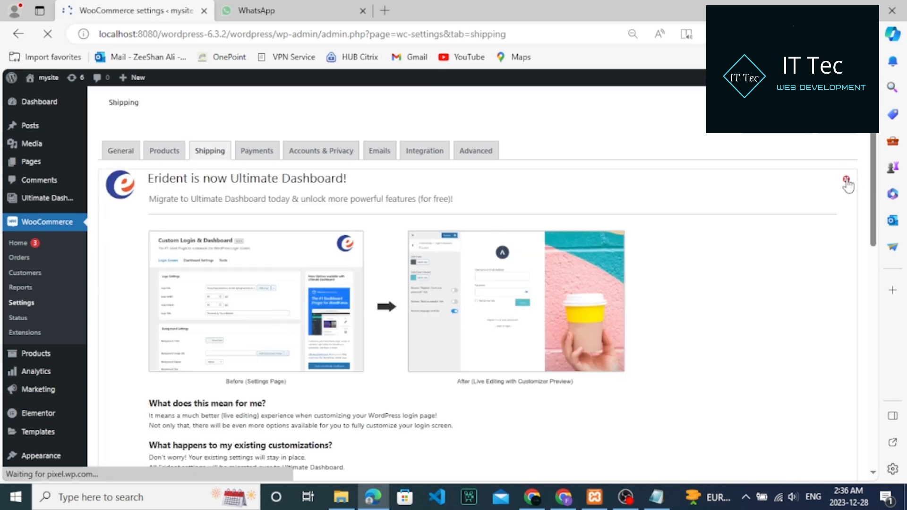
click(846, 181)
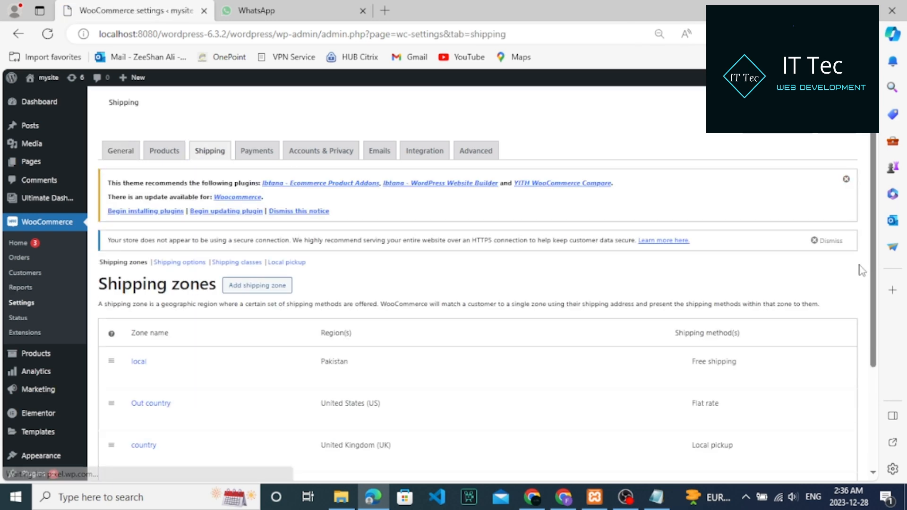
Delete the "Out country" shipping zone for United States (US) and confirm the deletion.
scroll(874, 359, down, 2)
scroll(875, 360, down, 1)
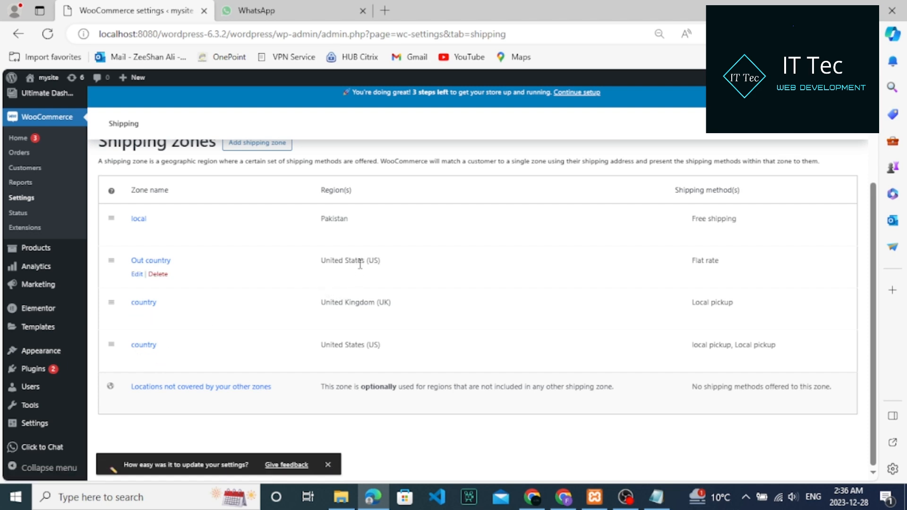
click(158, 276)
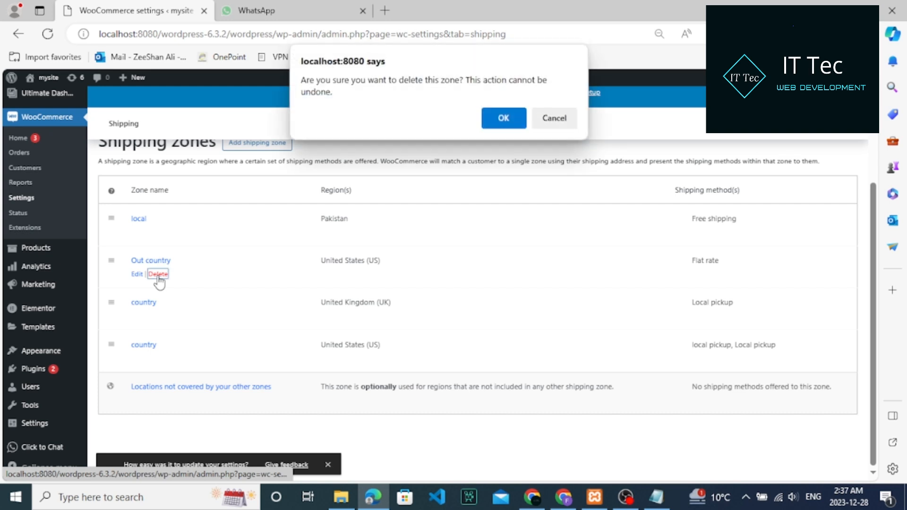
click(503, 122)
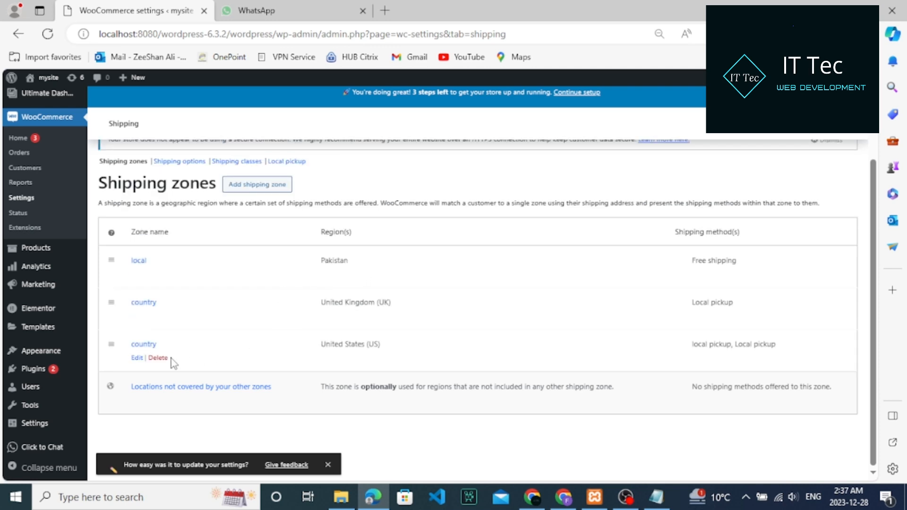
Edit the United States (US) zone named "country" and delete its first "local pickup" shipping method.
click(136, 359)
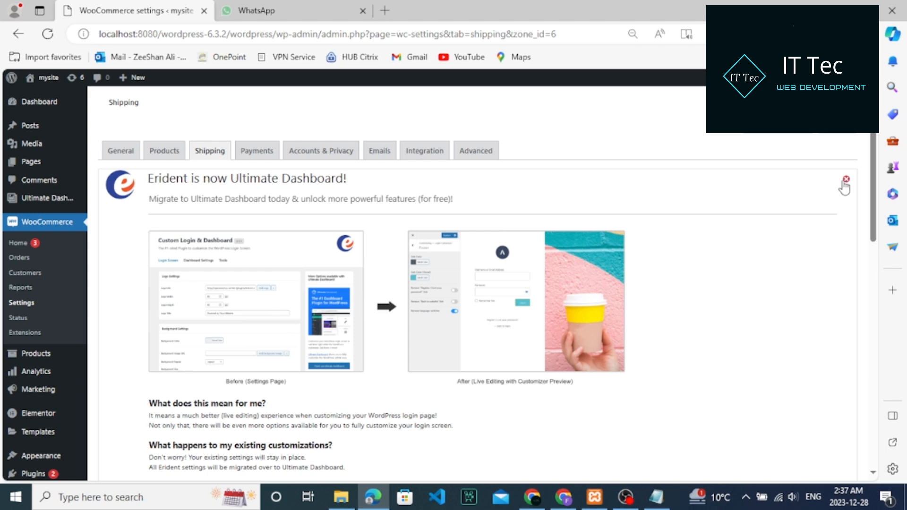
click(846, 180)
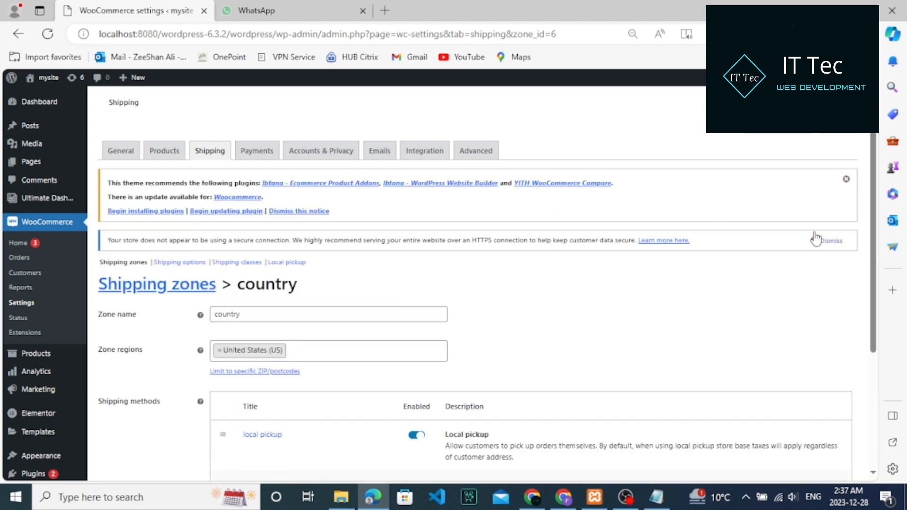
scroll(874, 289, down, 3)
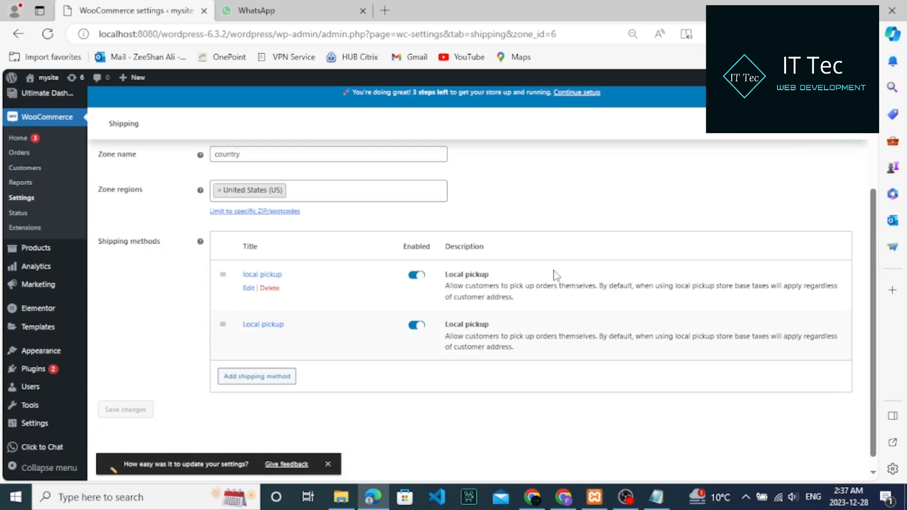
click(269, 288)
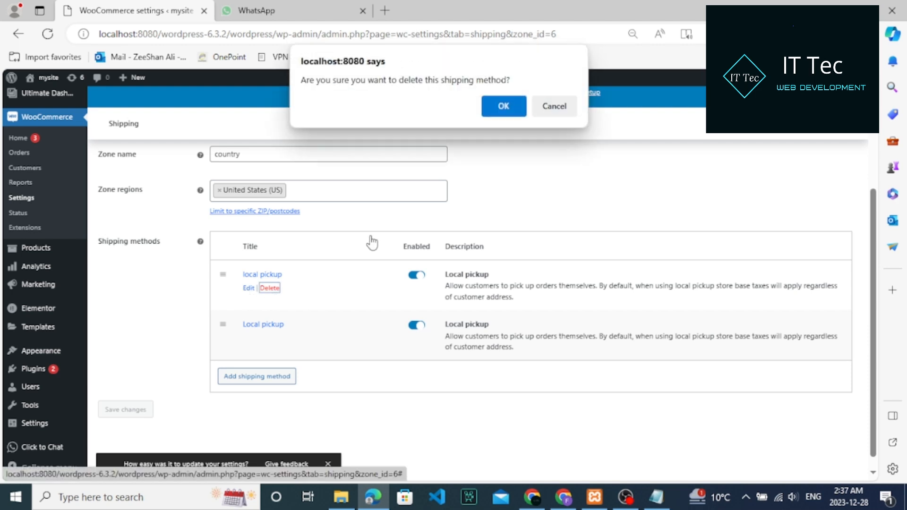
click(504, 108)
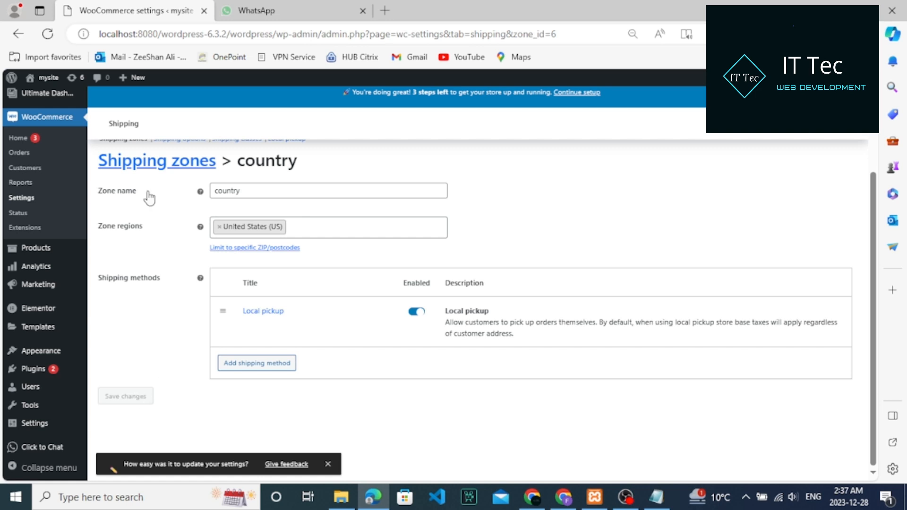
Visit the store's Checkout page and check the shipping line applied for United States (US).
mouse_move(52, 80)
click(46, 98)
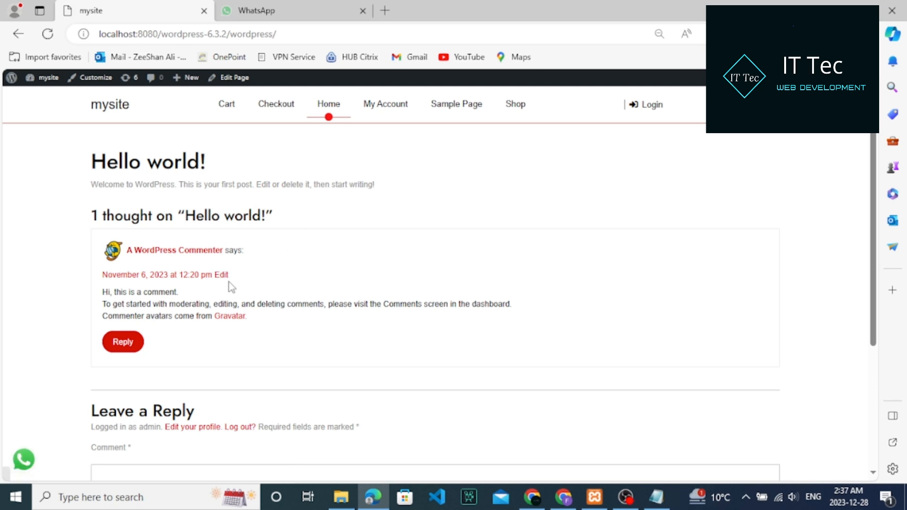
click(282, 110)
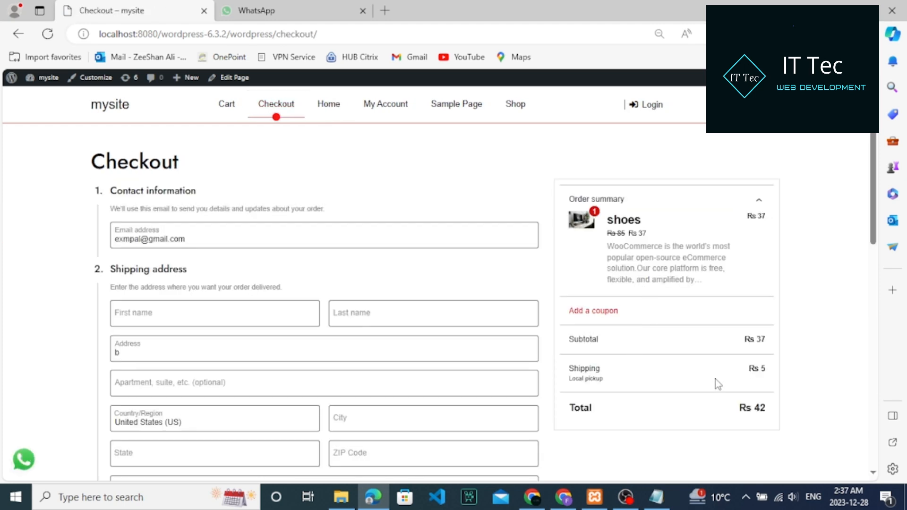
drag(715, 379, 792, 377)
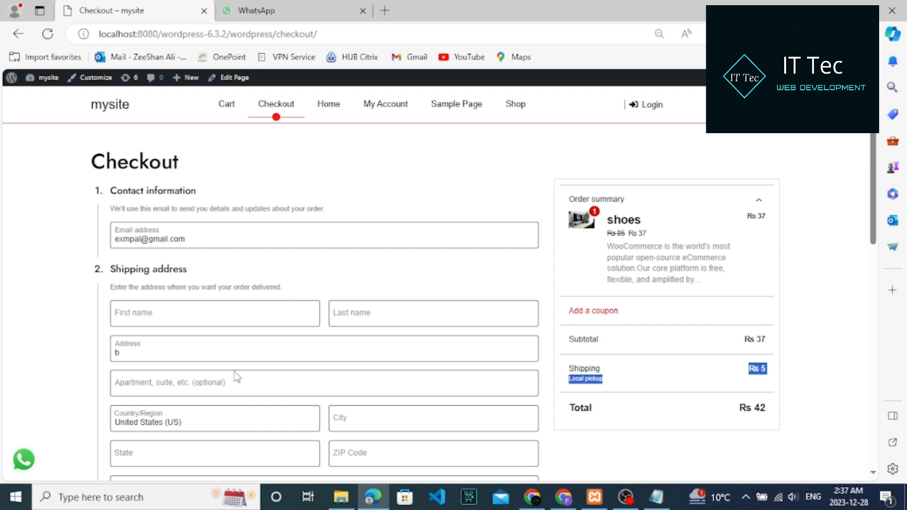
Select United Kingdom (UK) as the shipping country and check the shipping line in the order summary.
click(196, 423)
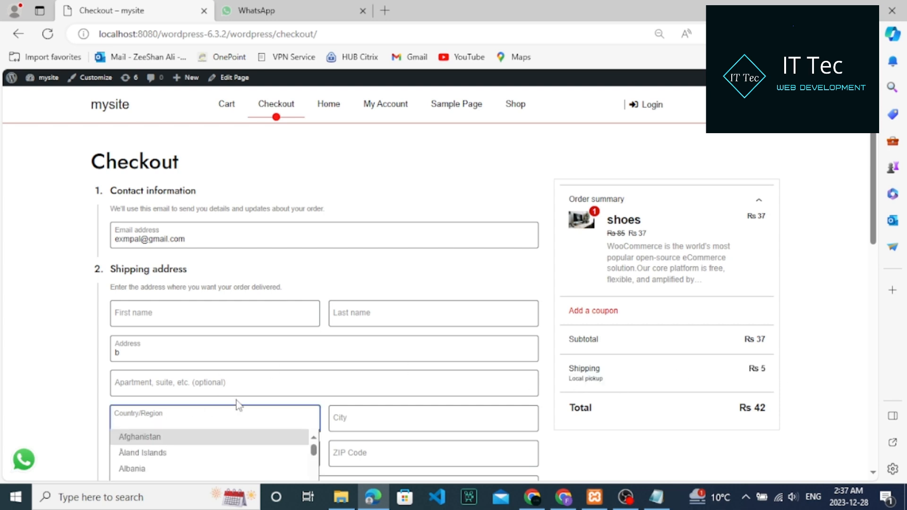
text(uni)
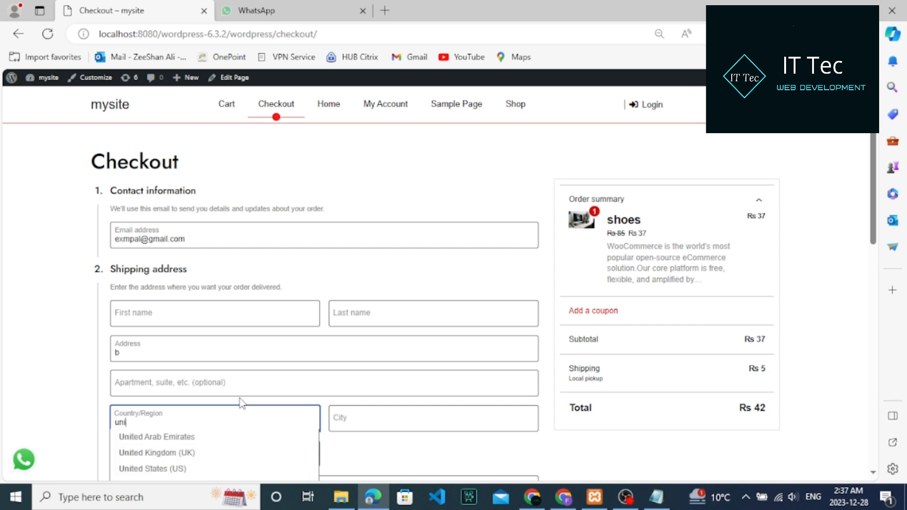
click(194, 452)
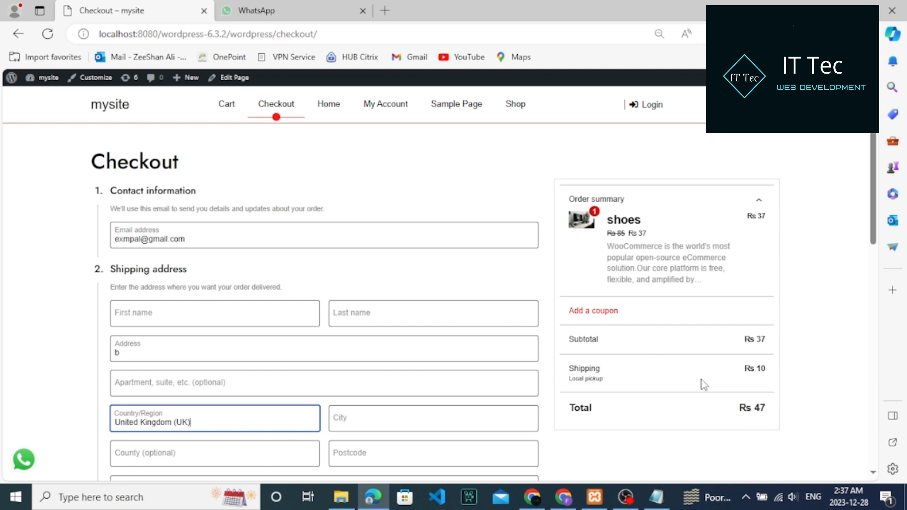
drag(702, 380, 761, 369)
click(746, 370)
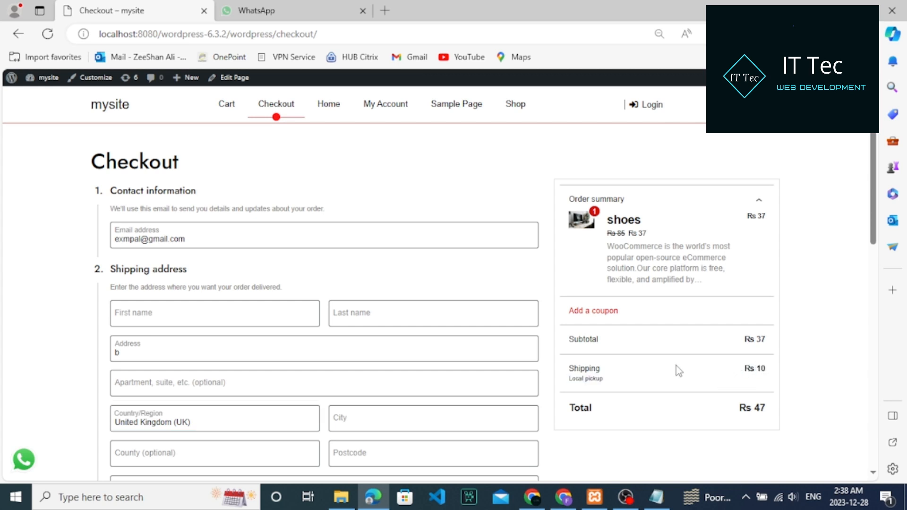
Select Pakistan as the shipping country to check its shipping method in the order summary.
click(293, 418)
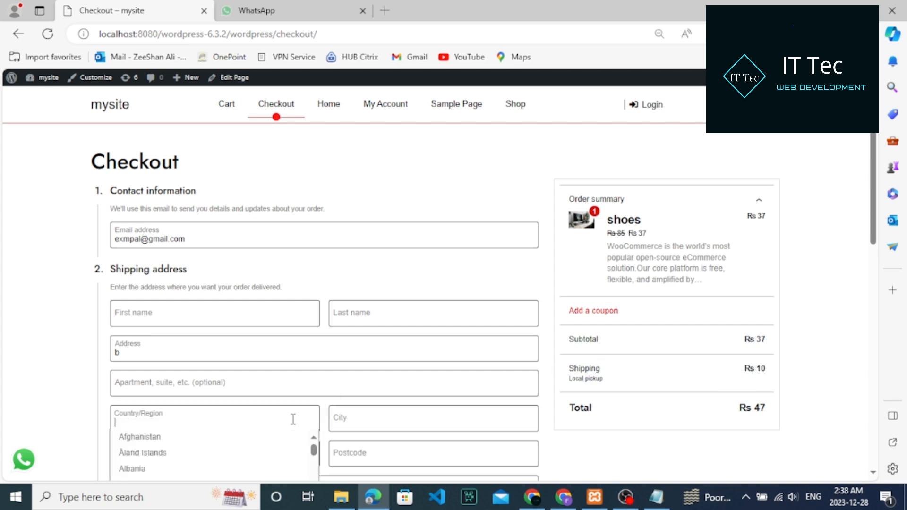
text(p)
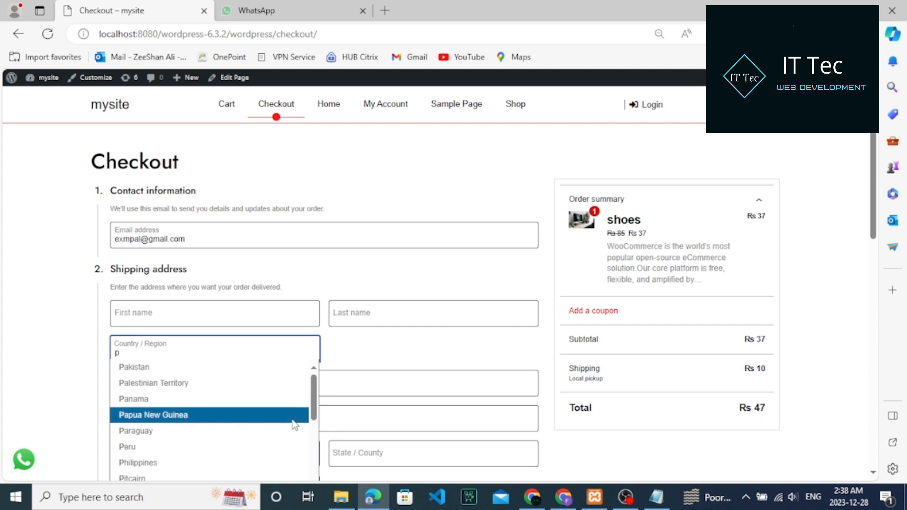
click(236, 369)
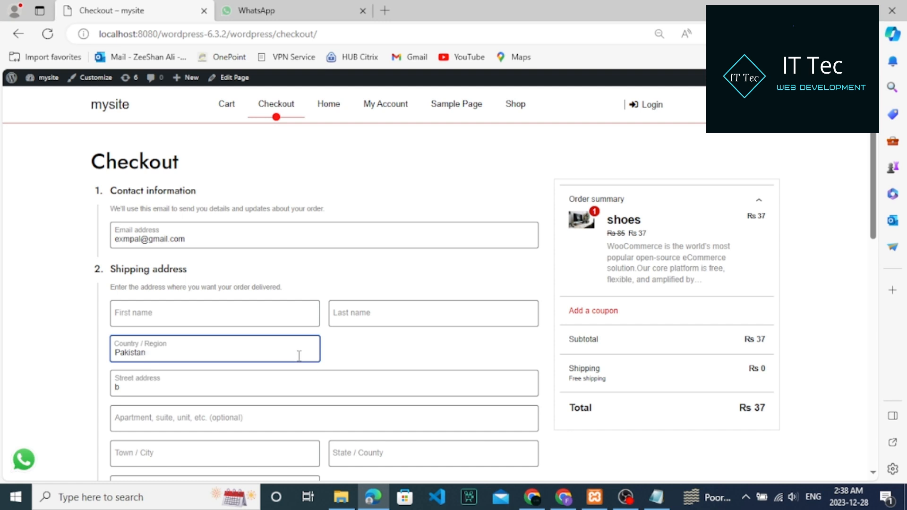
Clear the shipping country and select United States (US) again.
key(BackSpace)
key(BackSpace)
key(BackSpace)
key(BackSpace)
key(BackSpace)
key(BackSpace)
key(BackSpace)
key(BackSpace)
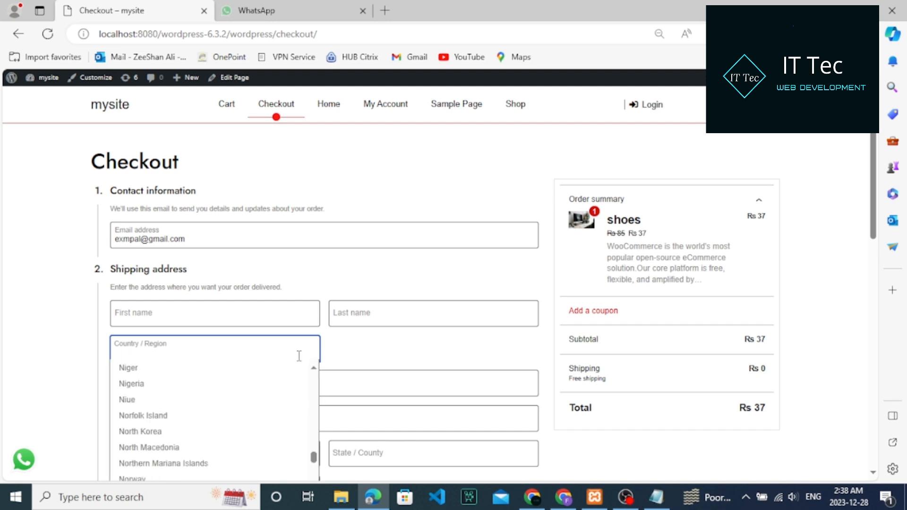
text(un)
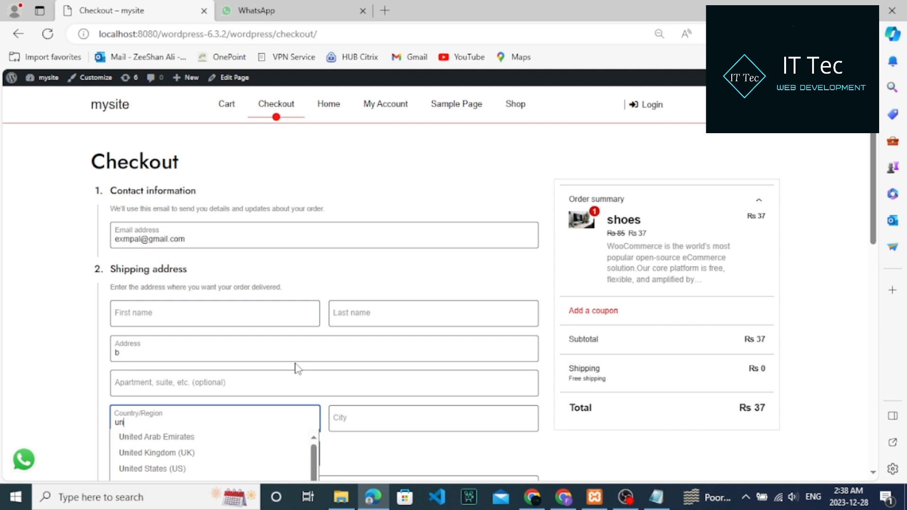
click(193, 468)
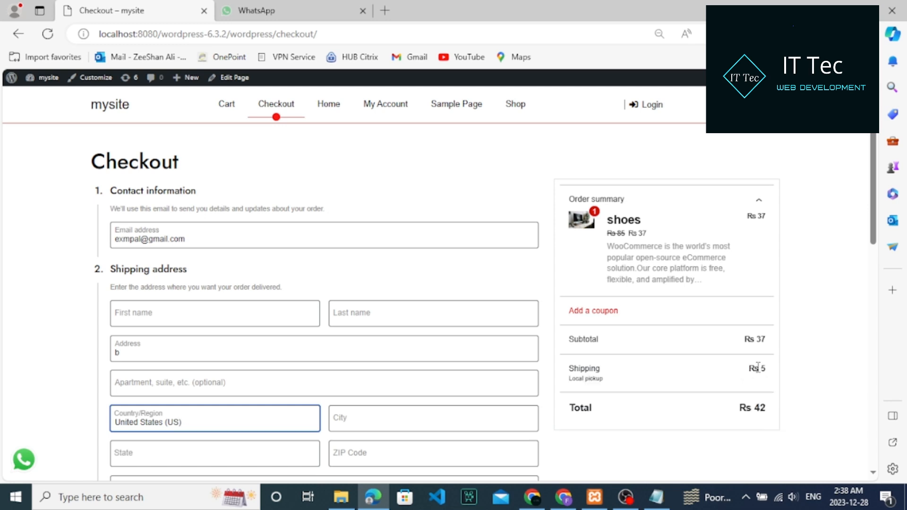
Examine the shipping charge, subtotal and total in the order summary for the United States order.
drag(748, 368, 771, 375)
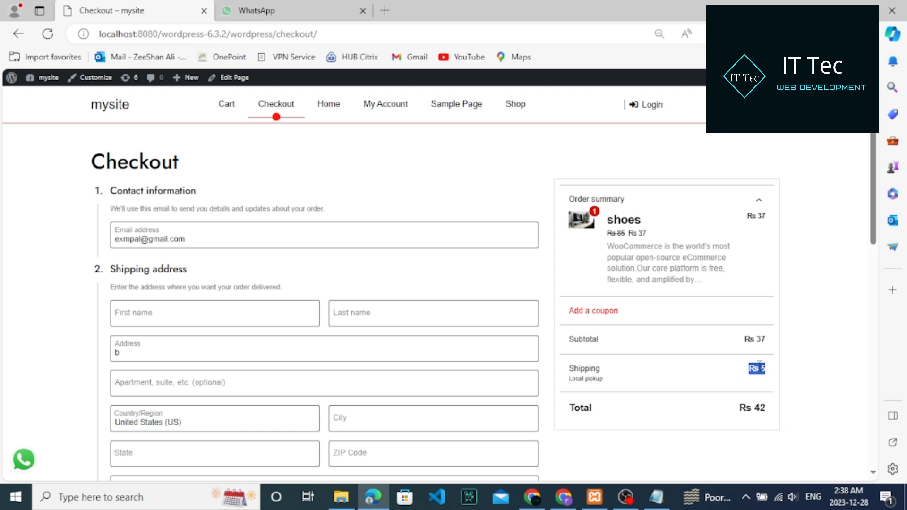
drag(743, 339, 772, 344)
drag(733, 408, 772, 415)
click(722, 418)
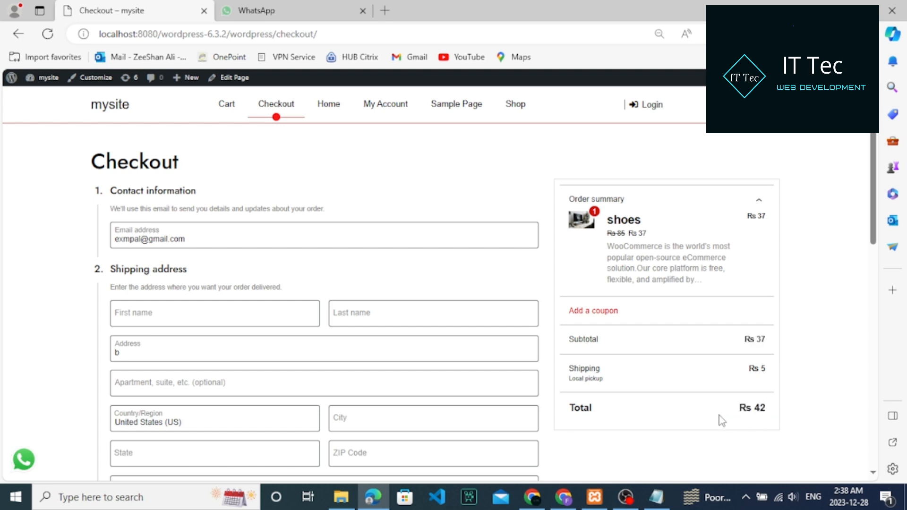